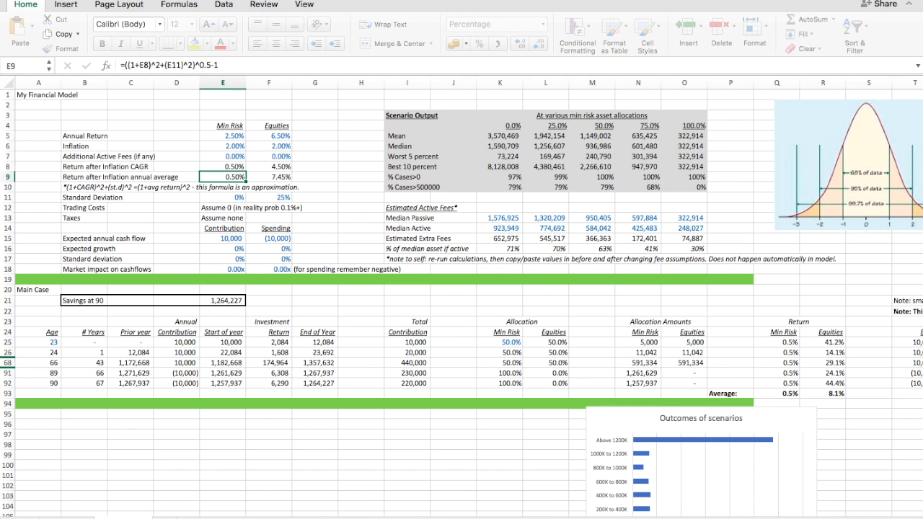
Unhide the hidden rows between ages 24 and 89 in the Main Case table
click(130, 248)
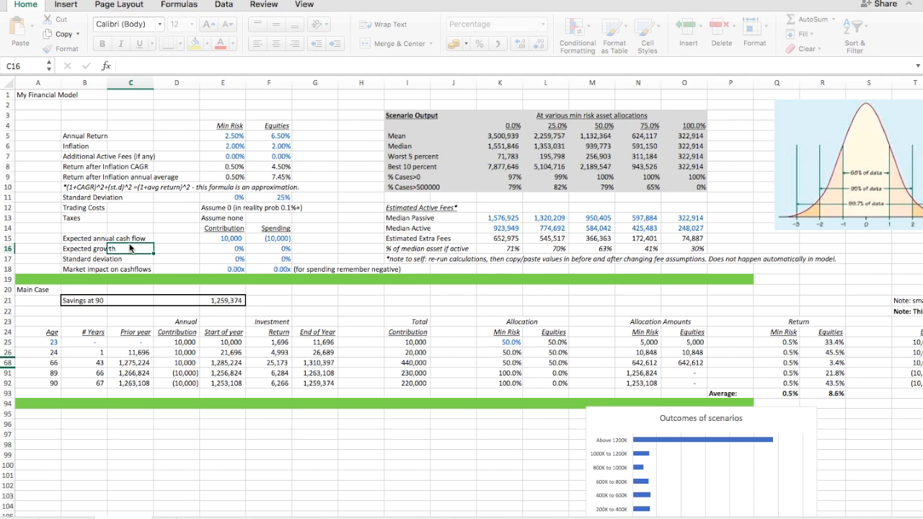
key(Left)
key(Left)
key(Down)
key(Down)
key(Down)
key(Down)
key(Down)
key(Down)
key(Down)
key(Down)
key(Down)
key(Down)
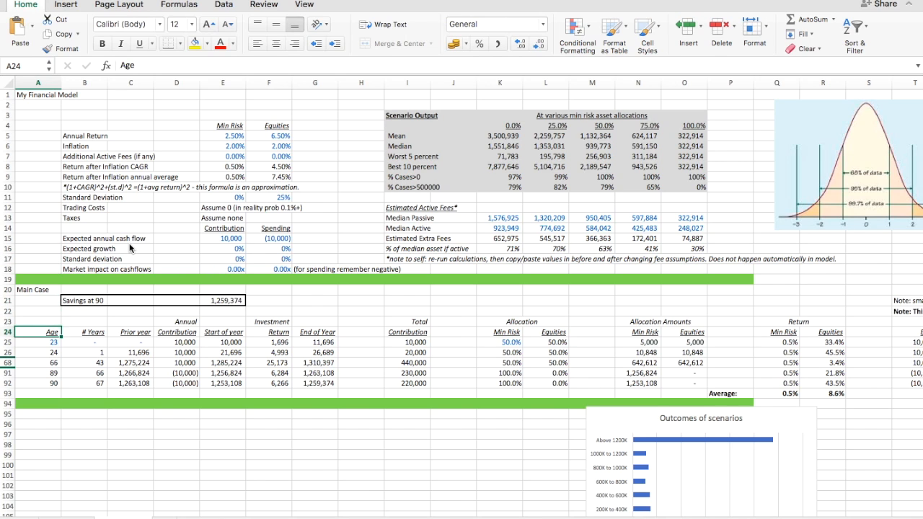
key(shift+Down)
key(shift+Down)
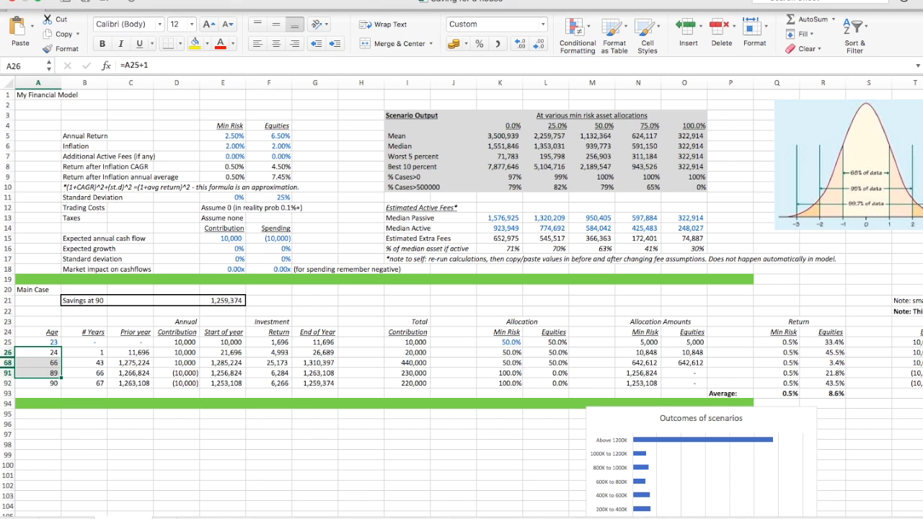
click(206, 0)
mouse_move(272, 7)
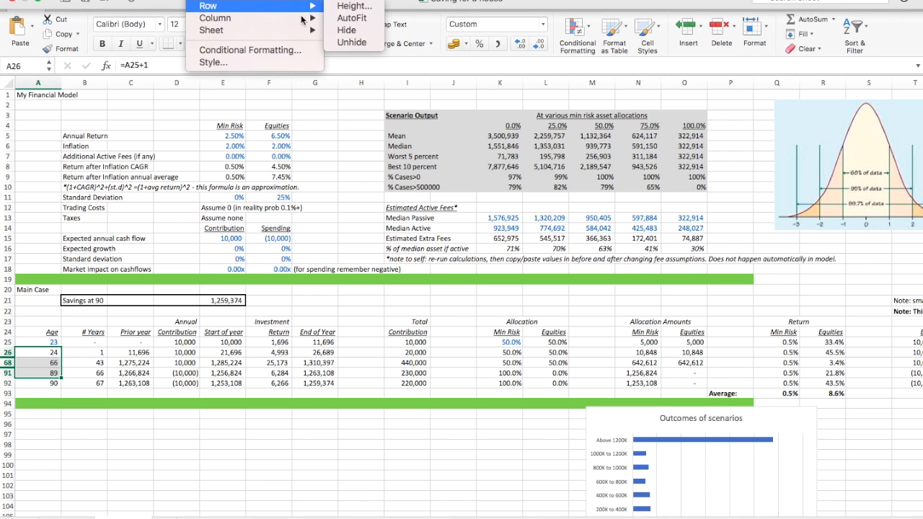
click(349, 43)
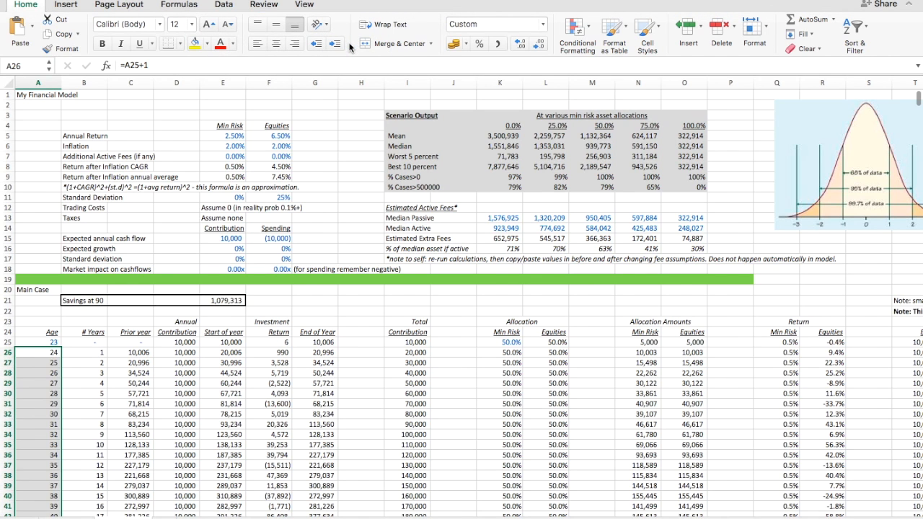
Set the starting age of the Main Case table in A25 to 25
key(Up)
text(25)
key(Return)
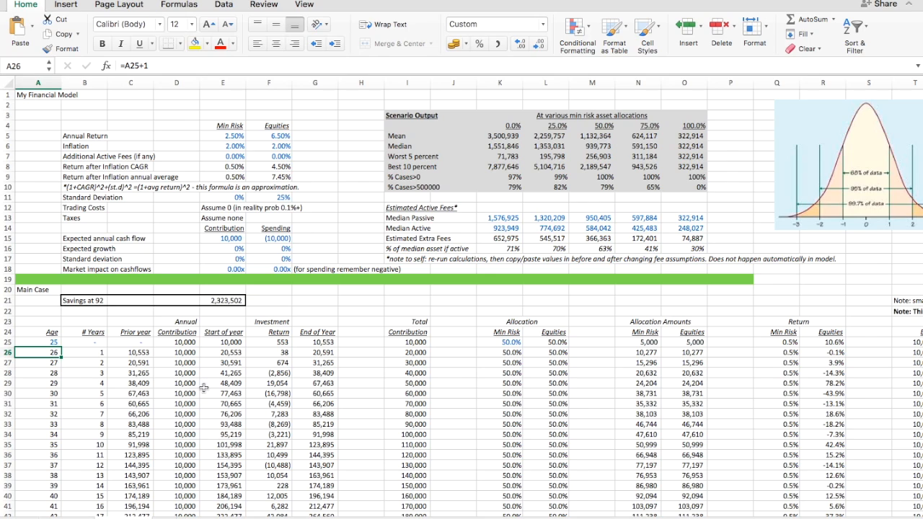
Delete all Main Case rows for ages 36 to 92, rows 36 to 92 of the sheet
scroll(99, 475, down, 5)
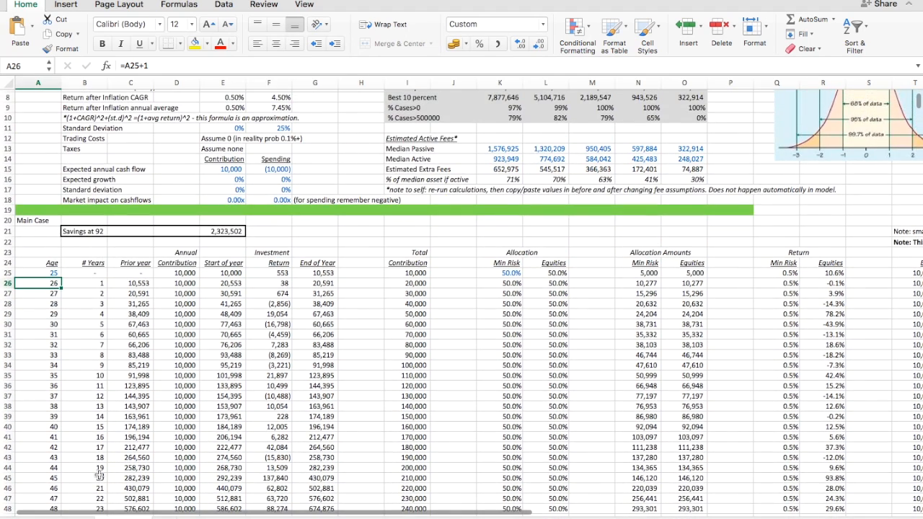
click(55, 387)
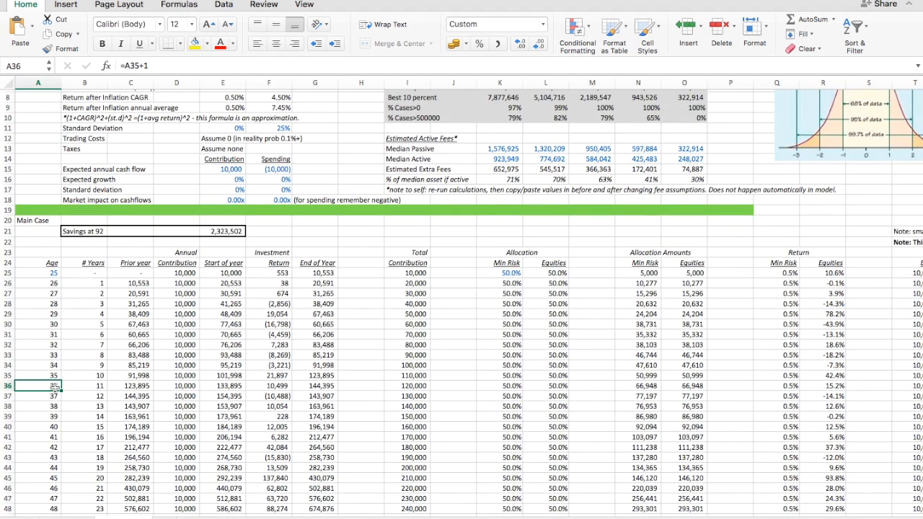
key(shift+space)
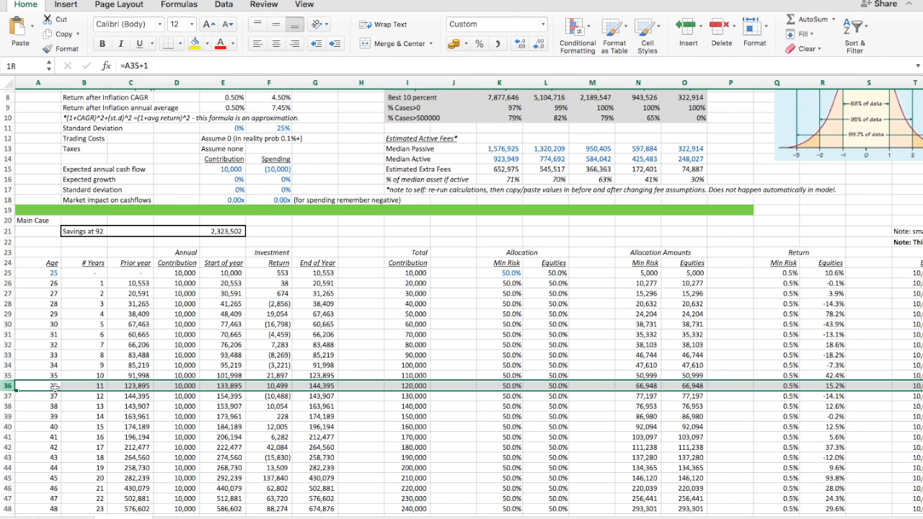
key(ctrl+shift+Down)
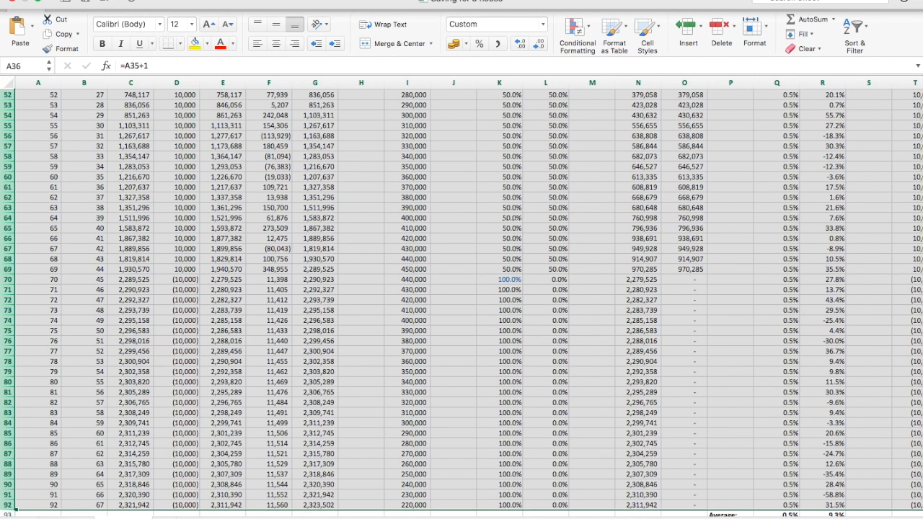
click(103, 0)
click(149, 127)
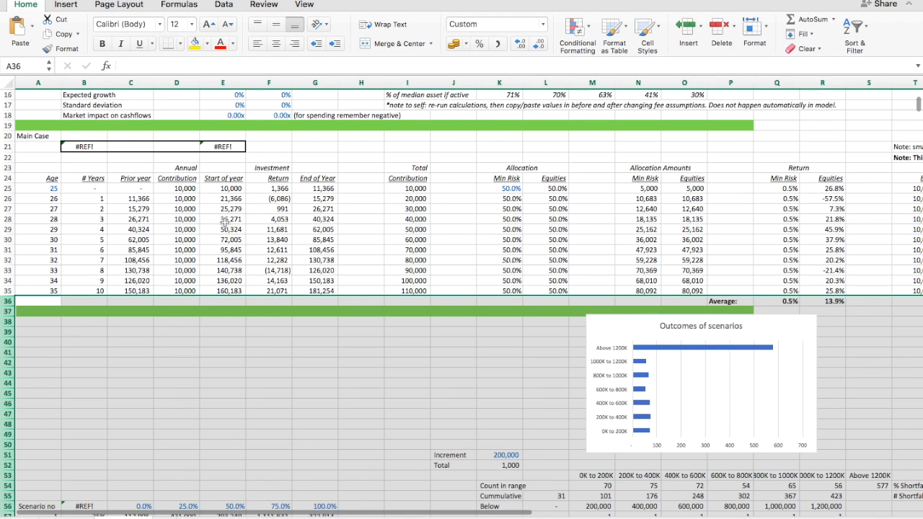
Replace the broken savings result in E21 with a link to the age 35 end-of-year balance, =G35
scroll(225, 221, up, 5)
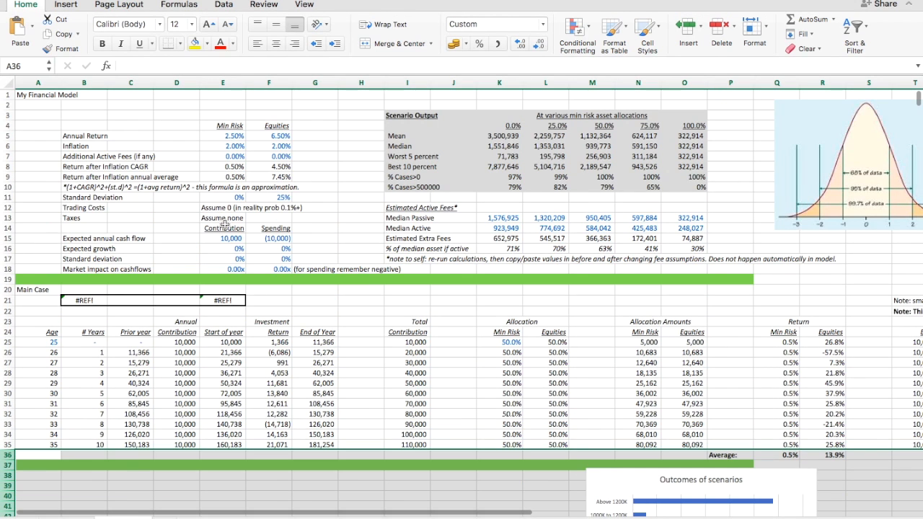
click(219, 300)
text(=)
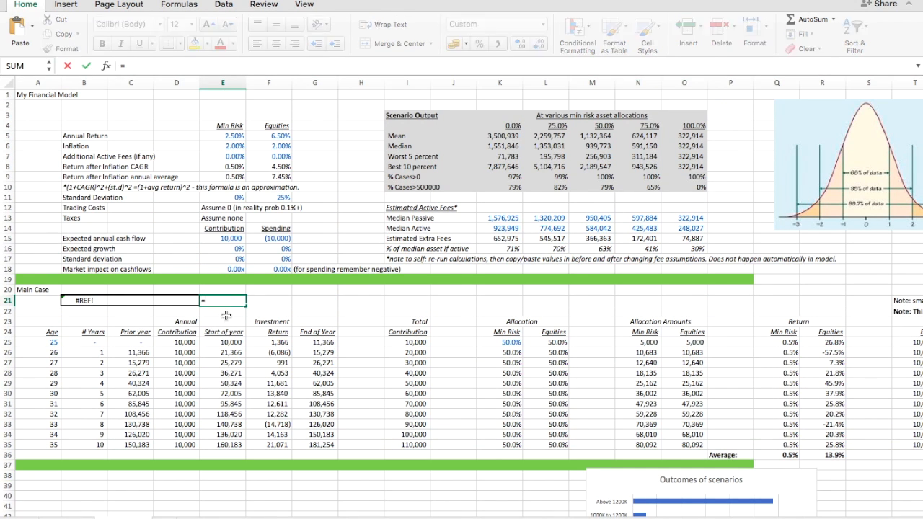
click(323, 445)
key(ctrl+Return)
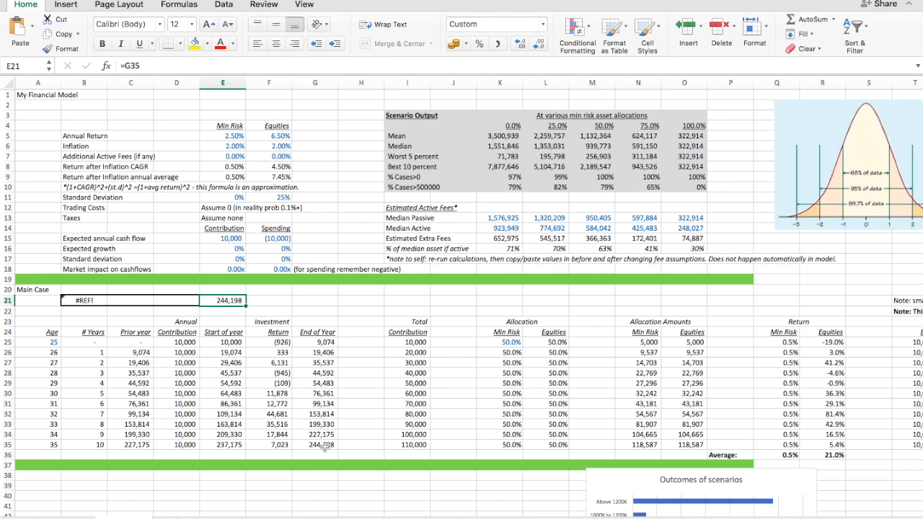
Insert seven blank rows at row 19, between the cash flow assumptions and the green divider above Main Case
key(Up)
key(Up)
key(Left)
key(Left)
key(Left)
key(Down)
key(Up)
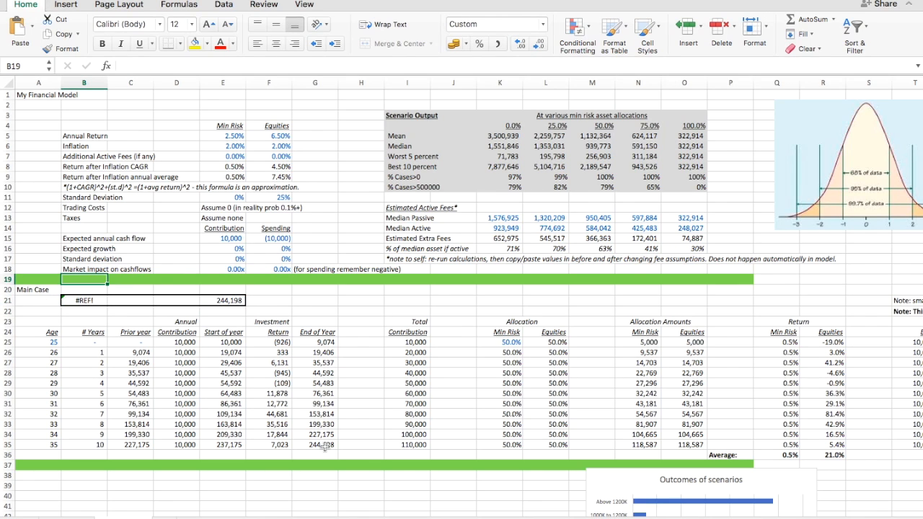
click(163, 0)
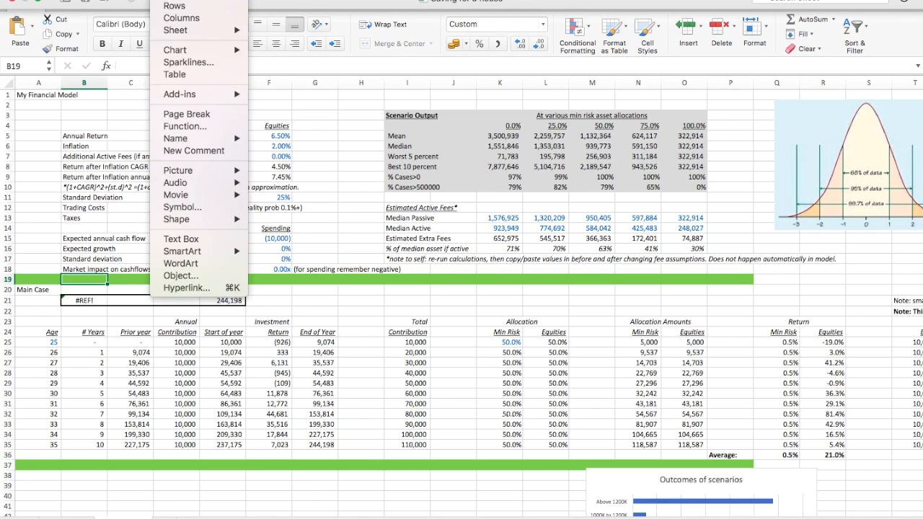
click(182, 9)
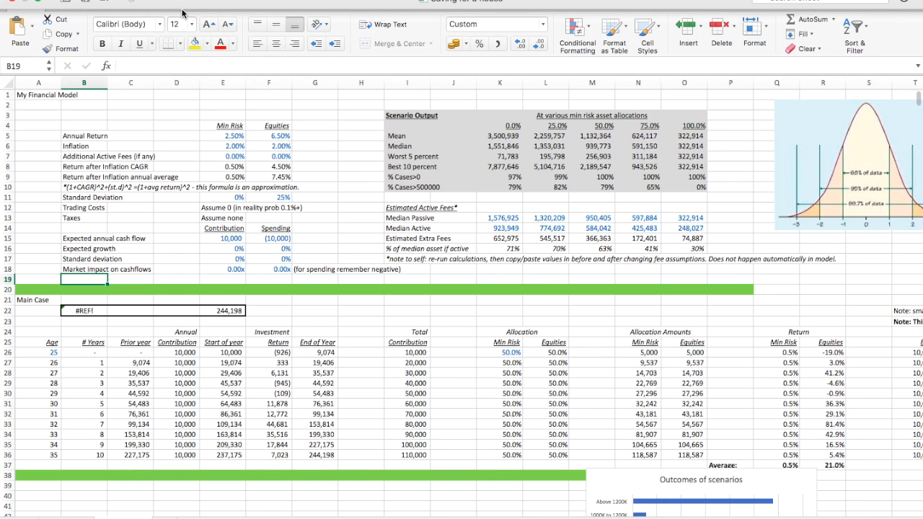
key(super+y)
key(super+y)
key(super+y)
key(super+y)
key(super+y)
key(super+y)
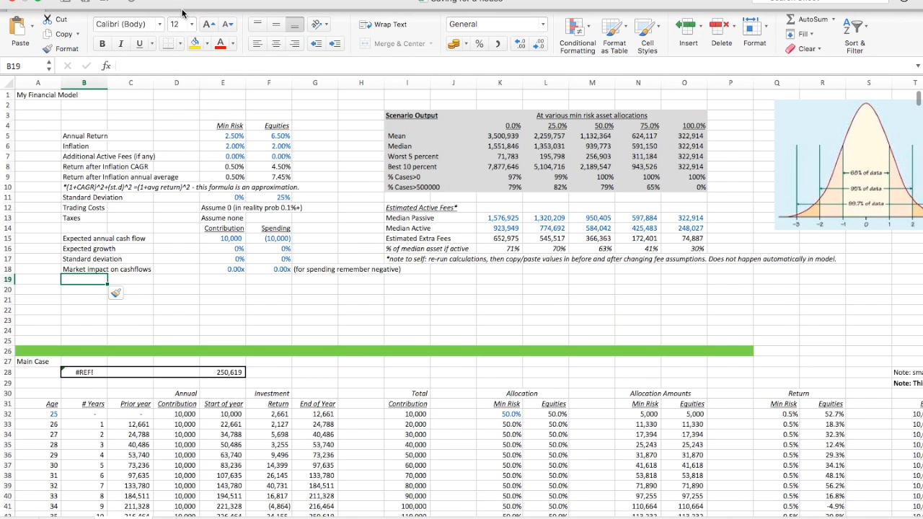
Add the label "Cost of house - current" in B20, using the formatting of the assumption labels above
key(Up)
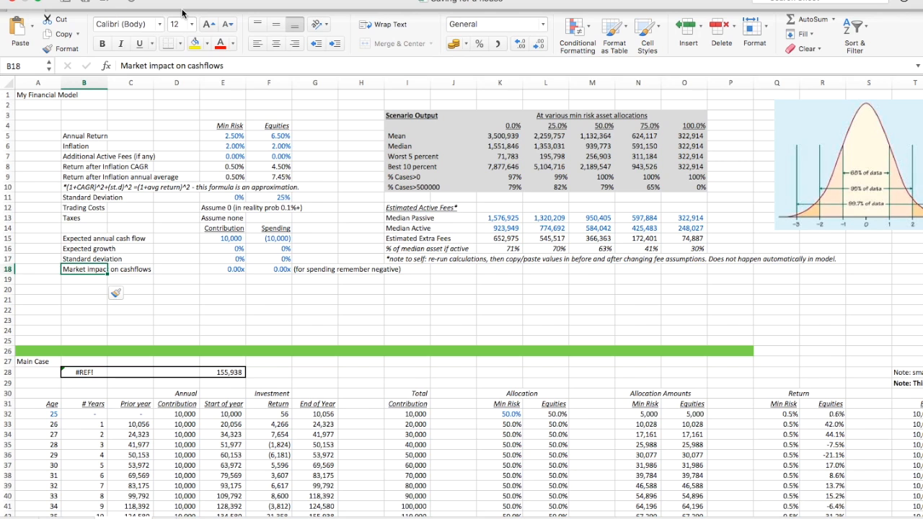
key(super+c)
key(Down)
key(Down)
key(super+v)
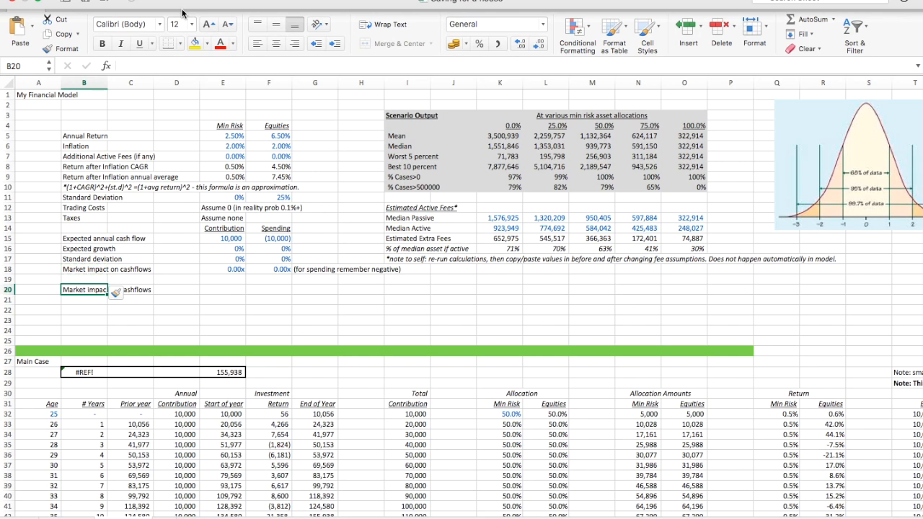
key(Escape)
key(Down)
key(Up)
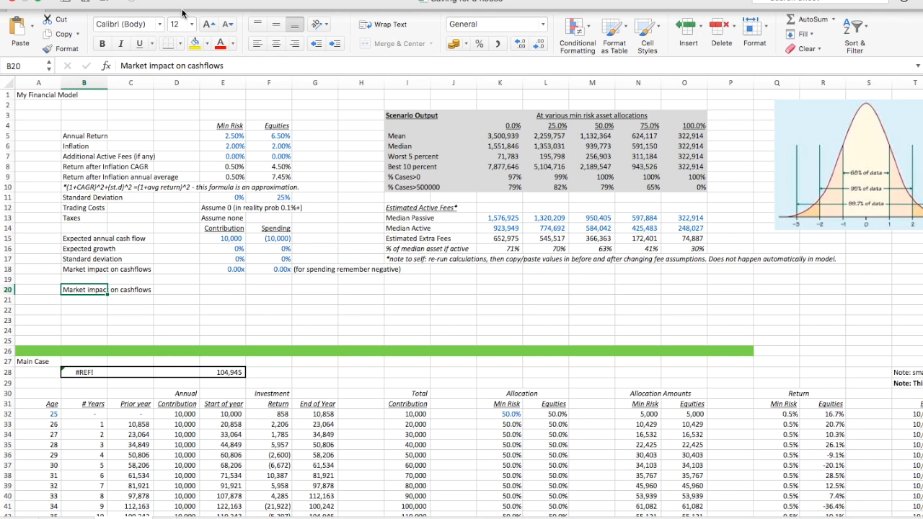
text(Cost of house)
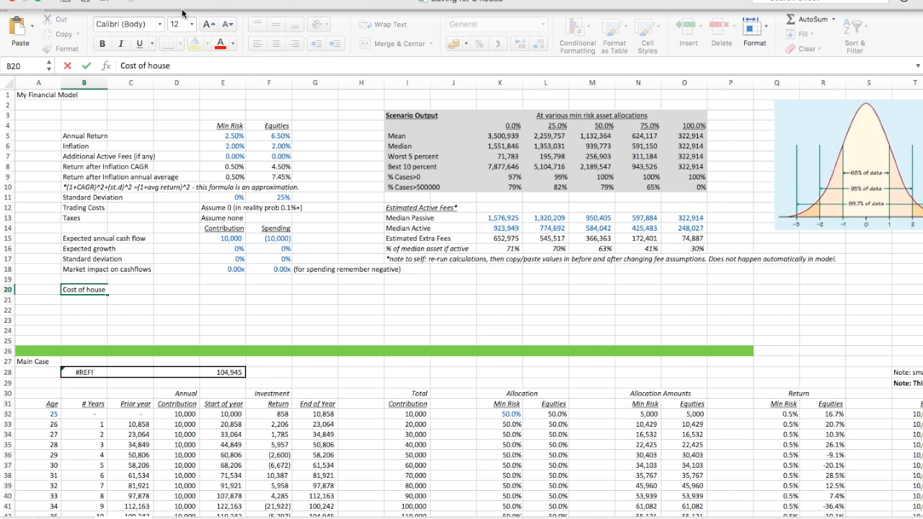
text( - current)
key(Return)
Add the label "Cost of house at purchase" in B21
key(Up)
key(super+c)
key(Down)
key(super+v)
text(Cost of )
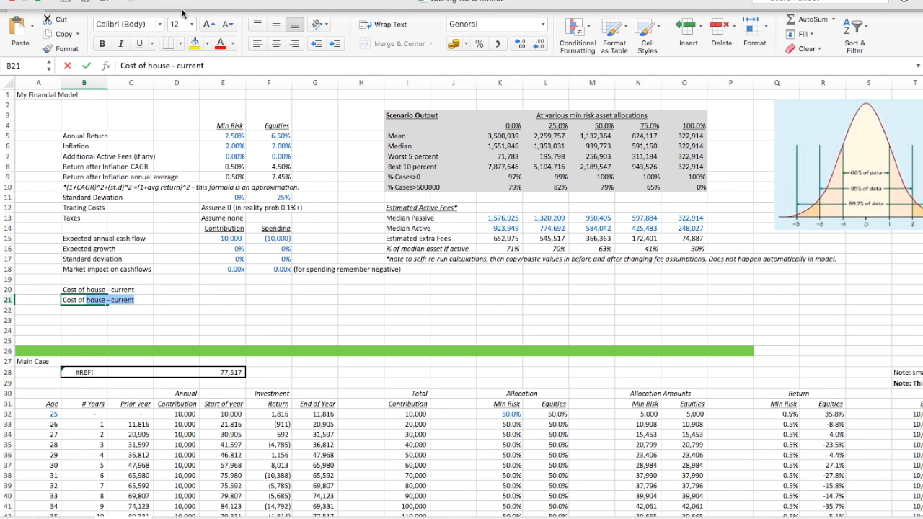
text(house at purchase)
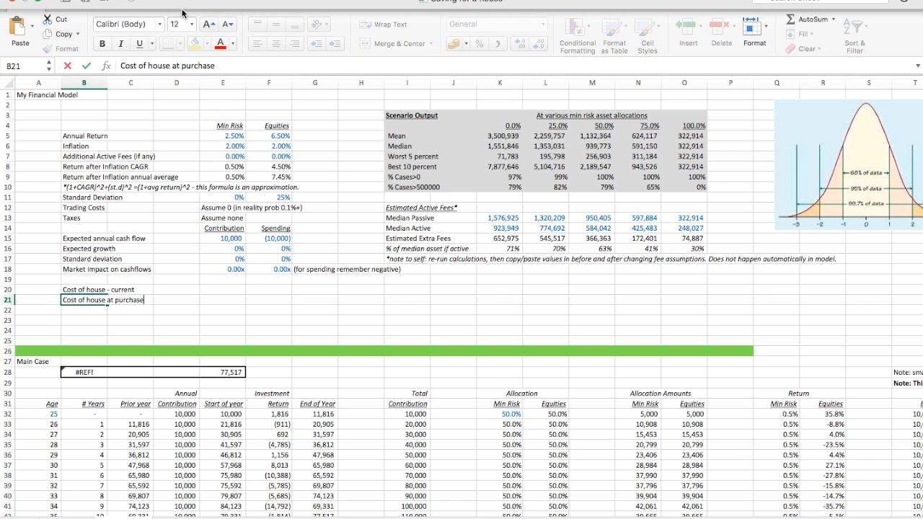
key(Return)
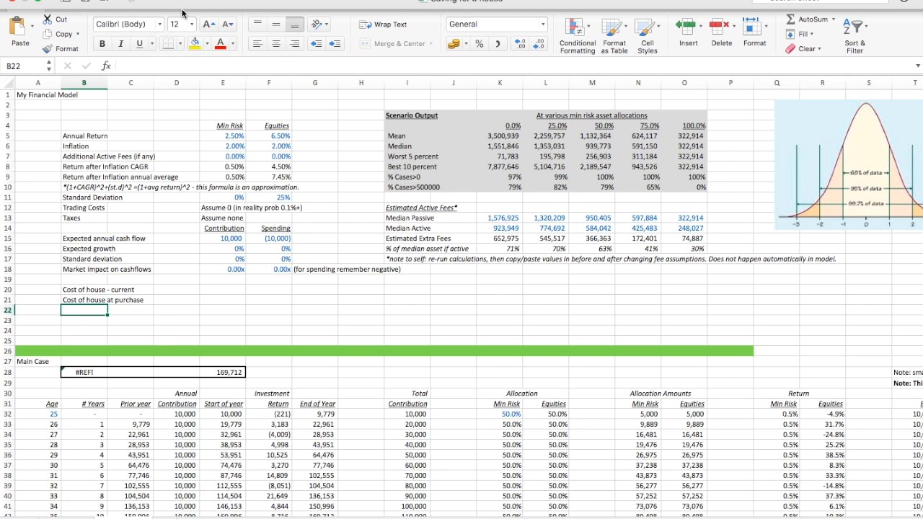
Label B22 to B24 "Mortgage", "Equity needed for house" and "Savings", and insert one more blank row below them
text(Mortgage)
key(Return)
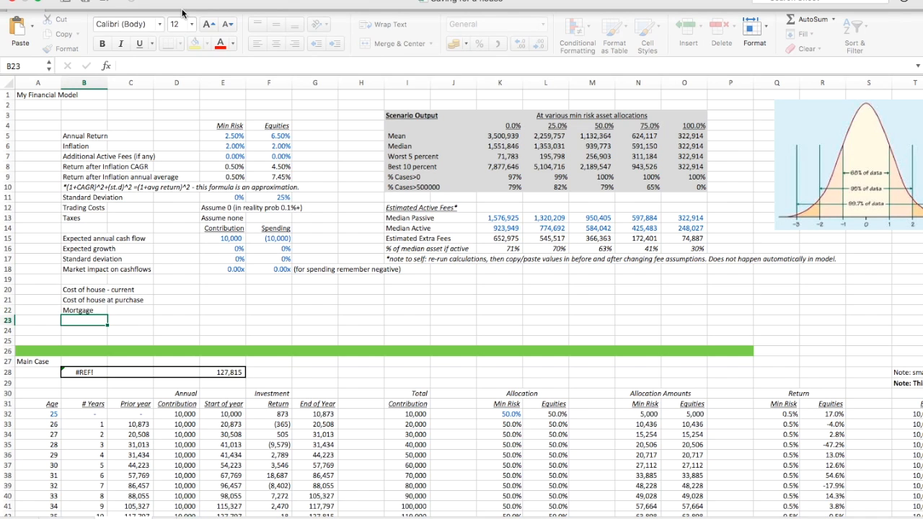
text(Equity needed)
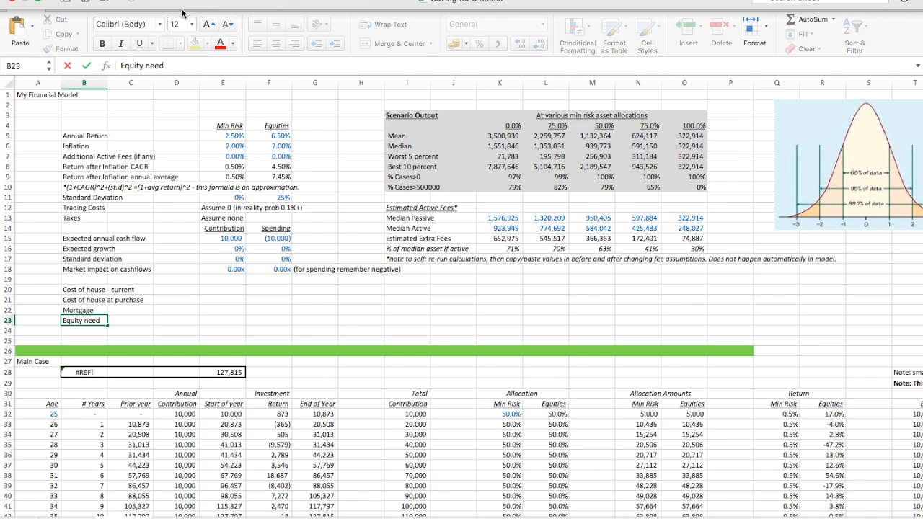
text( for house)
key(Return)
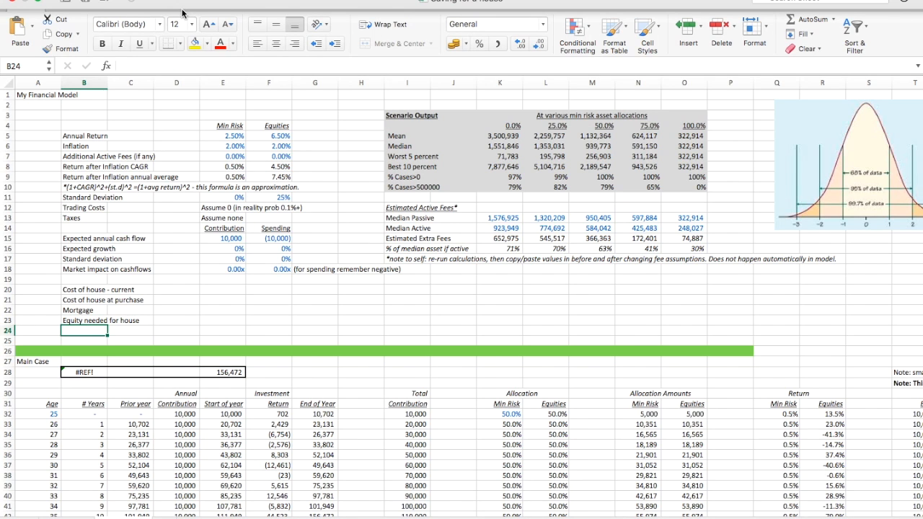
text(Savings)
key(Return)
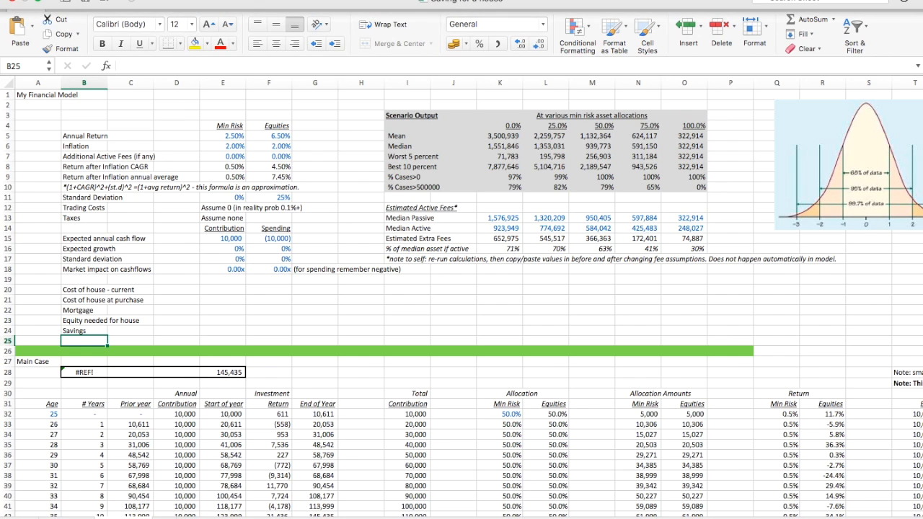
click(170, 0)
click(184, 10)
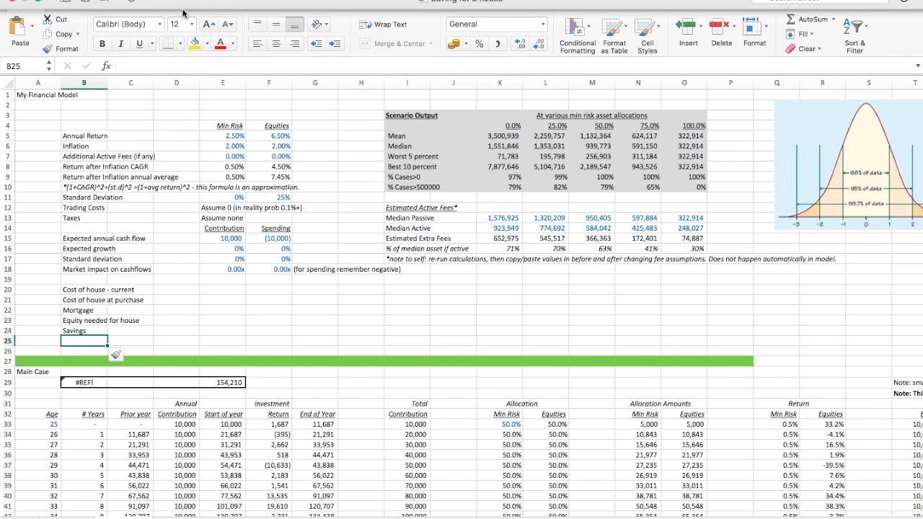
Copy the annual contribution input in E15 to E20 beside the current house cost label
key(Up)
key(Up)
key(Up)
key(Up)
key(Up)
key(Right)
key(Right)
key(Right)
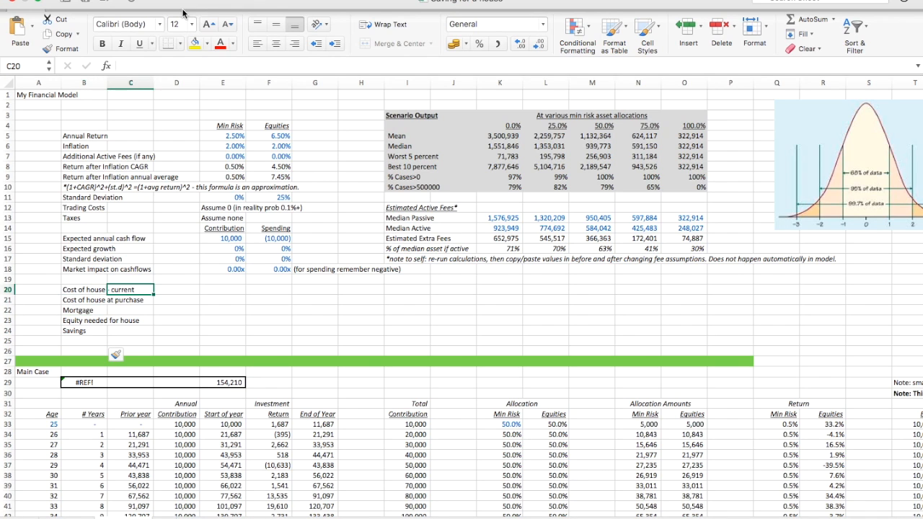
click(233, 238)
key(ctrl+c)
key(Down)
key(Down)
key(Down)
key(Down)
key(Down)
key(Return)
Copy the first start-of-year cell, E33, into E21:E24 beside the four remaining house labels
key(Down)
key(Down)
key(Down)
key(Down)
key(Down)
key(Down)
key(Down)
key(Down)
key(Down)
key(Down)
key(Down)
key(Down)
key(Down)
key(ctrl+c)
key(Up)
key(Up)
key(Up)
key(Up)
key(Up)
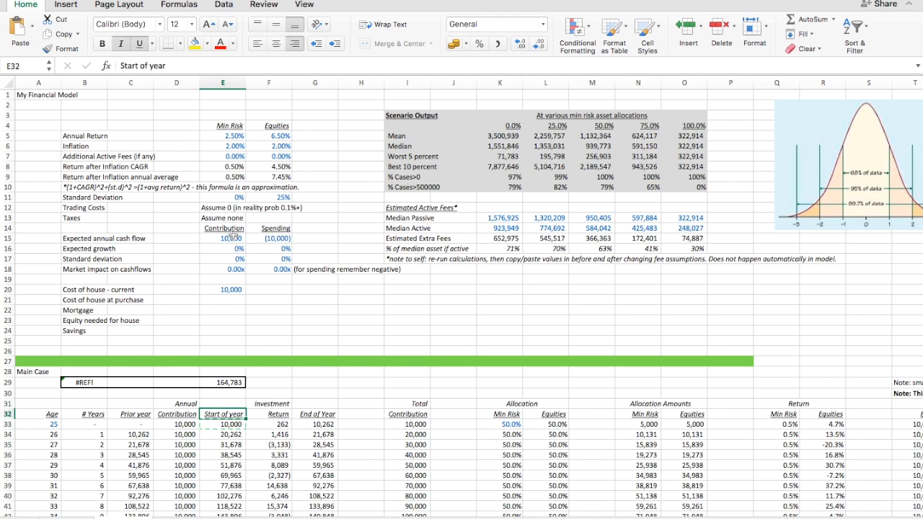
key(Up)
key(Up)
key(Up)
key(Up)
key(Up)
key(Up)
key(Up)
key(shift+Down)
key(shift+Down)
key(shift+Down)
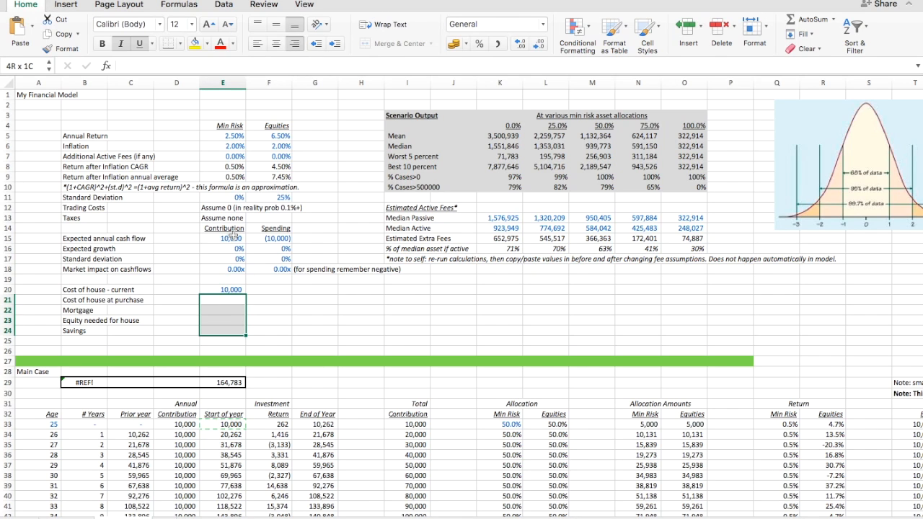
key(Return)
key(Up)
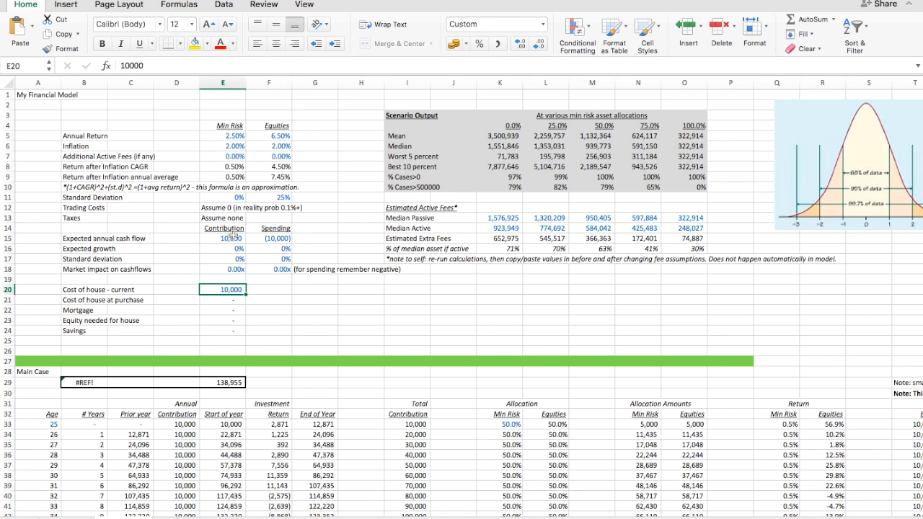
click(231, 238)
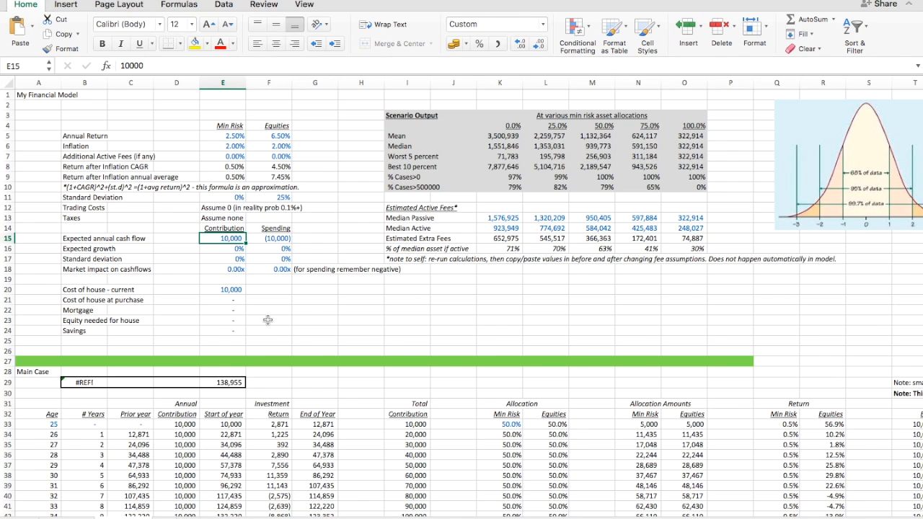
Clear the Spending inputs and the accompanying negative-spending note in F14:G18
click(266, 229)
key(shift+Down)
key(shift+Down)
key(shift+Down)
key(shift+Down)
key(shift+Right)
key(Delete)
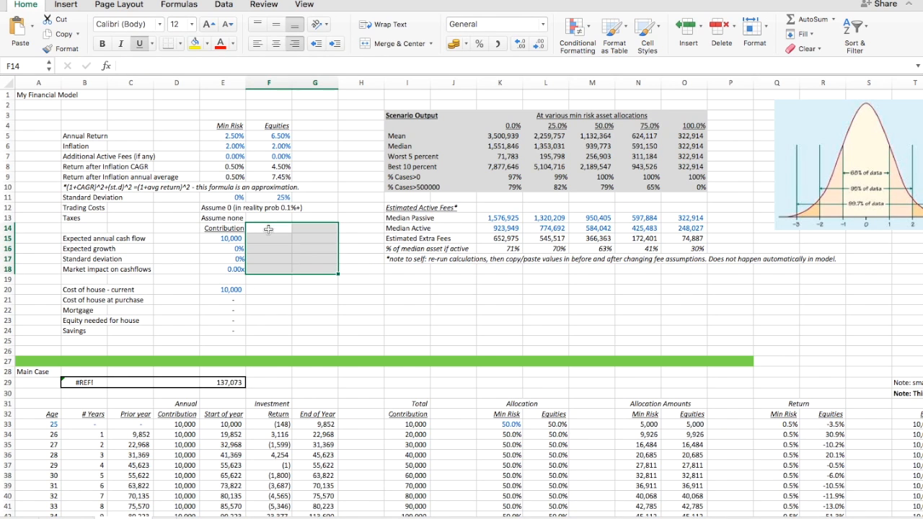
key(Left)
key(Right)
key(Right)
key(Right)
key(Right)
key(Up)
key(Up)
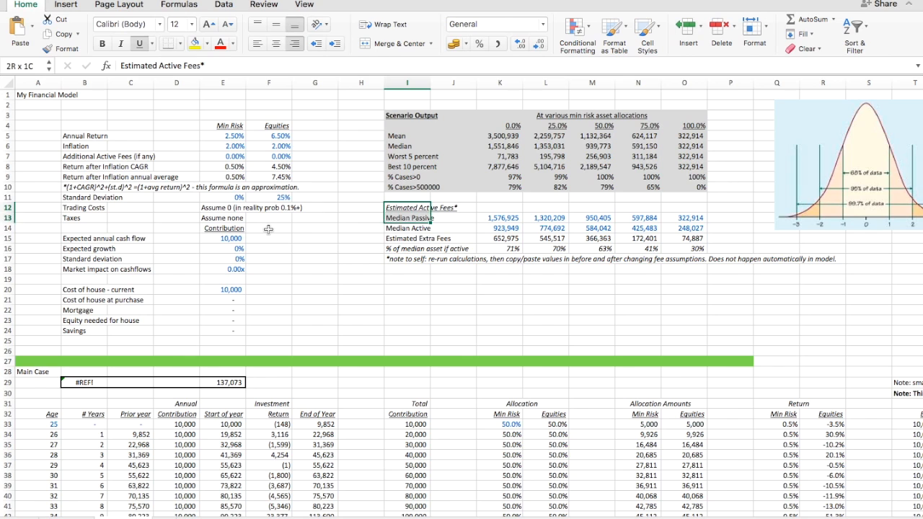
key(shift+Down)
key(shift+Down)
key(shift+Down)
key(shift+Down)
key(shift+Down)
key(shift+Down)
key(shift+Right)
key(shift+Right)
key(shift+Right)
key(shift+Right)
key(shift+Right)
key(shift+Right)
key(shift+Right)
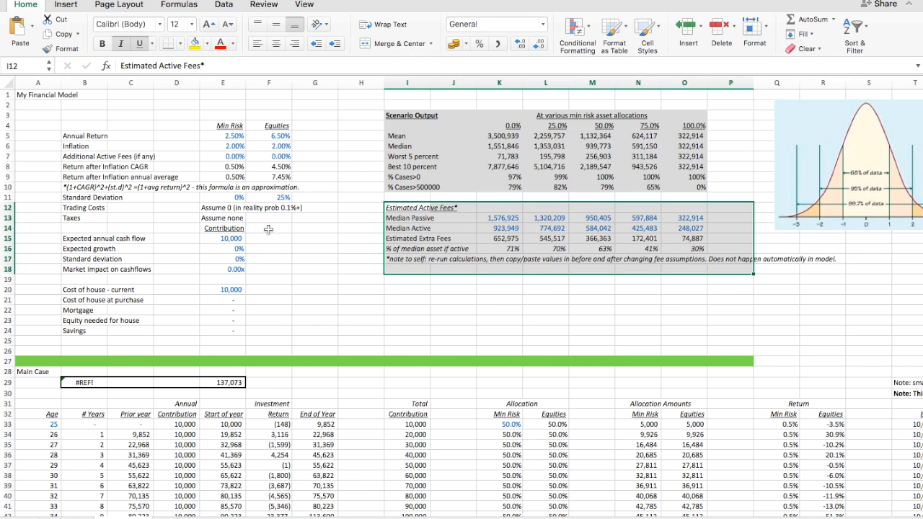
key(Down)
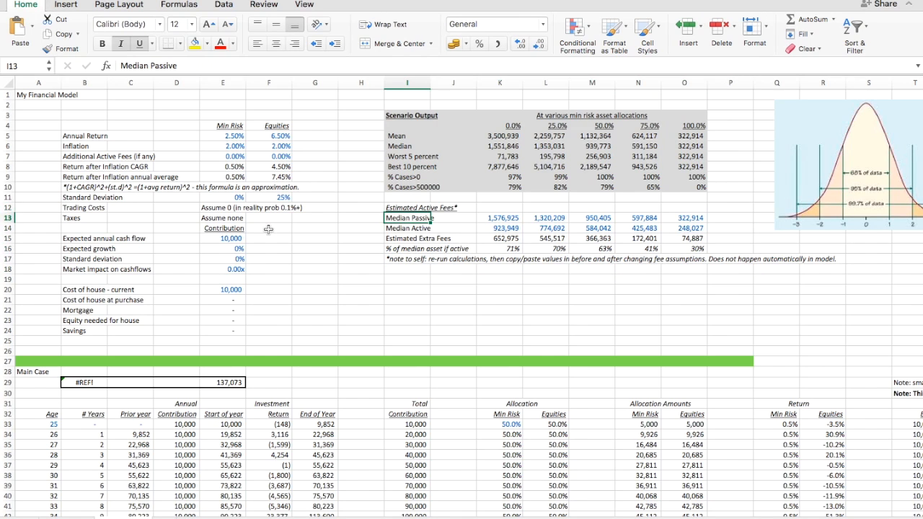
Clear the whole Estimated Active Fees block, including its note, in I12:O17
key(Right)
key(Right)
key(Down)
key(Down)
key(Down)
key(Up)
key(Up)
key(Up)
key(Up)
key(Left)
key(Left)
key(shift+Down)
key(shift+Down)
key(shift+Down)
key(shift+Down)
key(shift+Down)
key(shift+Right)
key(shift+Right)
key(shift+Right)
key(shift+Right)
key(shift+Right)
key(shift+Right)
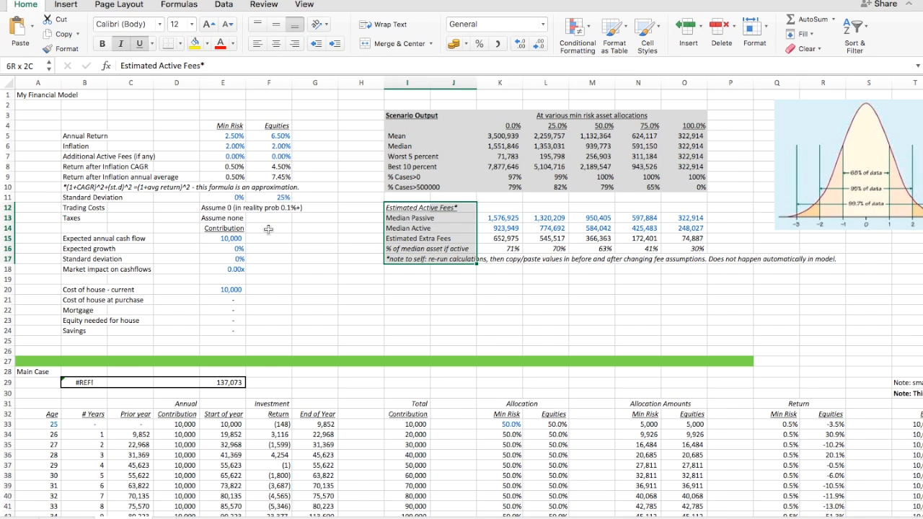
key(Delete)
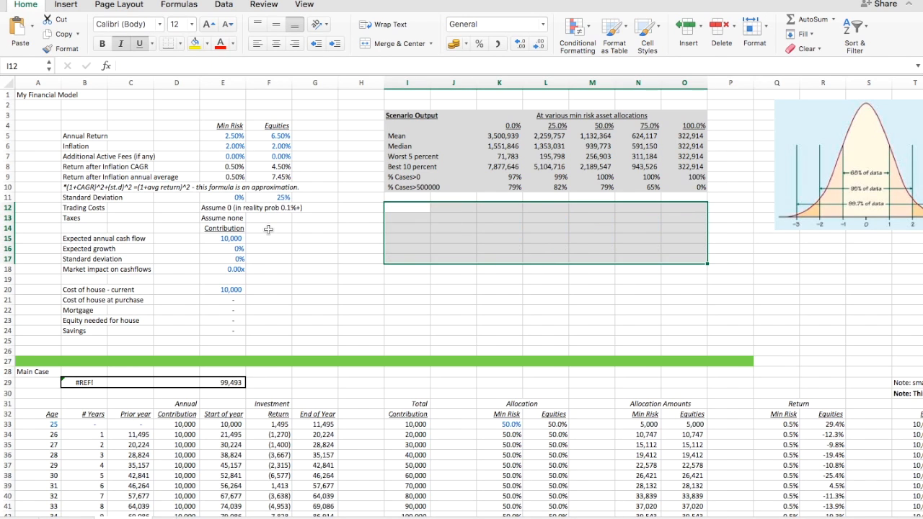
Set the current cost of the house in E20 to 500,000
key(Down)
key(Down)
key(Down)
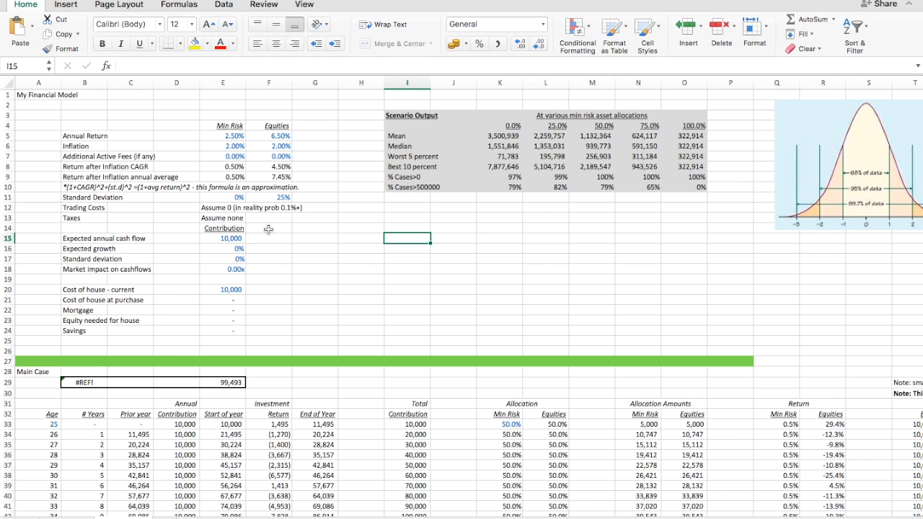
key(Down)
key(Down)
key(Down)
key(Down)
key(Down)
key(Left)
key(Left)
key(Left)
key(Left)
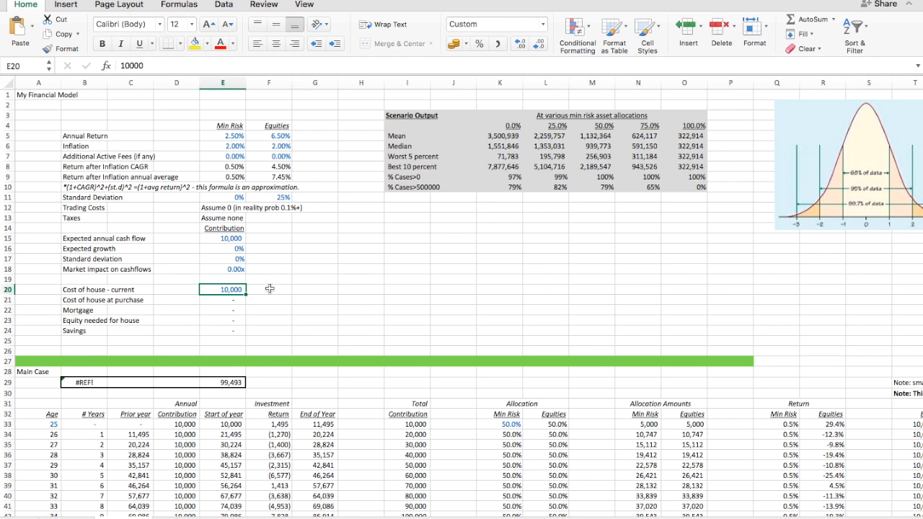
text(500000)
key(Return)
key(Up)
key(Up)
key(Up)
key(Up)
key(Up)
key(Up)
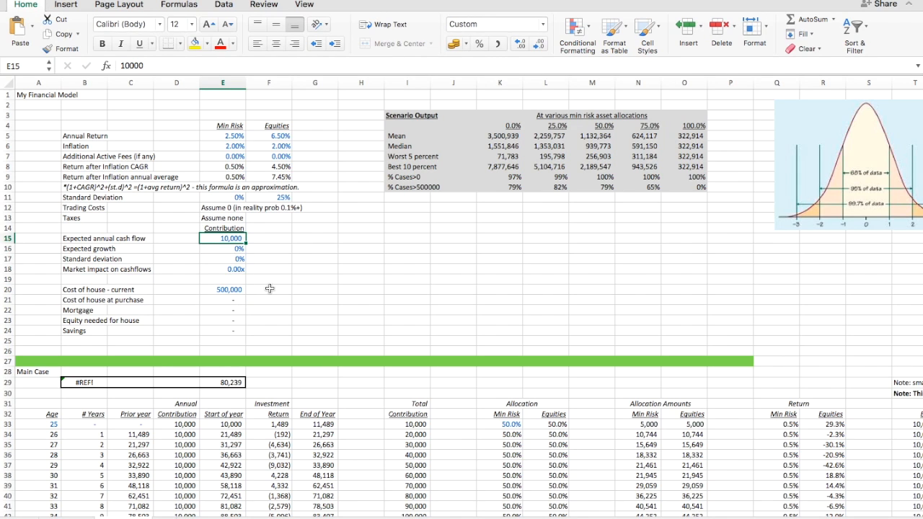
key(Down)
key(Up)
Copy the Allocation Amounts block, N31:O43, to AA31 beyond the Relative to expected column
scroll(688, 370, right, 1)
scroll(688, 370, right, 8)
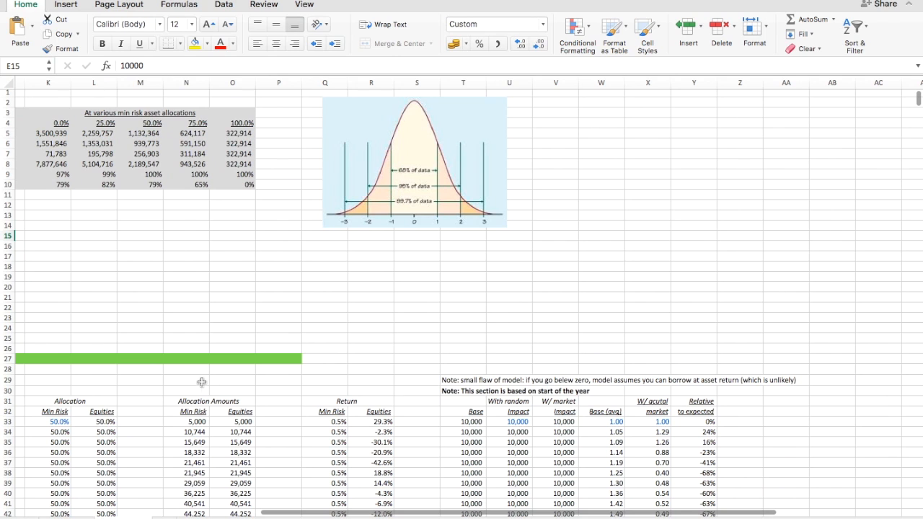
click(190, 400)
key(ctrl+shift+Down)
key(ctrl+c)
key(Right)
key(Right)
key(Right)
key(Right)
key(Right)
key(Right)
key(Right)
key(Right)
key(Right)
key(Right)
key(Right)
key(Right)
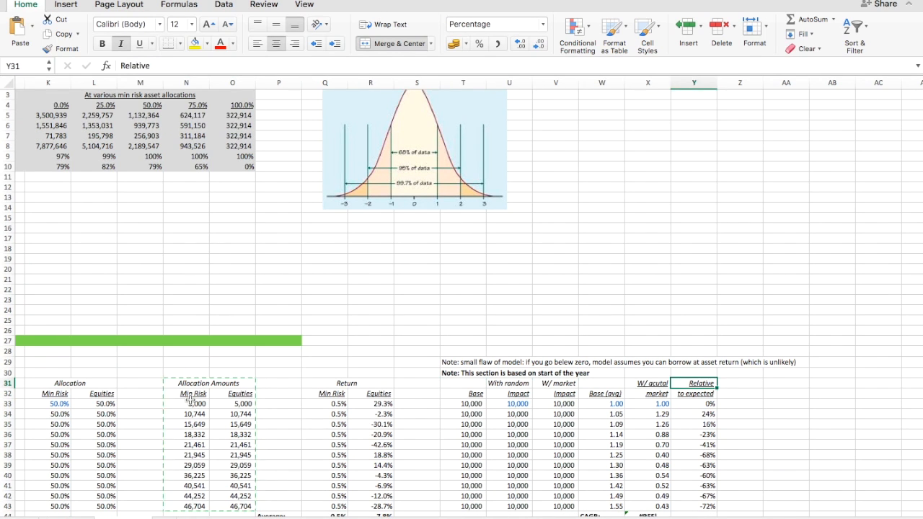
key(ctrl+v)
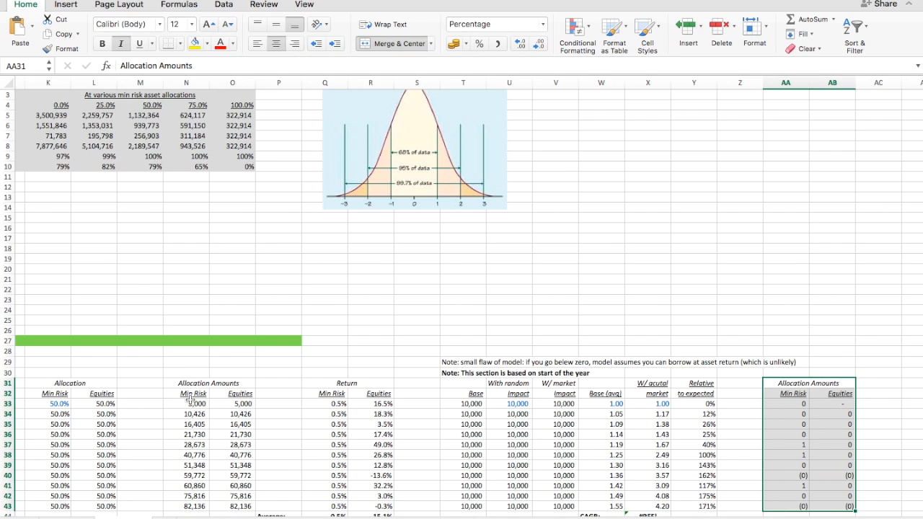
Retitle the copied block's merged heading in AA31 as "Property Value"
key(Down)
key(Up)
text(Pro)
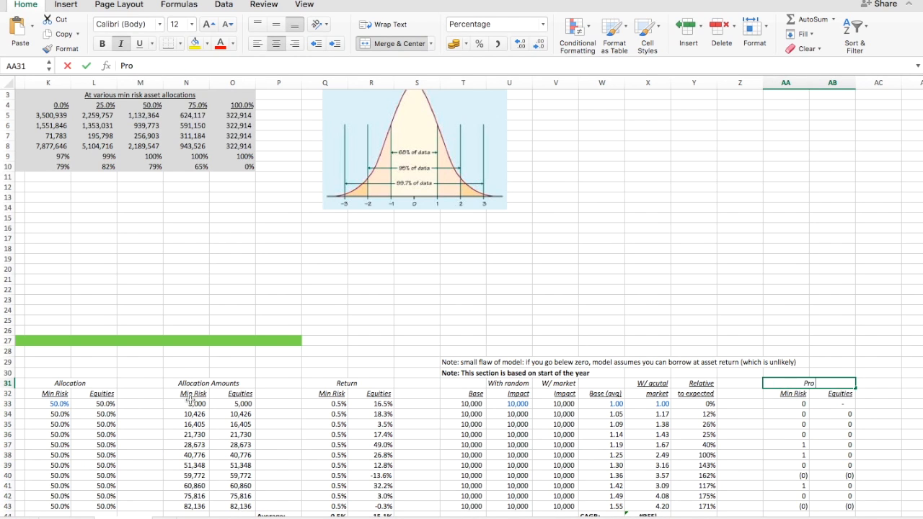
text(perty Value)
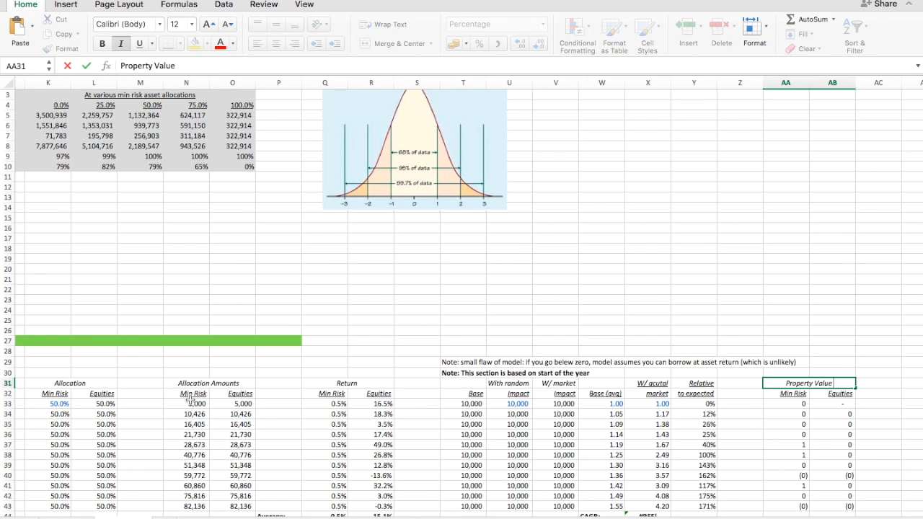
key(Return)
Rename the two column headings under Property Value as "Start of year" in AA32 and "End of year" in AB32
text(Star t year)
key(BackSpace)
key(BackSpace)
key(BackSpace)
key(BackSpace)
key(BackSpace)
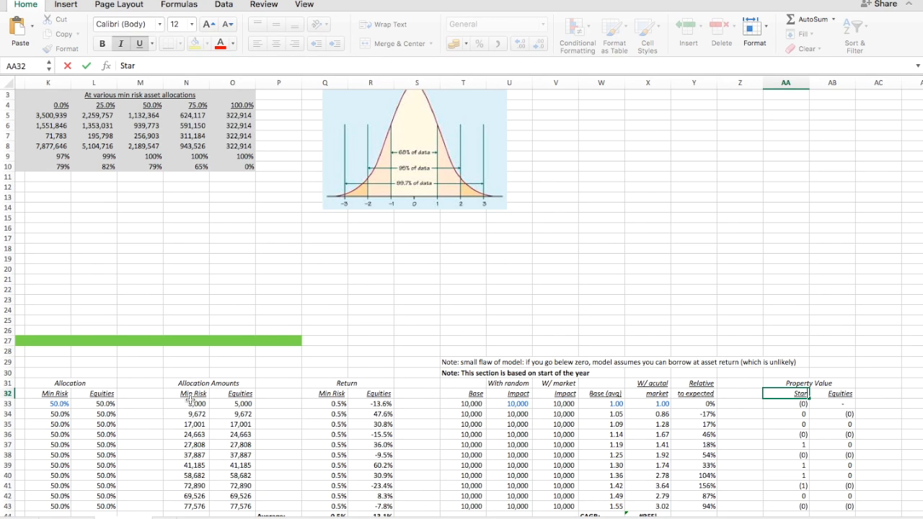
text(of yar)
key(Tab)
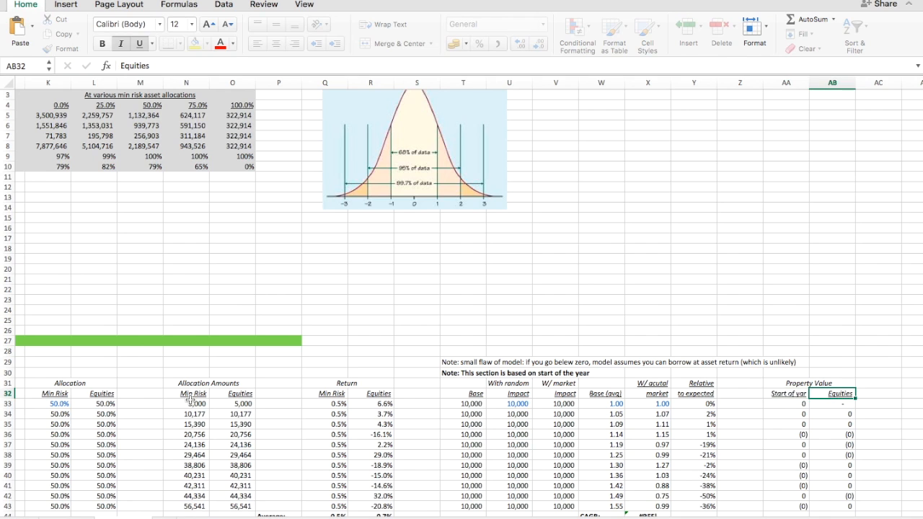
key(shift+Tab)
text(Start of year)
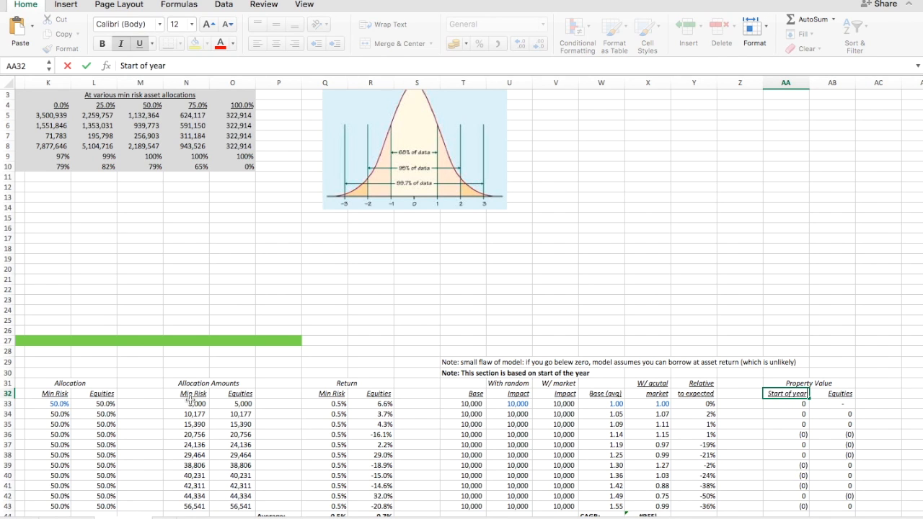
key(Tab)
text(En)
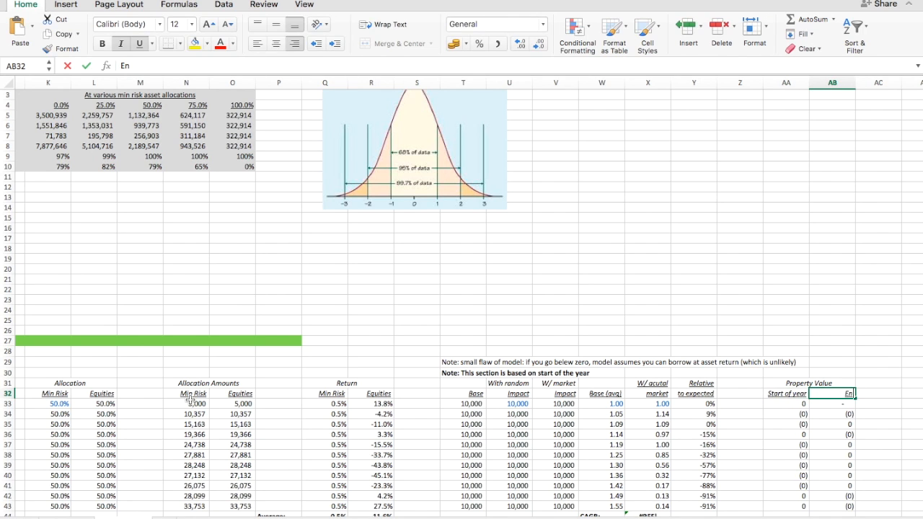
text(d of year)
key(Return)
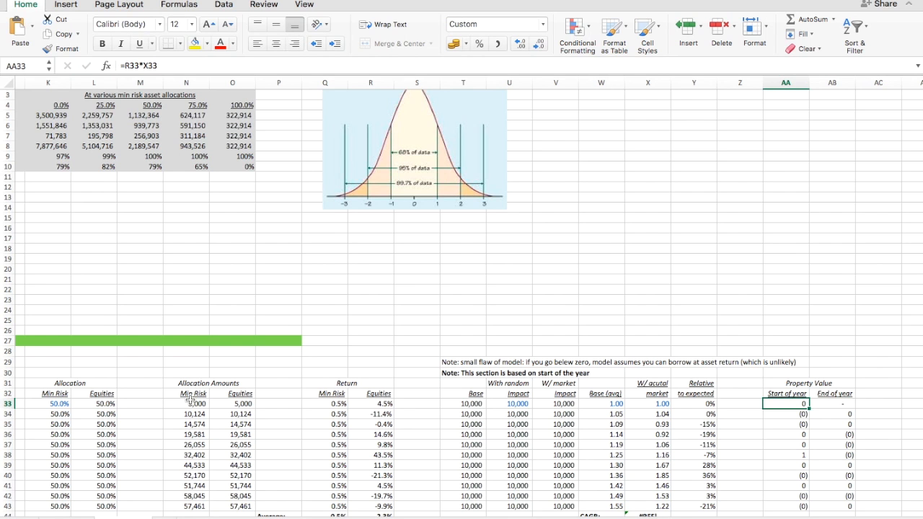
Link the first start-of-year property value, AA33, to the current house cost with =E20
text(=)
scroll(107, 336, left, 10)
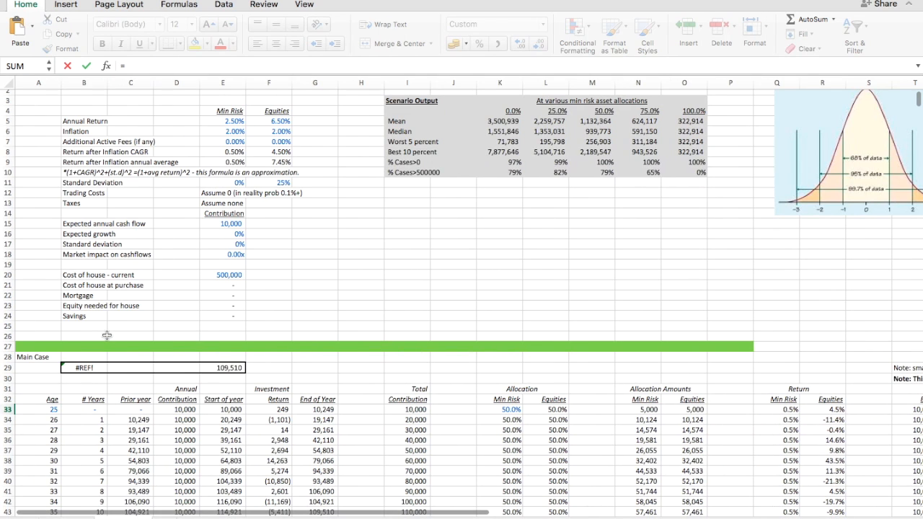
click(237, 276)
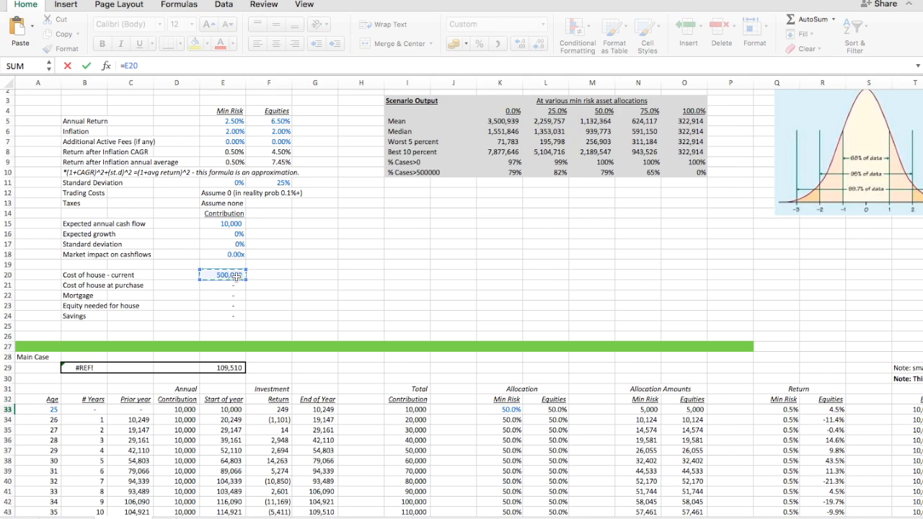
key(Return)
key(Up)
key(Right)
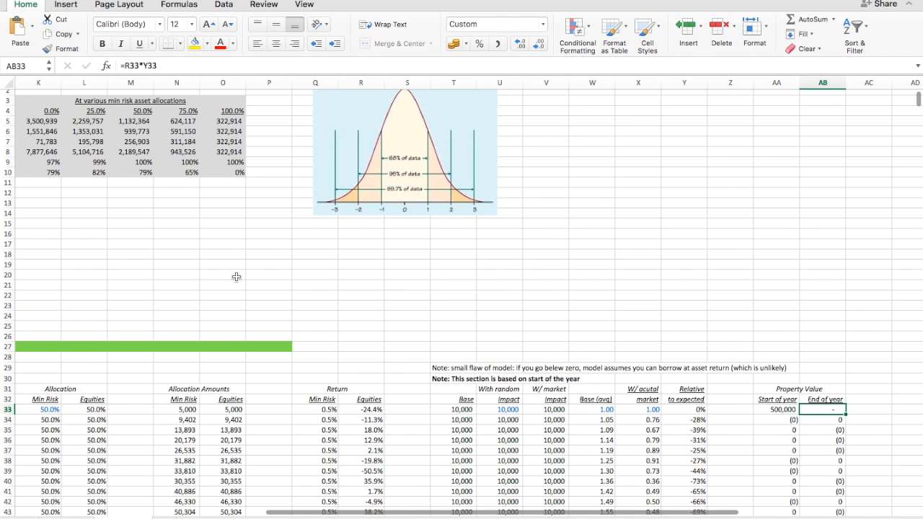
scroll(143, 259, left, 10)
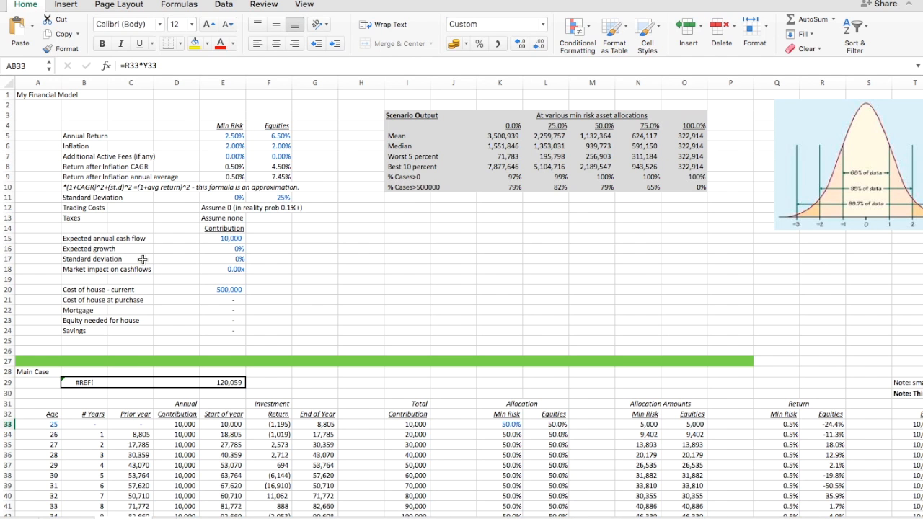
Copy the Equities assumptions, F4:F11, into the adjacent column starting at G4
key(Up)
key(Up)
key(Left)
key(Left)
key(Left)
key(Left)
key(Left)
key(Left)
key(Left)
key(Left)
key(Left)
key(Left)
key(Left)
key(Left)
key(Left)
key(Left)
key(Left)
key(Left)
key(Left)
key(Left)
key(Left)
key(Left)
key(Left)
key(Left)
key(Left)
key(Up)
key(Up)
key(Up)
key(Up)
key(Up)
key(Up)
key(Up)
key(Up)
key(Up)
key(Up)
key(Up)
key(Up)
key(Up)
key(Up)
key(Up)
key(Up)
key(Up)
key(Up)
key(Up)
key(Up)
key(Up)
key(Up)
key(Up)
key(Right)
key(Right)
key(Right)
key(Right)
key(Right)
key(Up)
key(Up)
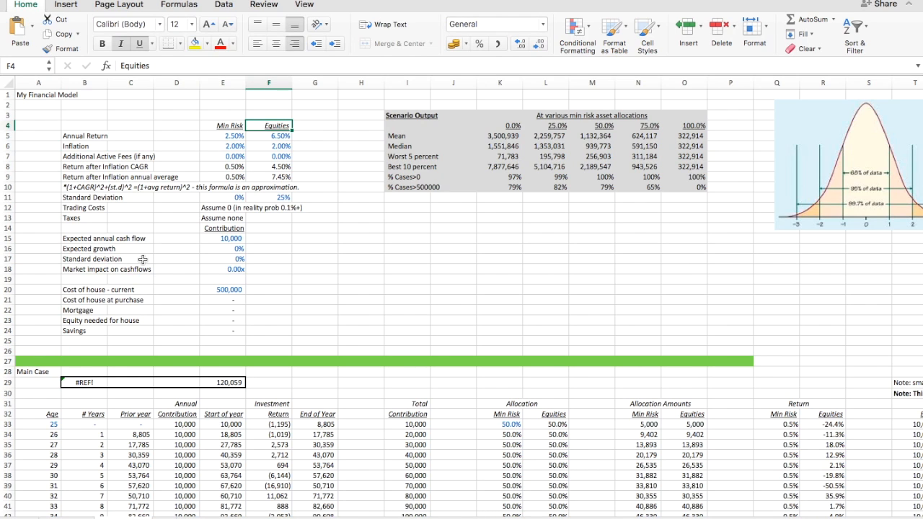
key(shift+Down)
key(shift+Down)
key(shift+Down)
key(shift+Down)
key(shift+Down)
key(shift+Down)
key(shift+Down)
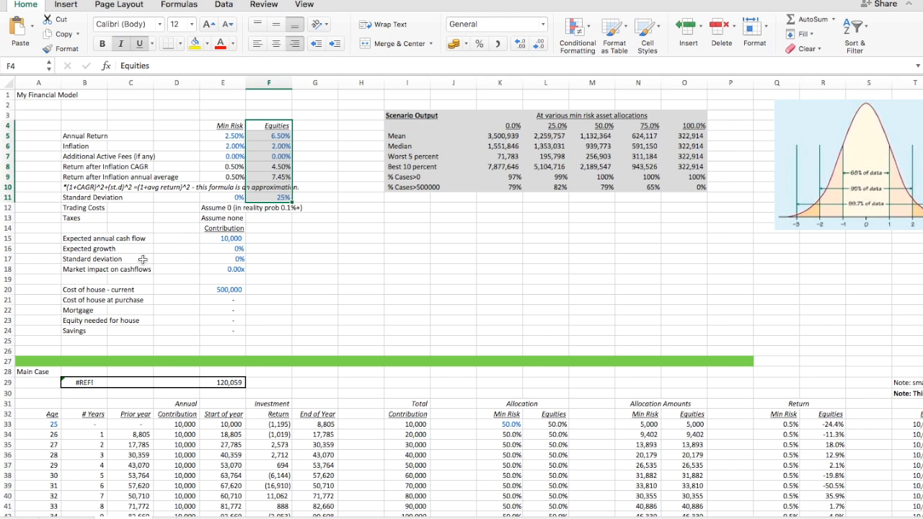
key(super+c)
key(Right)
key(super+v)
Clear the copied assumption values in G5:G11 and retitle the G4 heading as "Property"
key(shift+Down)
key(shift+Down)
key(shift+Down)
key(shift+Down)
key(shift+Down)
key(shift+Down)
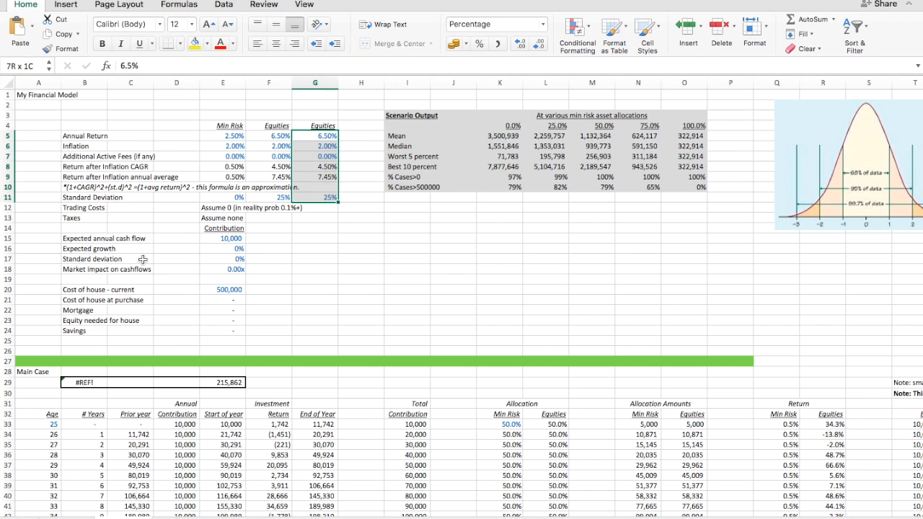
key(Delete)
key(Up)
text(Property)
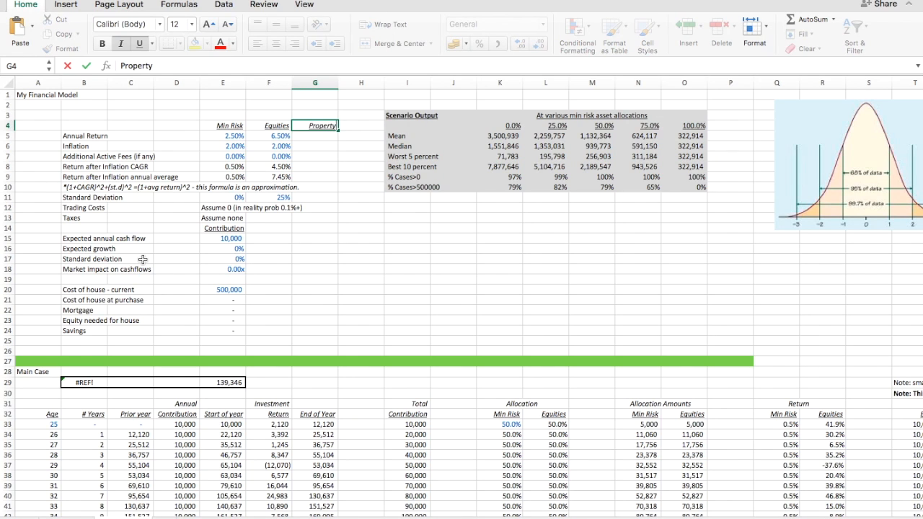
key(Return)
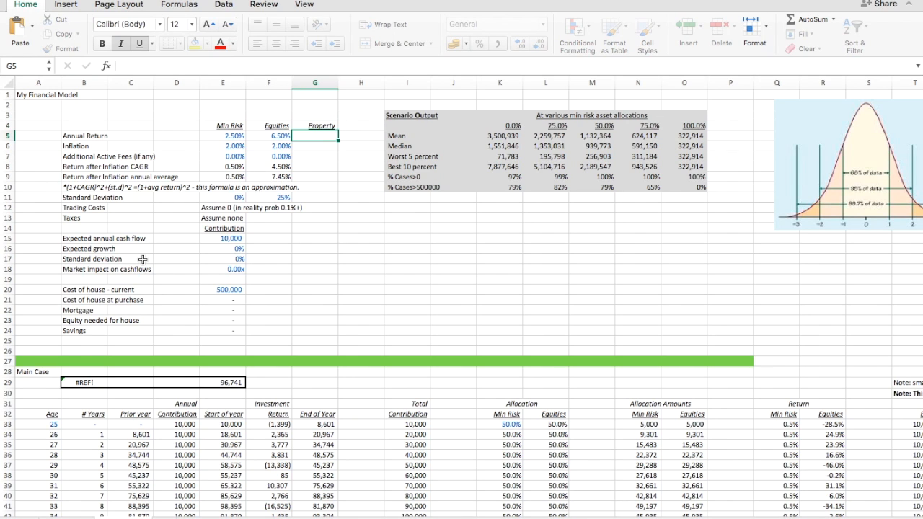
Insert a blank row 12 above Trading Costs
key(Down)
key(Down)
key(Down)
key(Down)
key(Down)
key(Down)
key(Down)
key(Left)
key(Left)
key(Left)
key(Left)
key(Left)
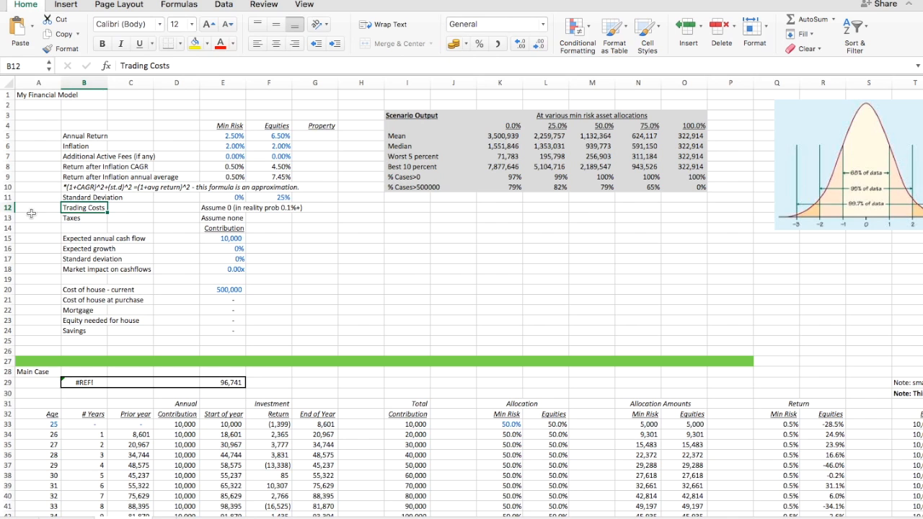
mouse_move(148, 0)
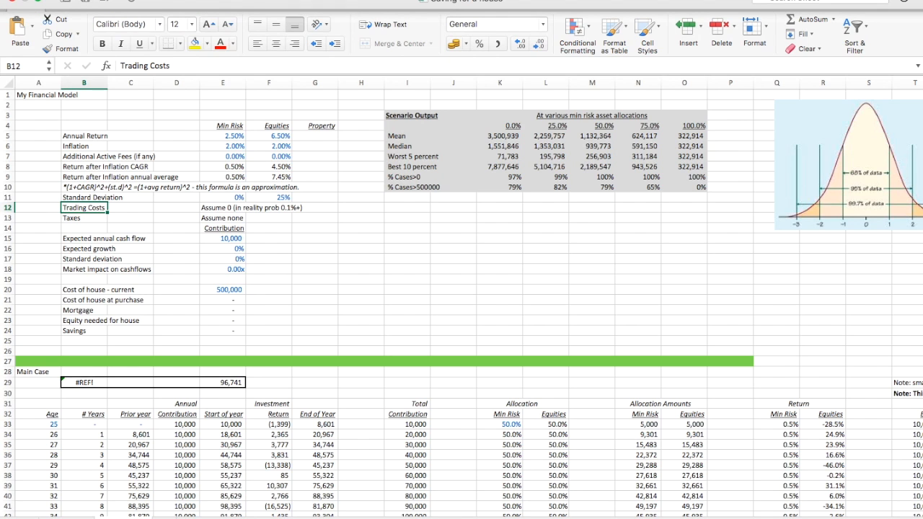
click(167, 1)
click(179, 10)
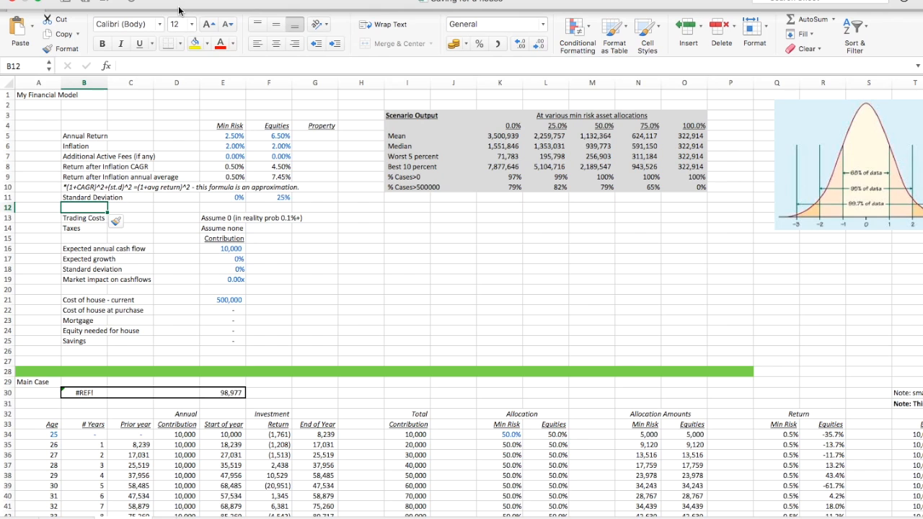
Label the blank row below Standard Deviation, in B12, as "Beta" vs equities, keeping the quotation marks around Beta
text("B)
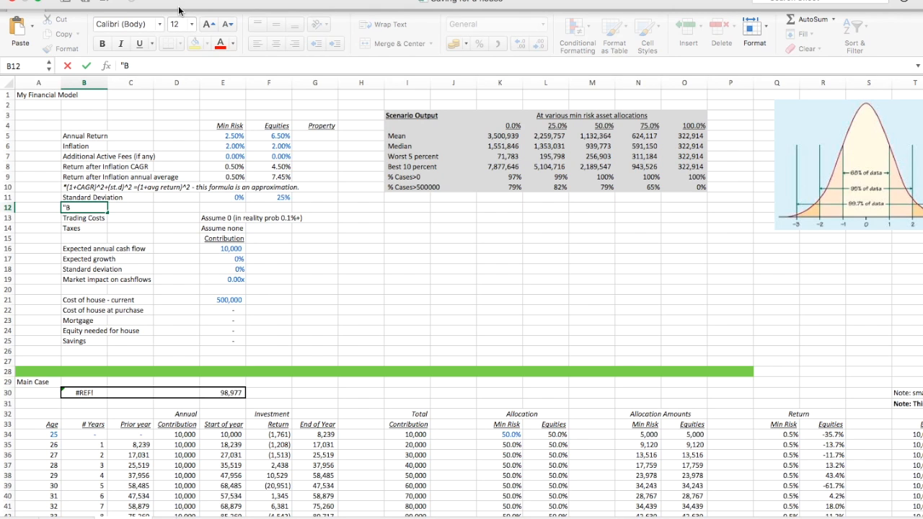
text(eta" vs equities)
key(Return)
Copy the market impact input E19 into the Property column's beta cell, G12, and set it to 0.2
key(Return)
key(Down)
key(Down)
key(Down)
key(Down)
key(Right)
key(Right)
key(Right)
key(Down)
key(super+c)
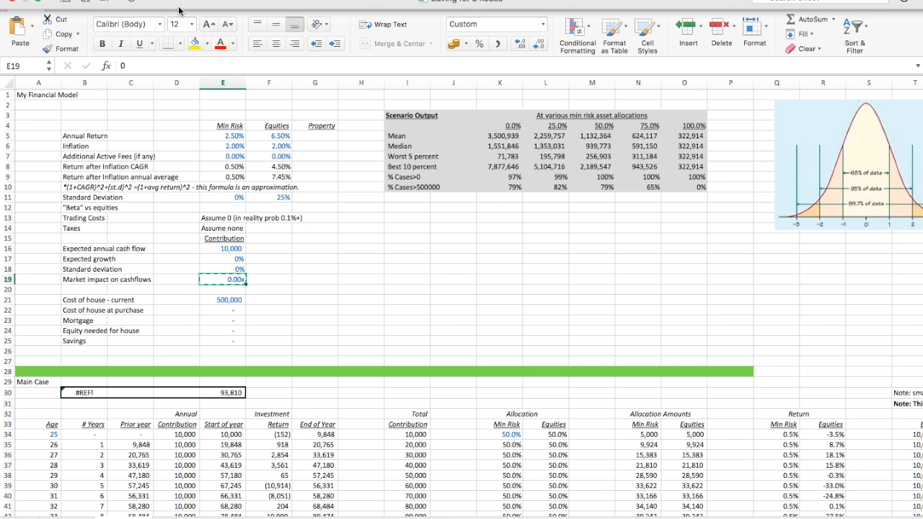
key(Right)
key(Right)
key(Up)
key(Up)
key(Up)
key(Up)
key(Up)
key(Up)
key(Up)
key(Return)
key(Up)
text(0.2)
key(Return)
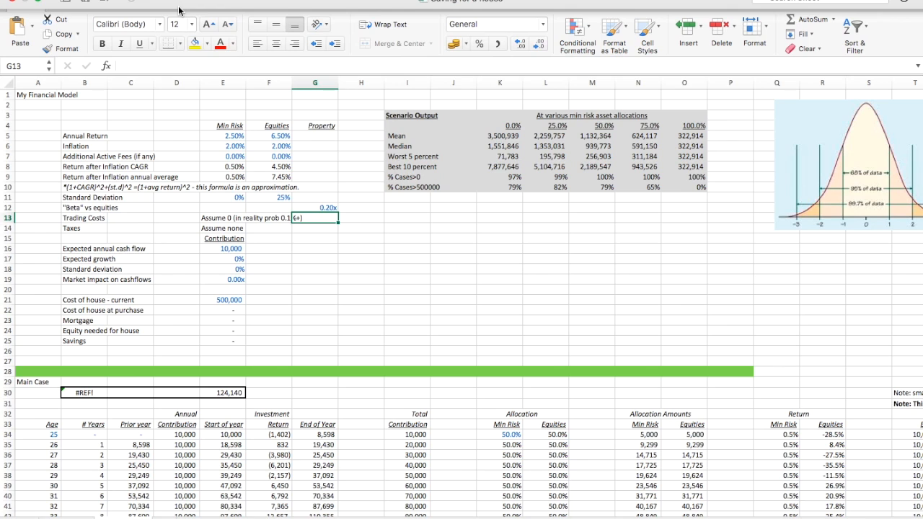
key(Up)
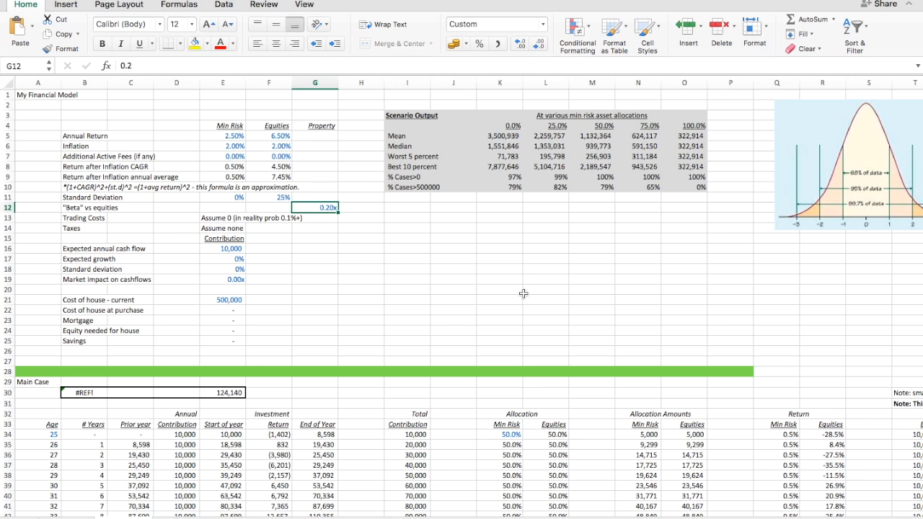
Set the Equities standard deviation in F11 to 20%
click(279, 165)
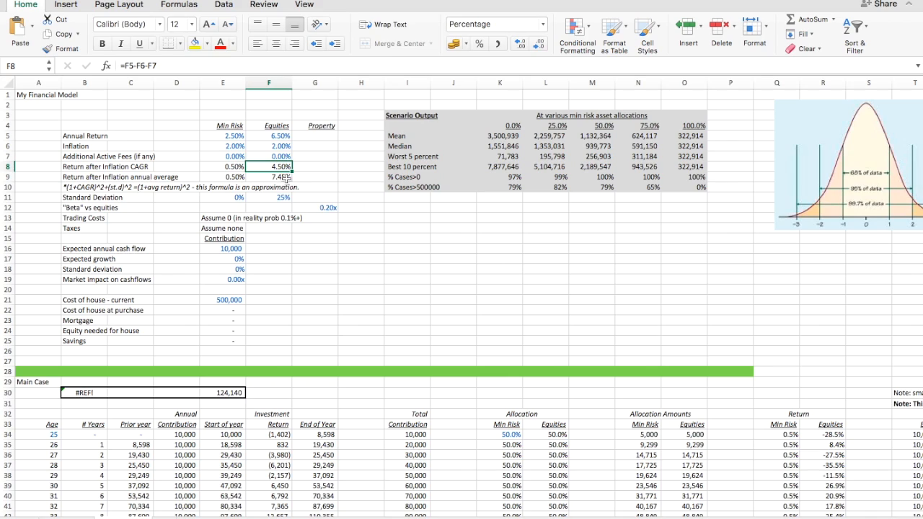
click(281, 197)
text(20)
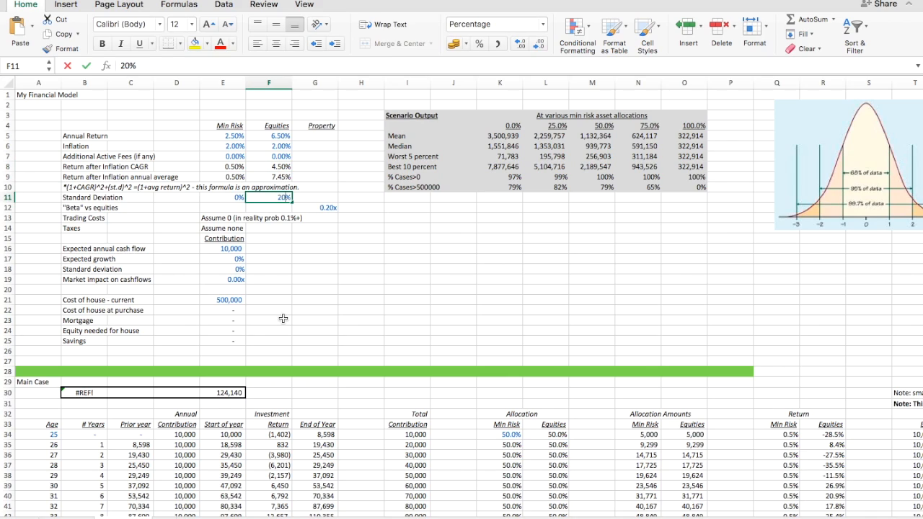
key(Return)
Replace the first end-of-year property value, AB34, with the formula =AA34*(1+R34*G12)
scroll(660, 306, right, 3)
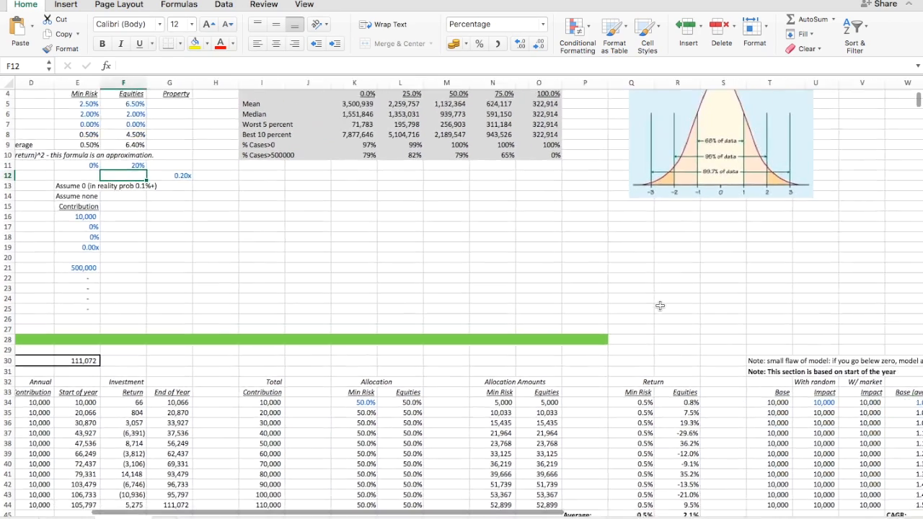
scroll(660, 306, right, 6)
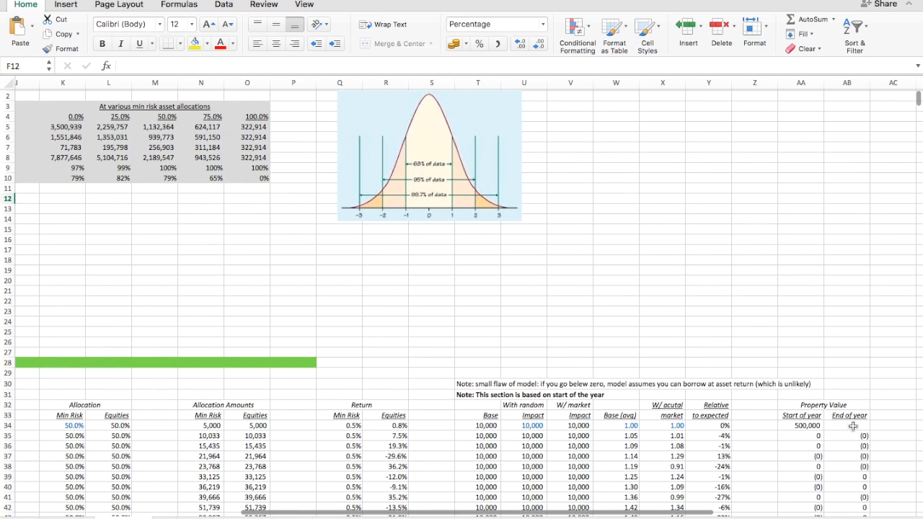
click(853, 426)
key(Delete)
text(=)
key(Left)
text(()
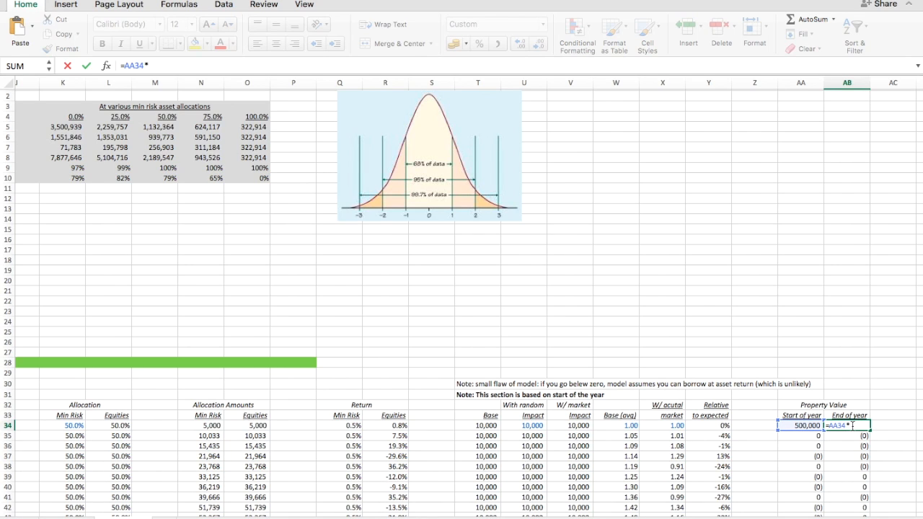
text((1+)
key(Left)
key(Left)
key(Left)
key(Left)
key(Left)
key(Left)
key(Left)
key(Left)
key(Left)
key(Left)
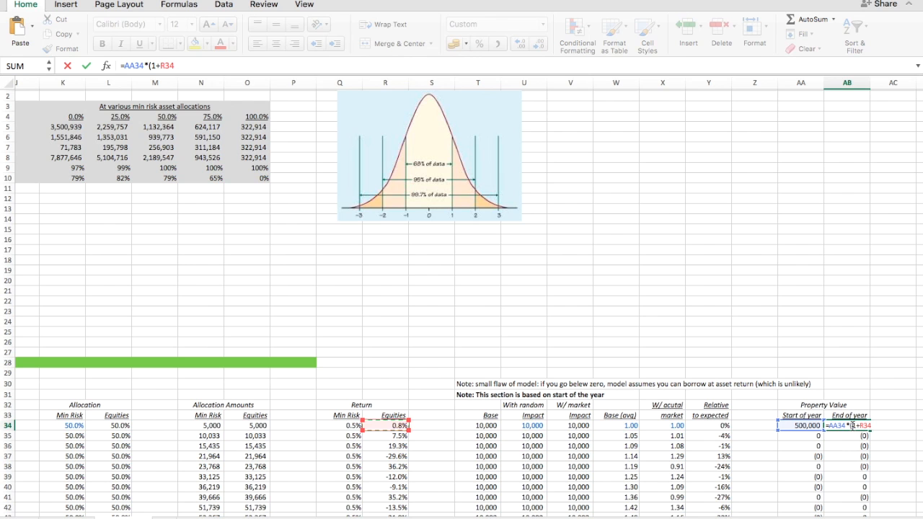
text(*)
scroll(361, 277, left, 10)
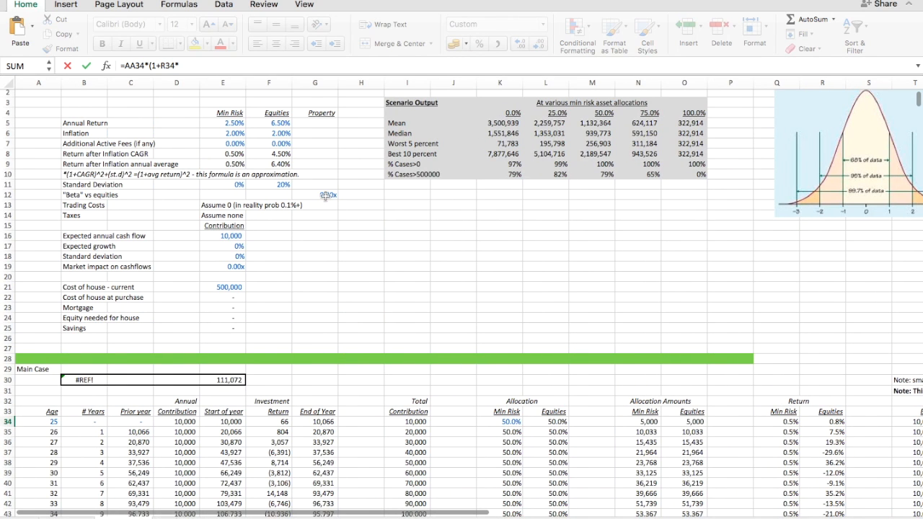
click(327, 196)
text())
key(Return)
key(Up)
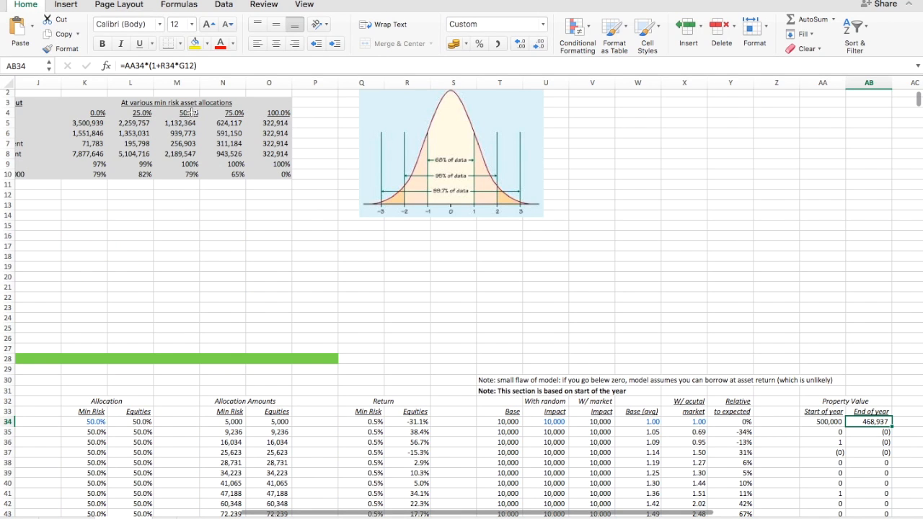
Make the beta reference in the AB34 formula absolute as $G$12
click(182, 65)
text($)
key(Right)
text($)
key(Return)
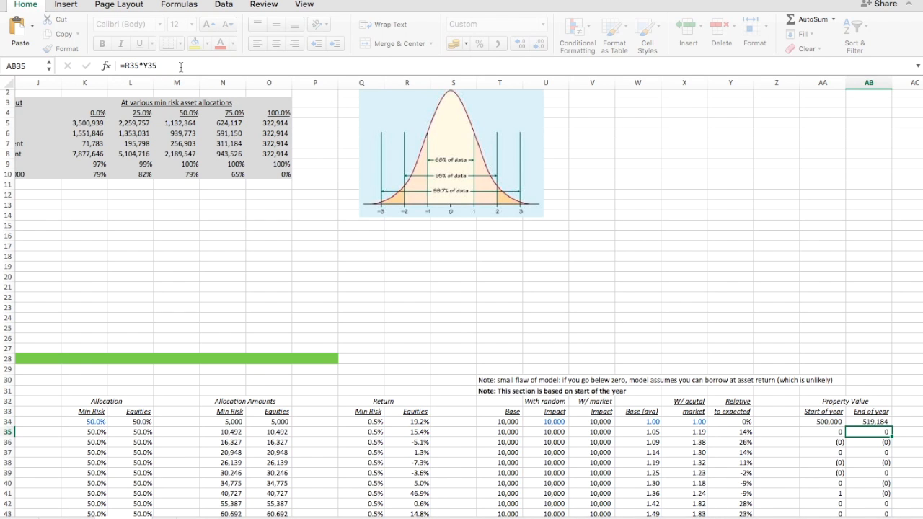
Link the second start-of-year property value, AA35, to the prior year's end value with =AB34
key(Up)
key(Left)
key(Down)
text(=)
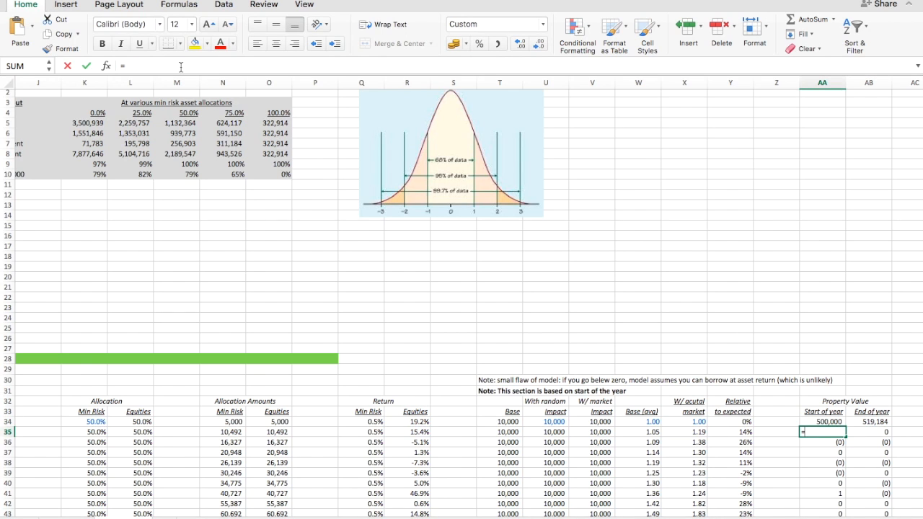
key(Up)
key(Right)
key(Return)
key(Up)
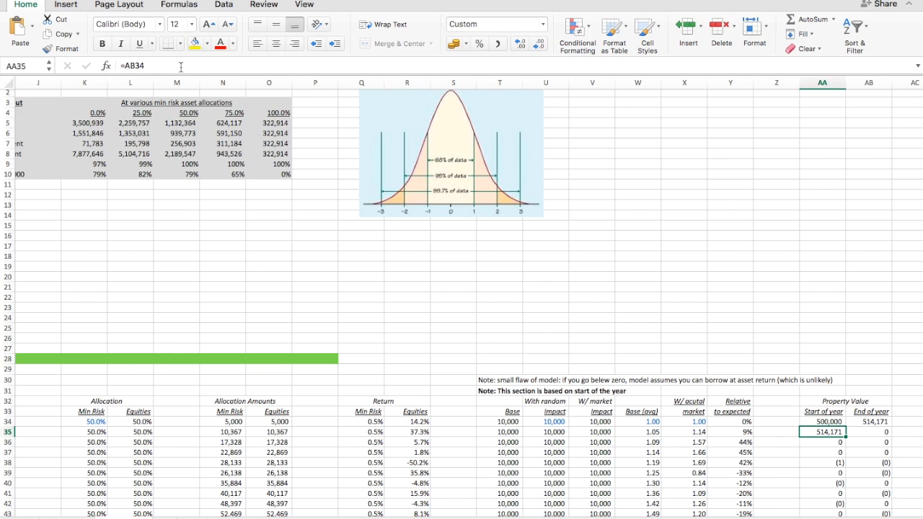
Copy the end-of-year property value formula from AB34 into AB35
key(Right)
key(Up)
key(super+c)
key(Down)
key(super+v)
Fill the start-of-year and end-of-year property value formulas in AA35:AB35 down through row 44
key(Left)
key(shift+Right)
key(shift+Down)
key(shift+Down)
key(shift+Down)
key(shift+Down)
key(shift+Down)
key(shift+Down)
key(shift+Down)
key(shift+Down)
key(shift+Down)
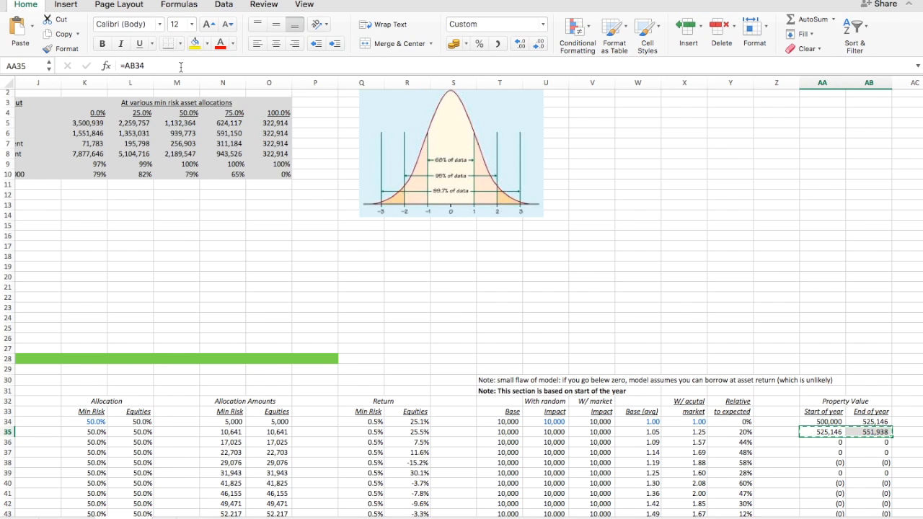
key(super+d)
Check the projected property values in the filled rows down to the final end-of-year value in AB44
key(Down)
key(Down)
key(Down)
key(Down)
key(Down)
key(Down)
key(Up)
key(Up)
key(Up)
key(Up)
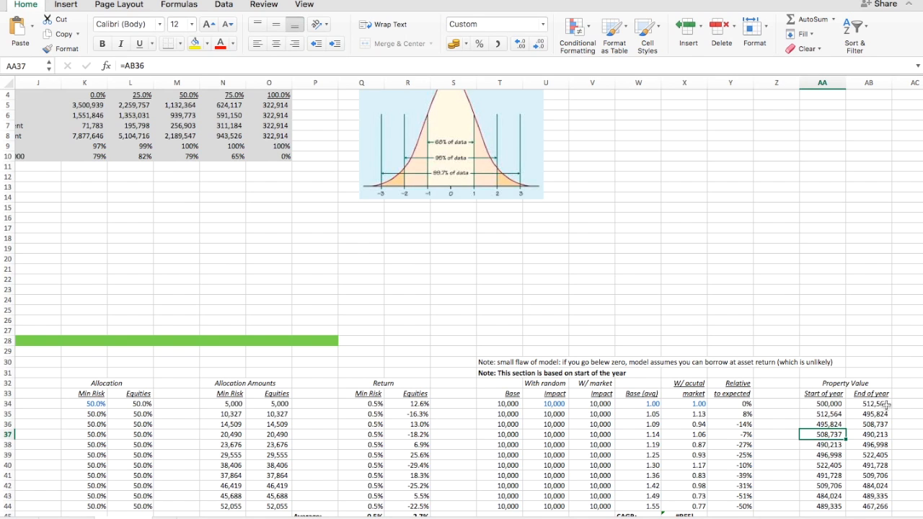
click(858, 507)
Link the cost of house at purchase, E22, to the final end-of-year property value with =AB44
scroll(555, 386, left, 10)
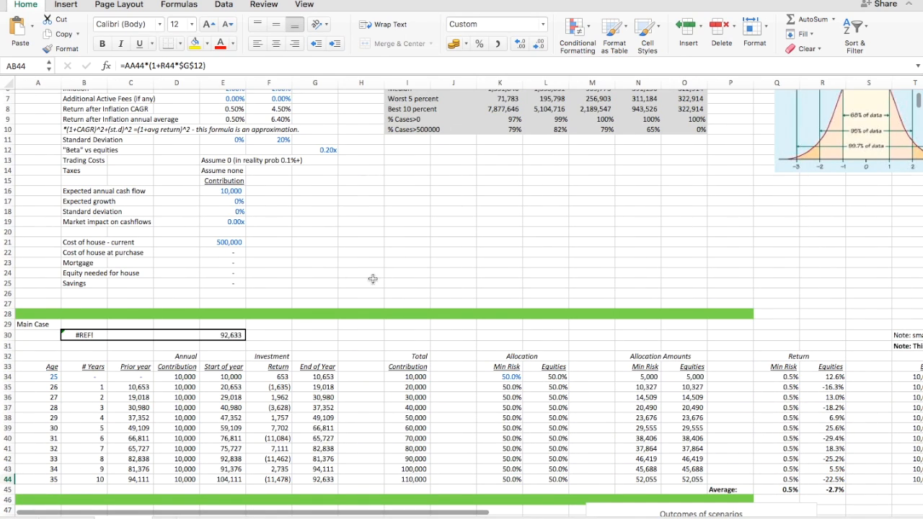
click(235, 254)
text(=)
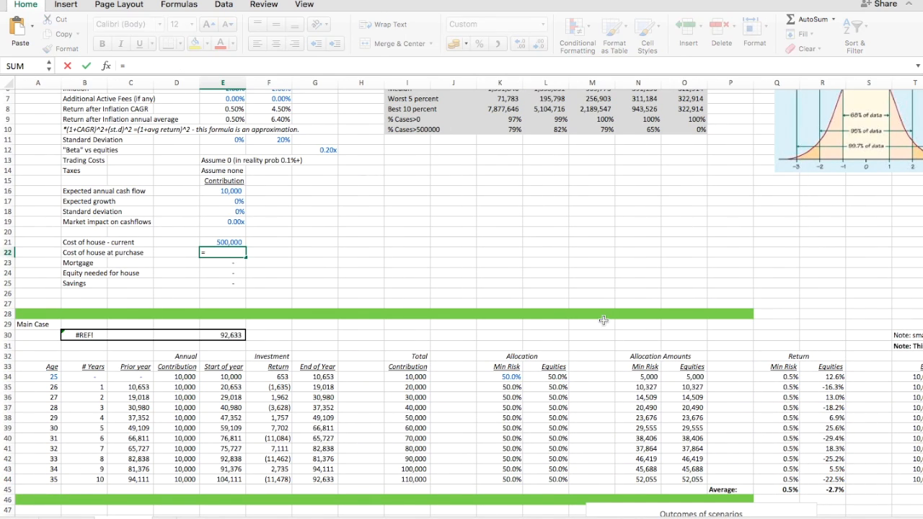
scroll(603, 321, down, 3)
scroll(603, 321, right, 10)
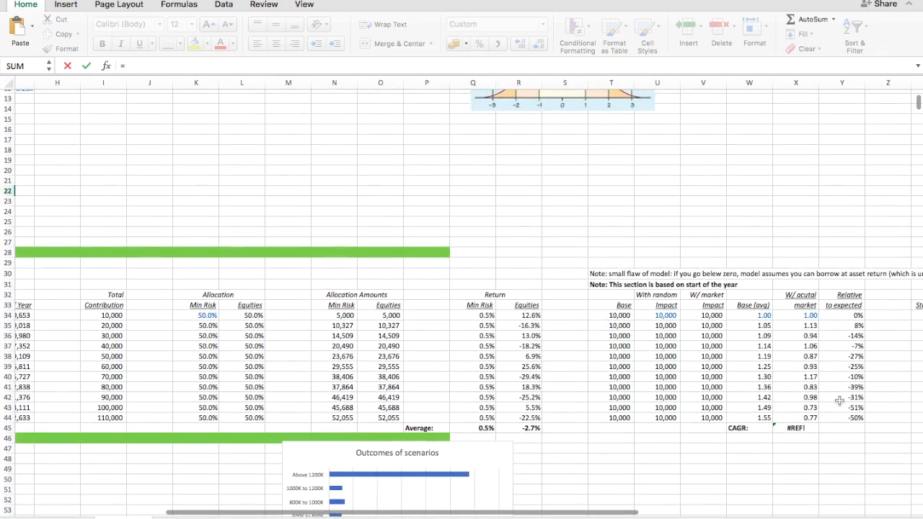
scroll(840, 401, right, 6)
click(684, 421)
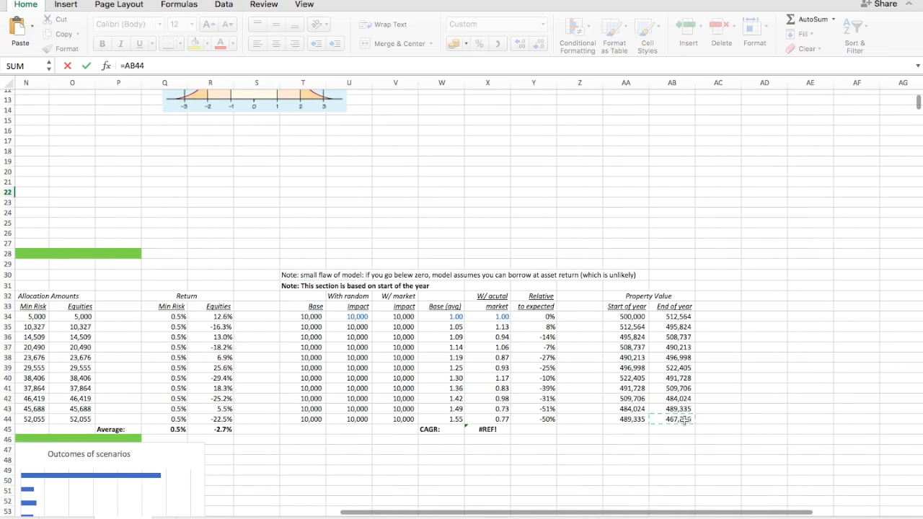
key(Return)
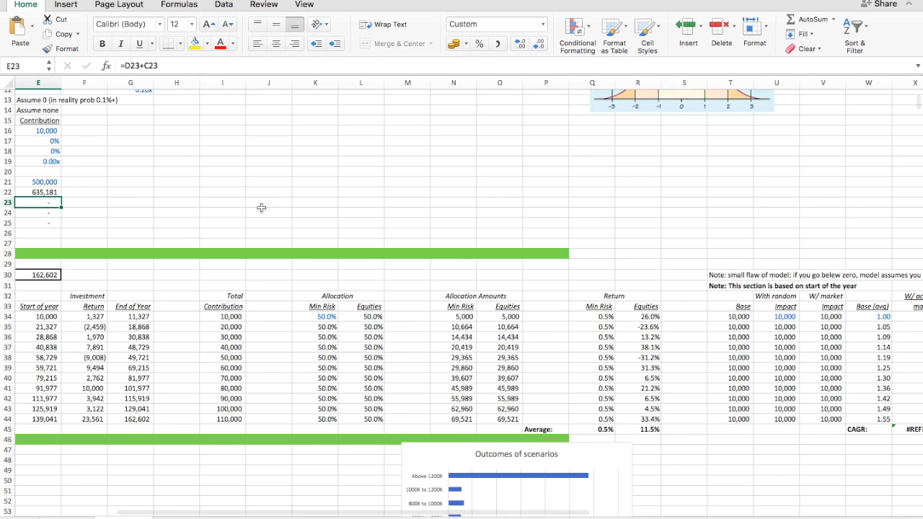
Copy the contribution standard deviation input E18 into D23 beside Mortgage and set that mortgage percentage to 80%
scroll(261, 208, up, 2)
scroll(261, 207, left, 4)
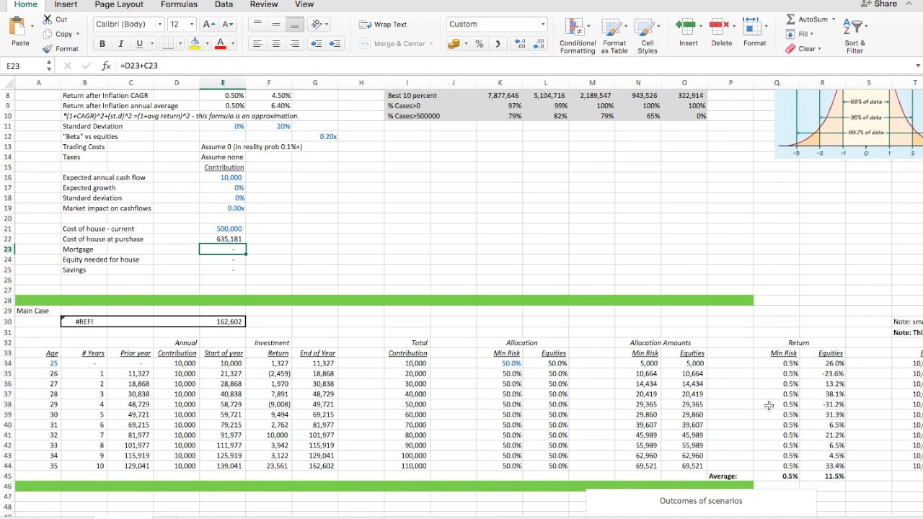
scroll(347, 220, up, 3)
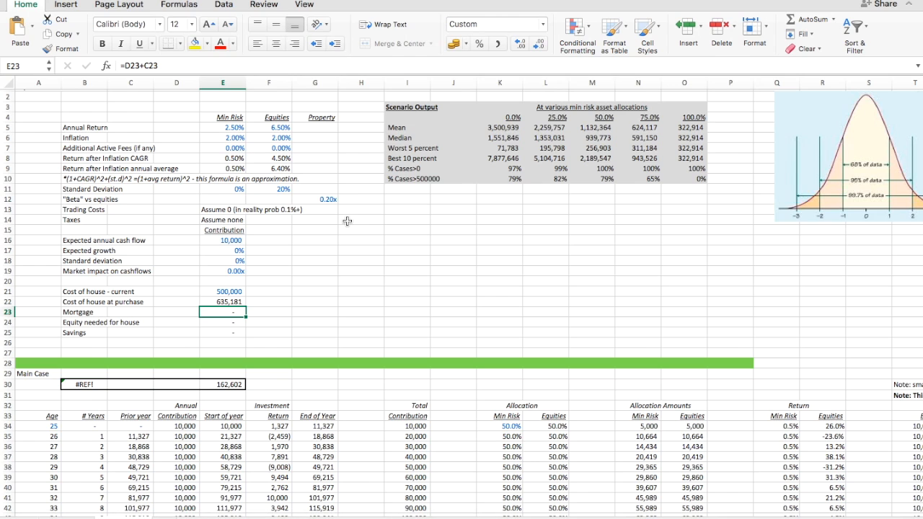
key(Up)
key(Up)
key(Up)
key(Up)
key(Up)
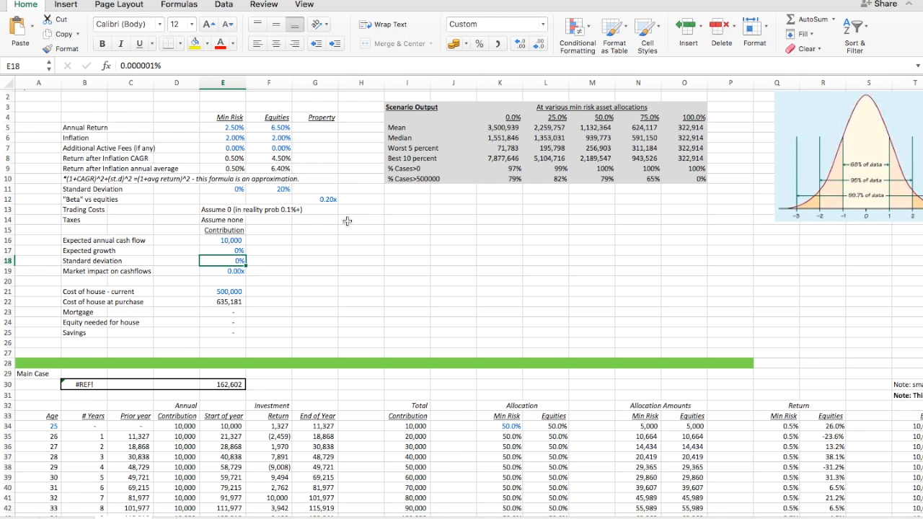
key(ctrl+c)
key(Left)
key(Down)
key(Down)
key(Down)
key(Down)
key(Down)
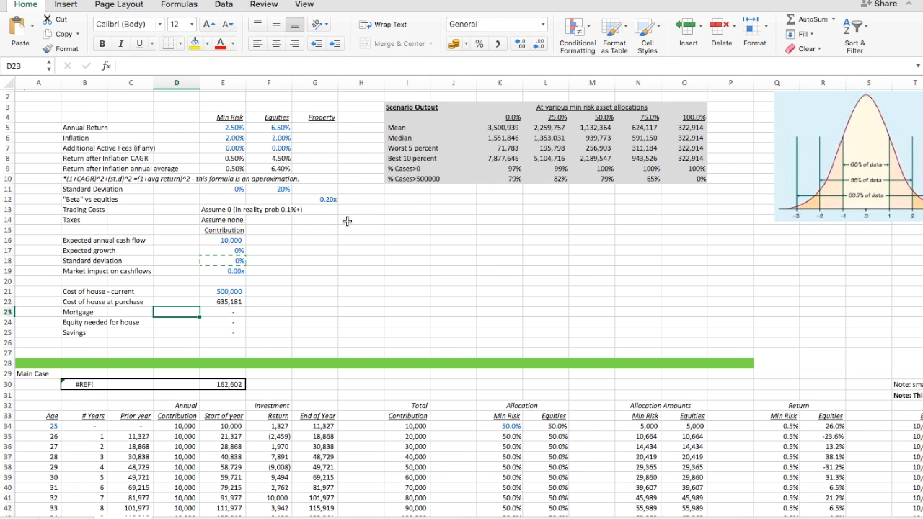
key(Return)
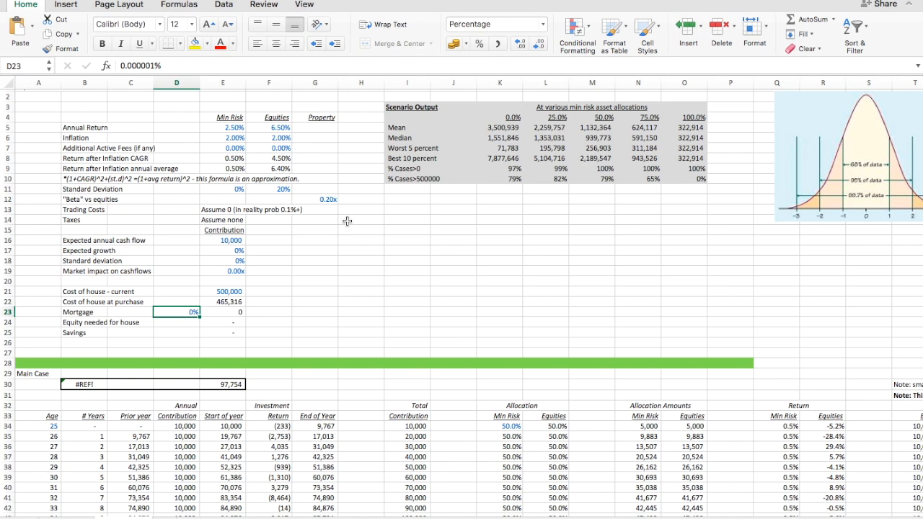
text(80)
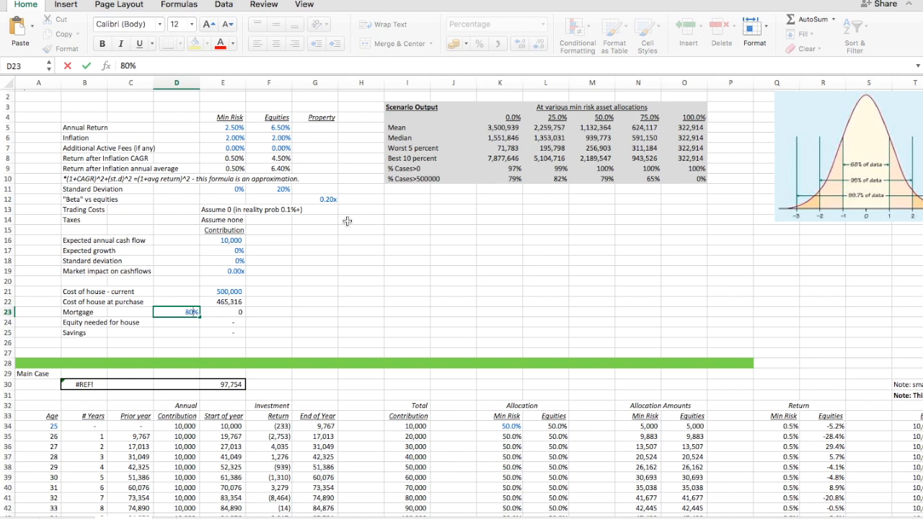
key(Return)
Calculate the mortgage amount in E23 with =E22*D23 and format it without decimals
key(Up)
key(Right)
text(=)
key(Up)
text(*)
key(Left)
key(Return)
key(Up)
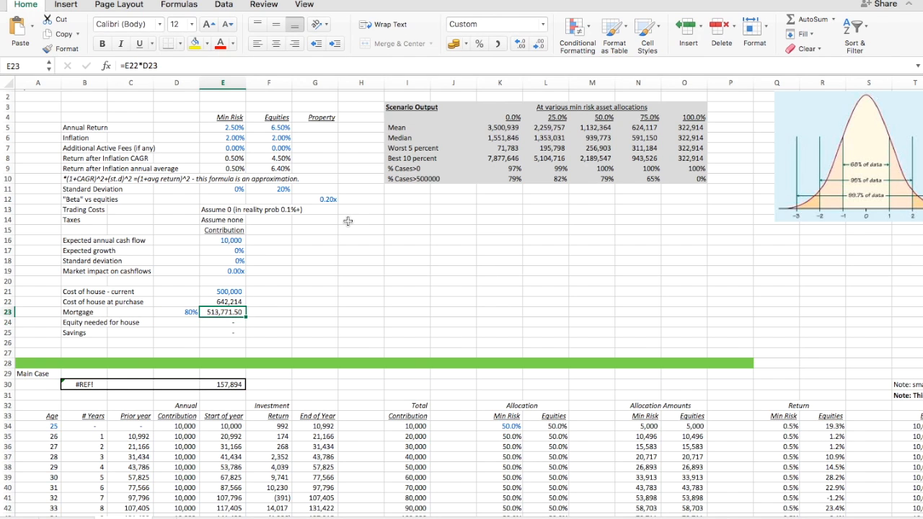
click(540, 46)
click(539, 45)
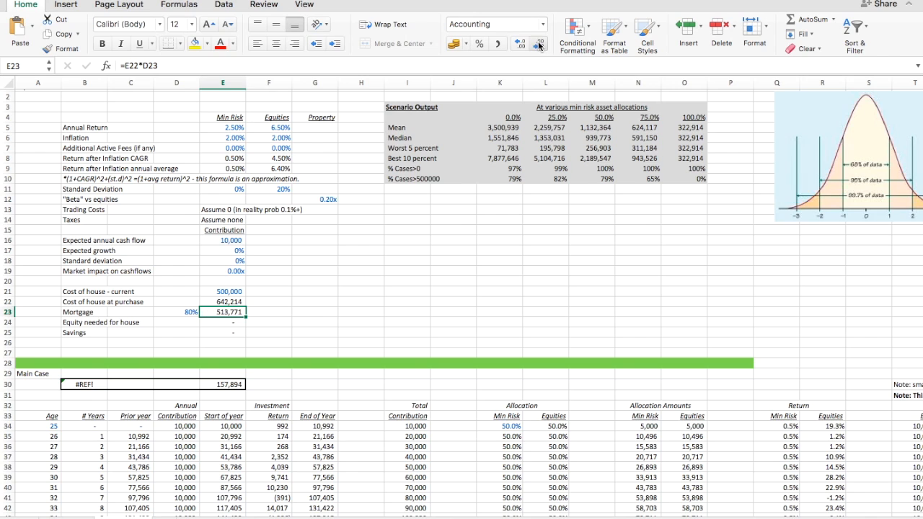
Calculate the equity needed for the house in E24 with =E22-E23
key(Down)
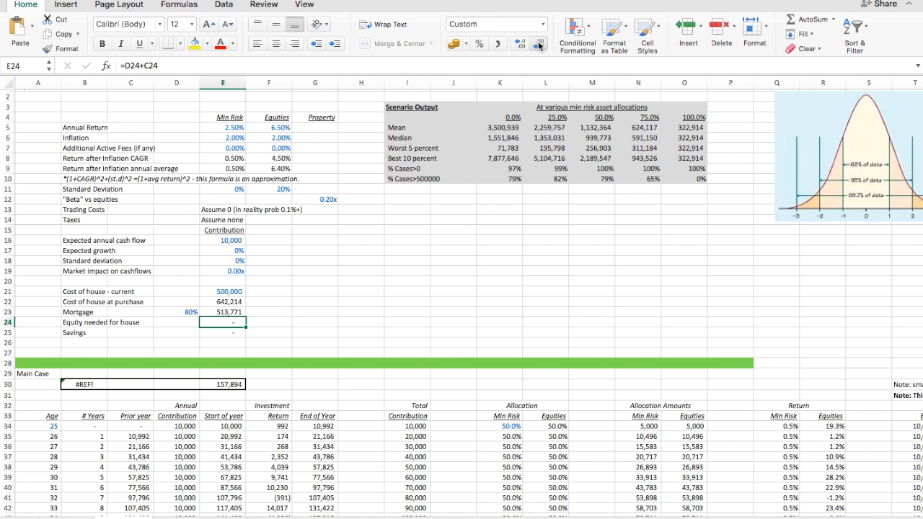
key(Left)
key(Up)
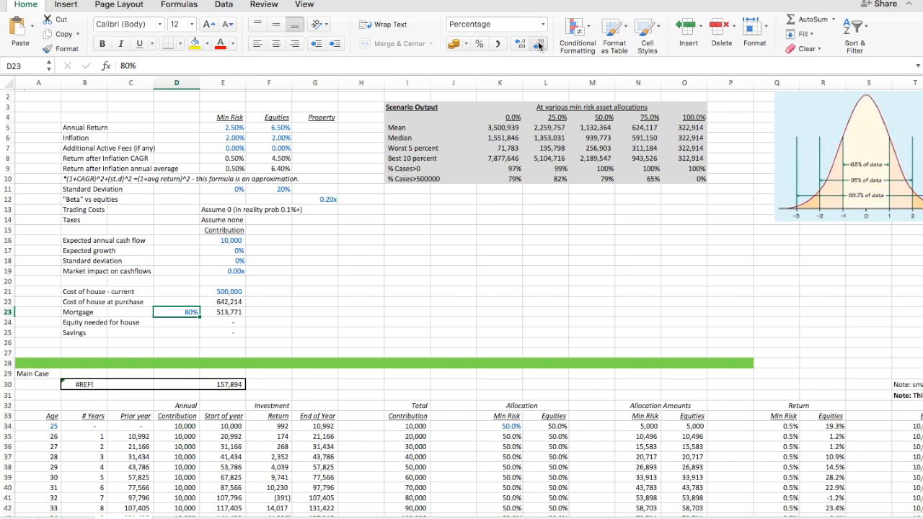
key(Down)
key(Right)
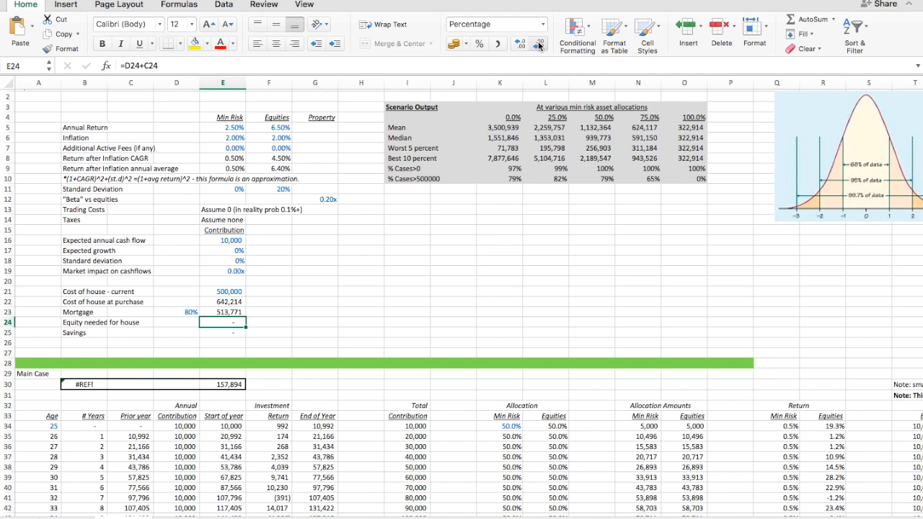
text(=)
key(Up)
key(Up)
text(-)
key(Up)
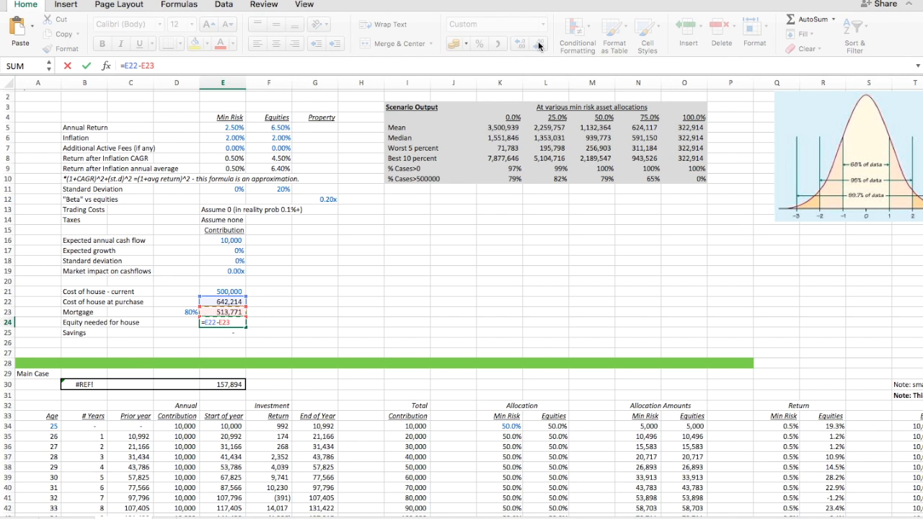
key(Return)
key(Up)
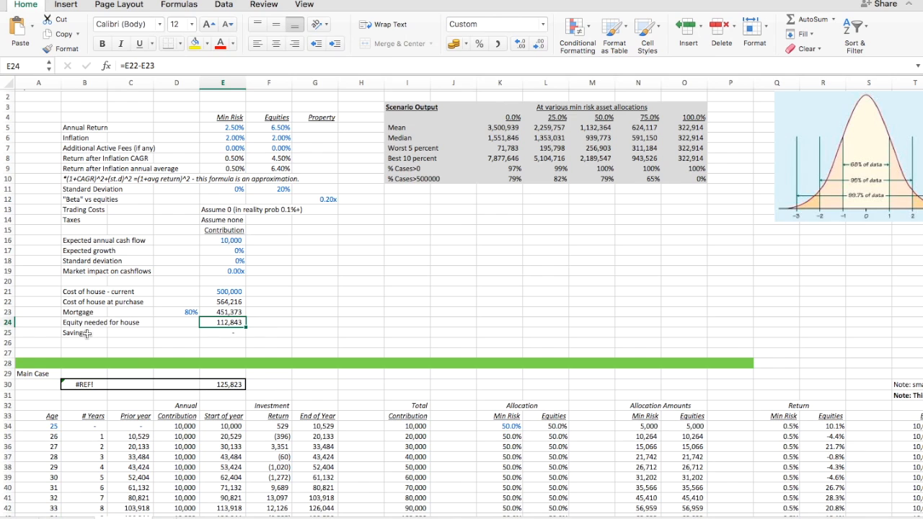
Link Savings in E25 to the end-of-year balance at age 35 with =G44
key(Left)
key(Down)
key(Left)
key(Left)
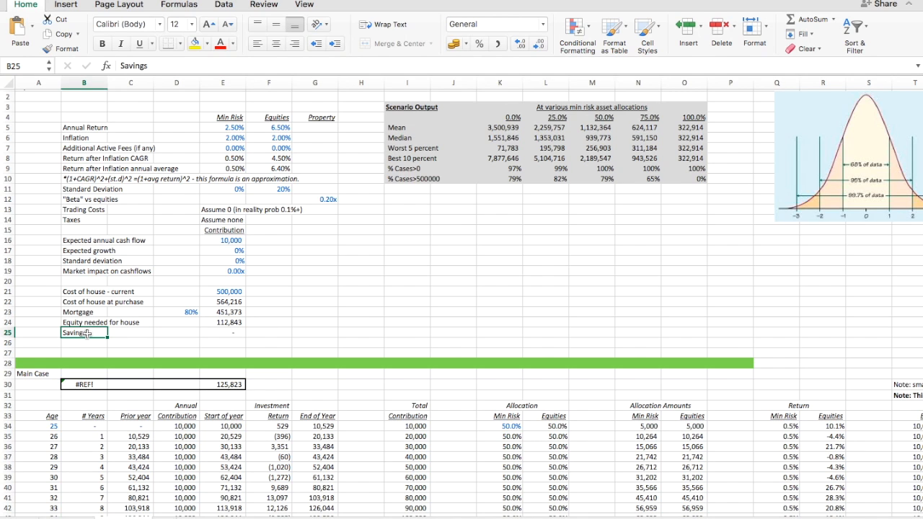
key(Right)
key(Right)
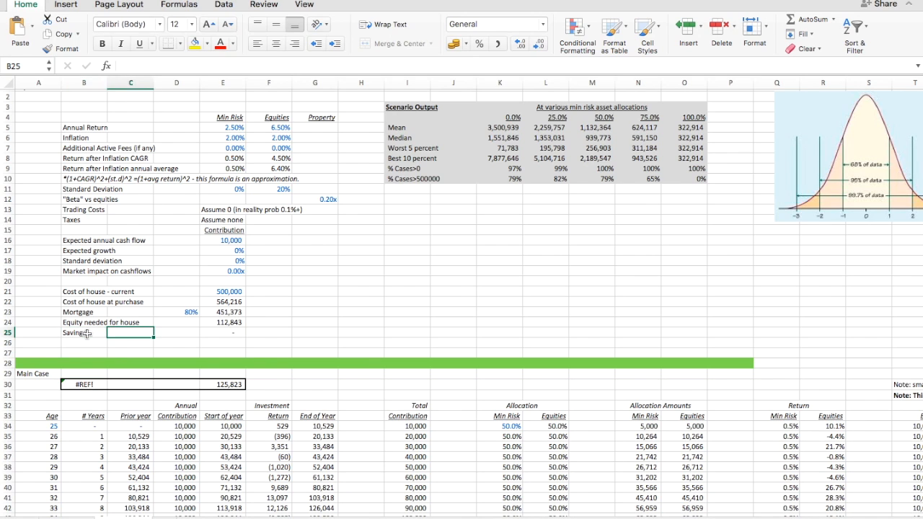
key(Right)
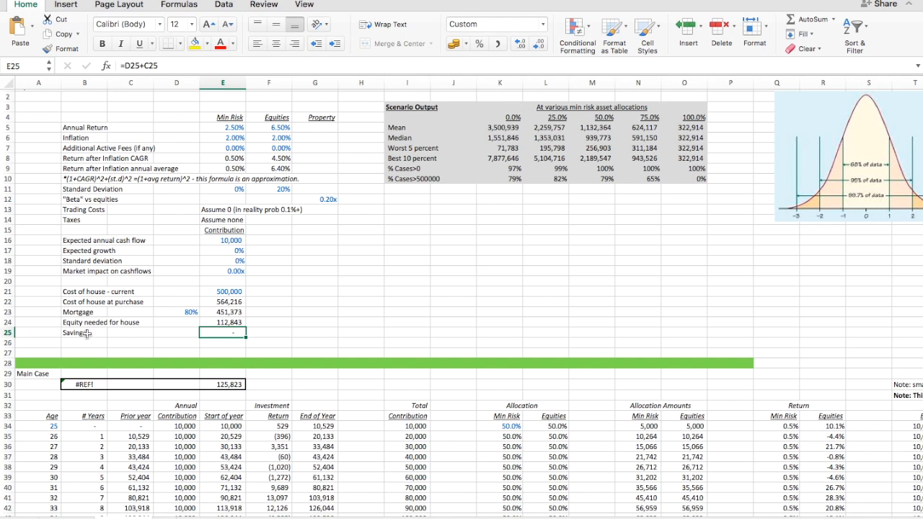
text(=)
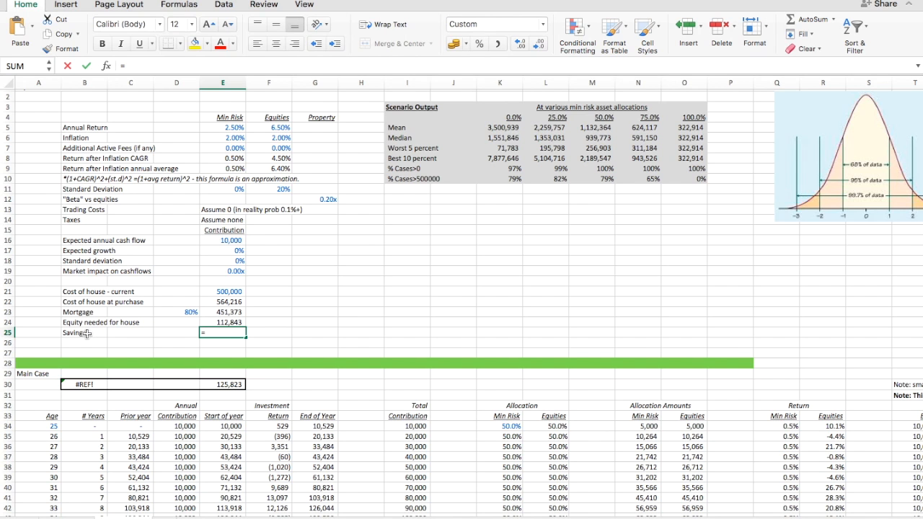
scroll(226, 403, down, 3)
scroll(226, 402, down, 2)
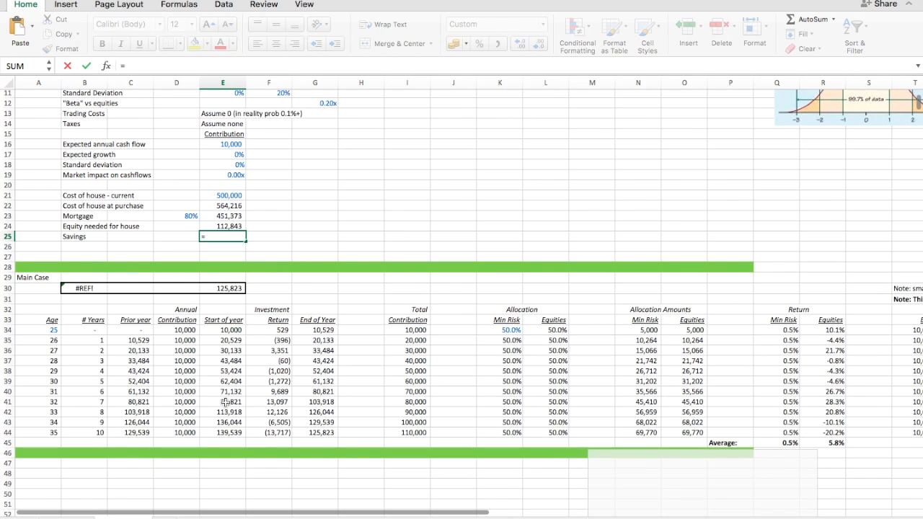
click(322, 432)
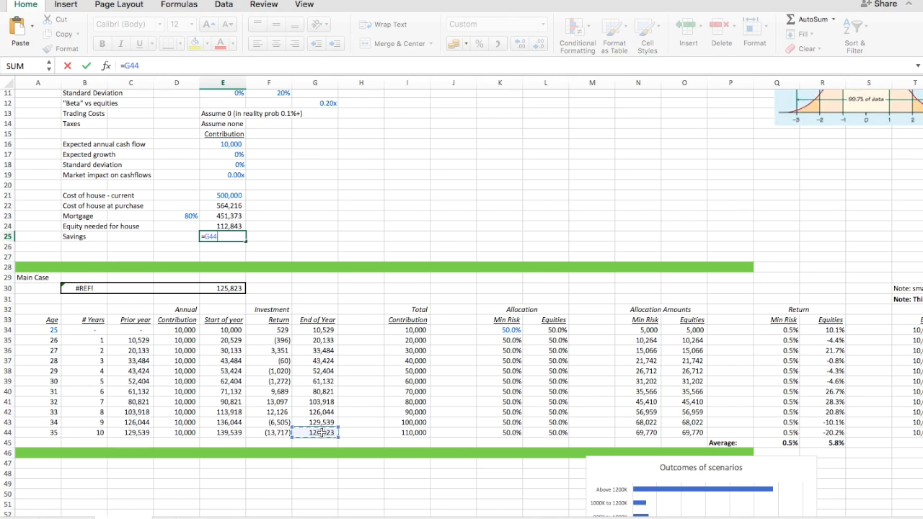
key(Return)
scroll(322, 433, up, 1)
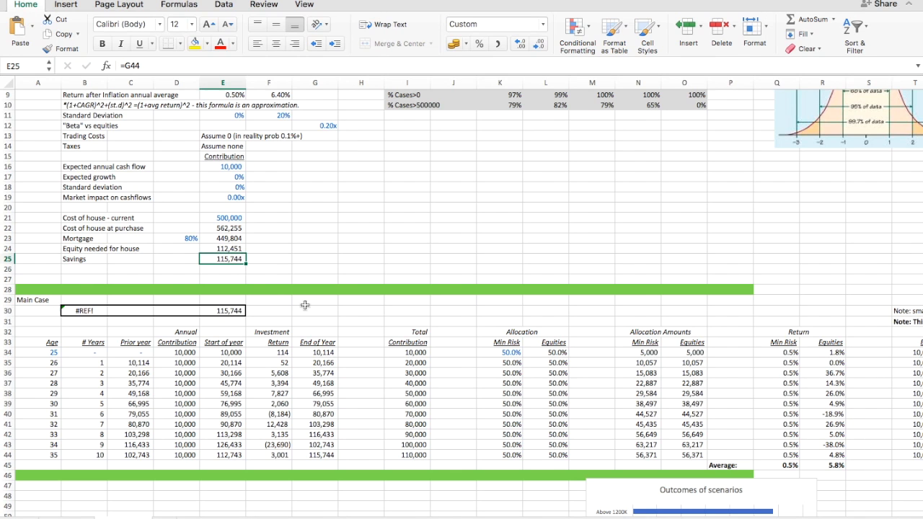
Review the yearly Min Risk and Equities allocations and the simulated equity returns in the main case
scroll(305, 305, up, 3)
scroll(305, 305, down, 4)
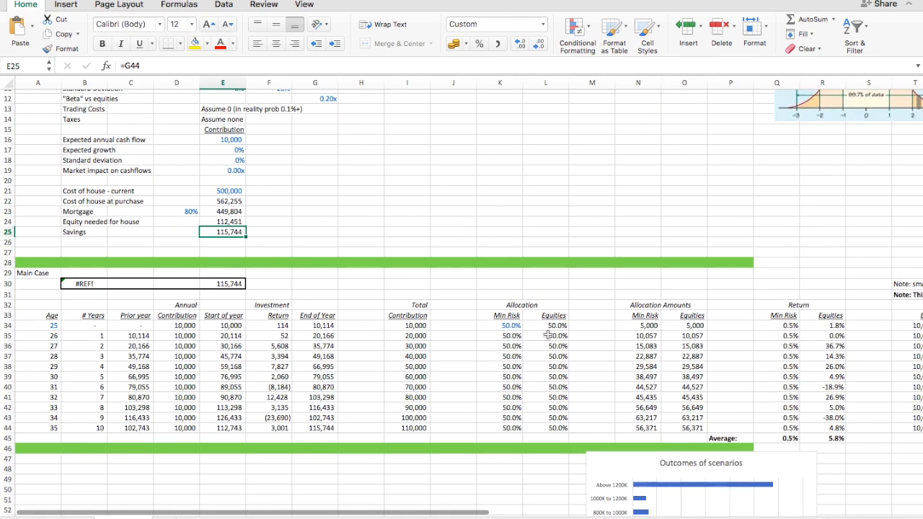
drag(510, 325, 544, 393)
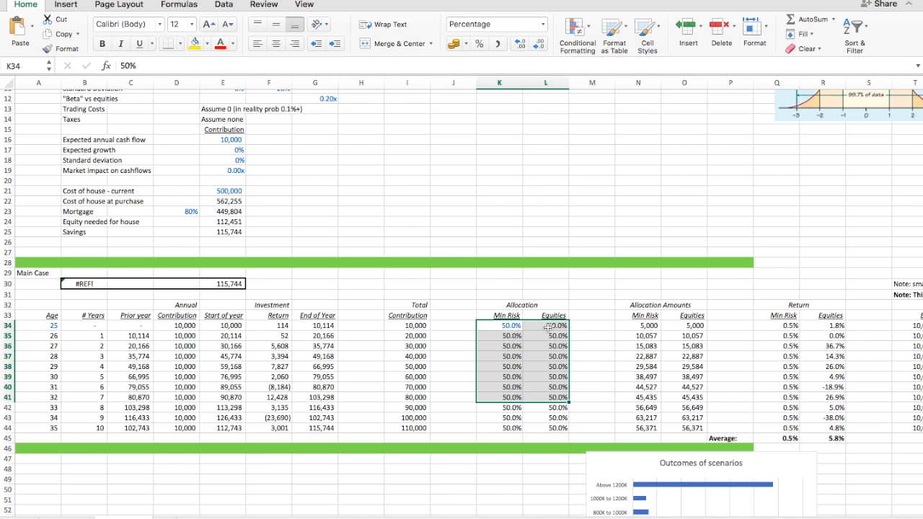
click(550, 365)
drag(837, 326, 834, 398)
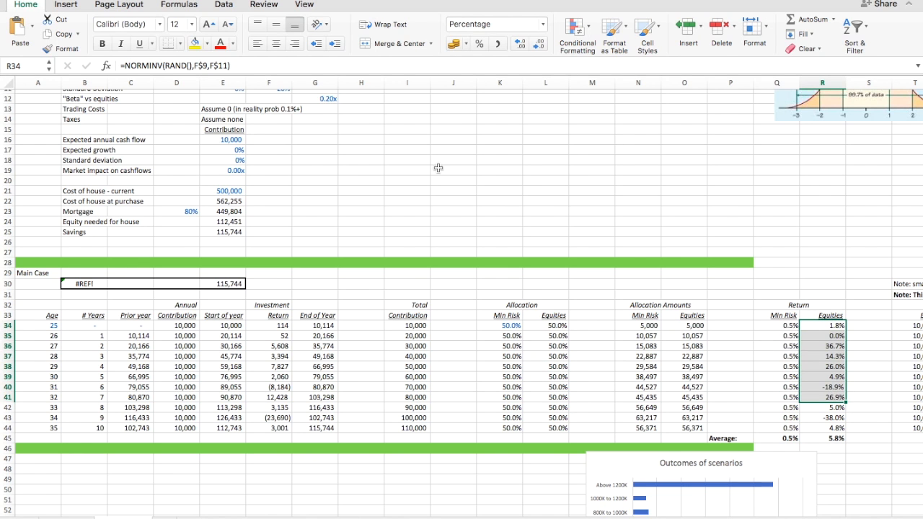
scroll(438, 167, up, 3)
scroll(438, 167, up, 2)
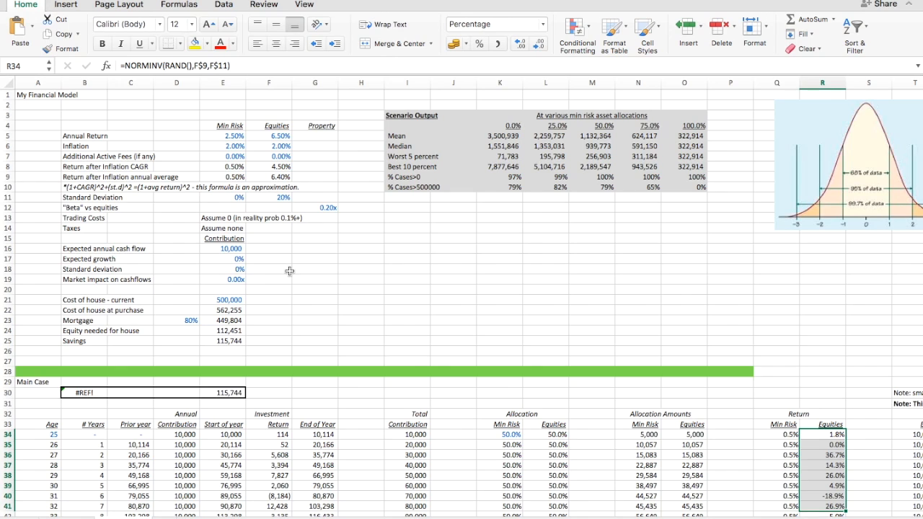
Inspect the savings label formula in B30 and the equity needed and savings formulas in E24 and E25
click(85, 394)
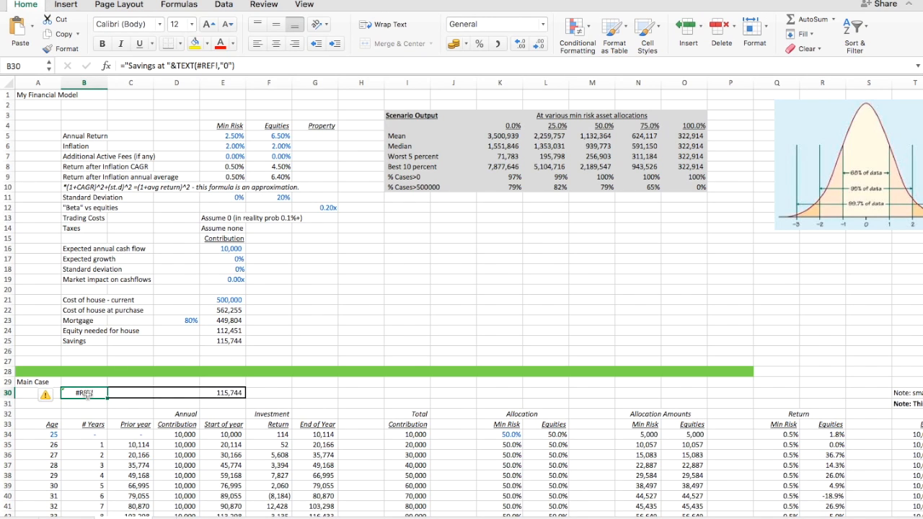
key(Right)
key(Right)
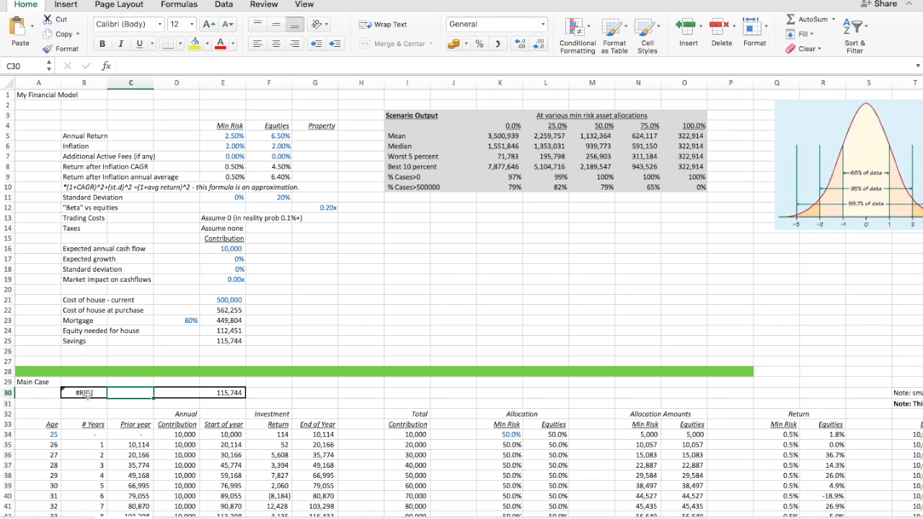
key(Right)
key(Up)
key(Up)
key(Up)
key(Up)
key(Up)
key(Up)
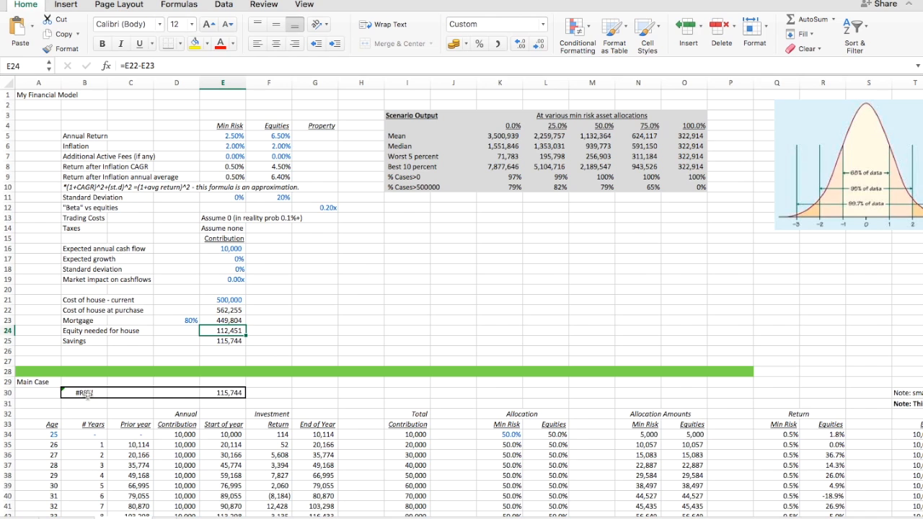
key(Down)
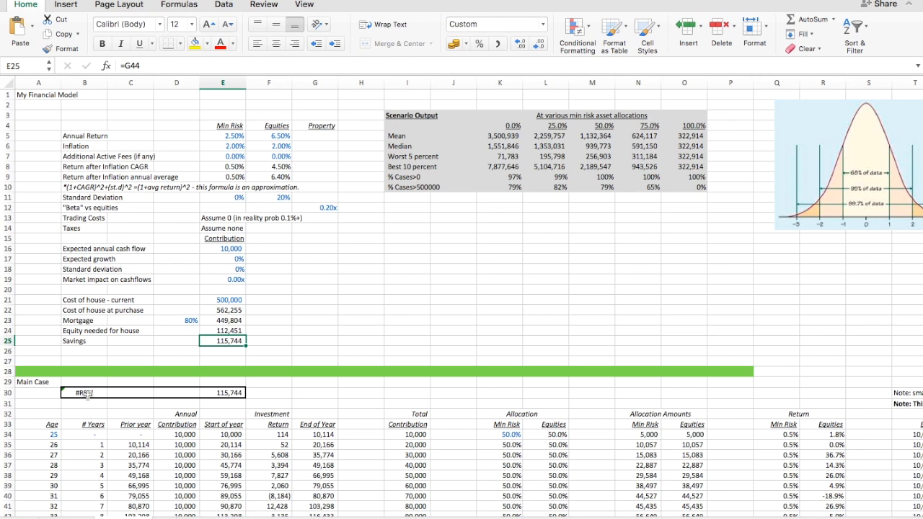
Move the boxed savings result row from B30:E30 to B26:E26, directly below the Savings row
key(Up)
key(Down)
key(Down)
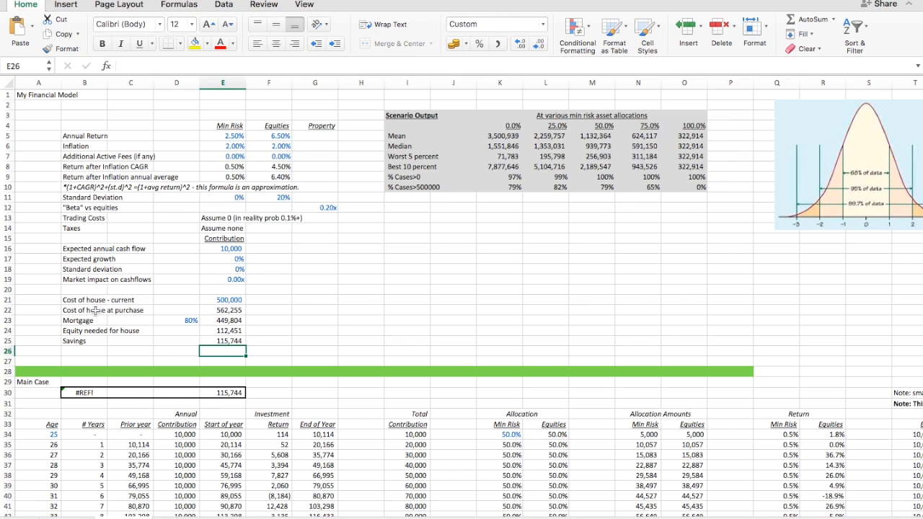
key(Down)
key(Down)
key(Down)
key(Down)
key(Left)
key(shift+Right)
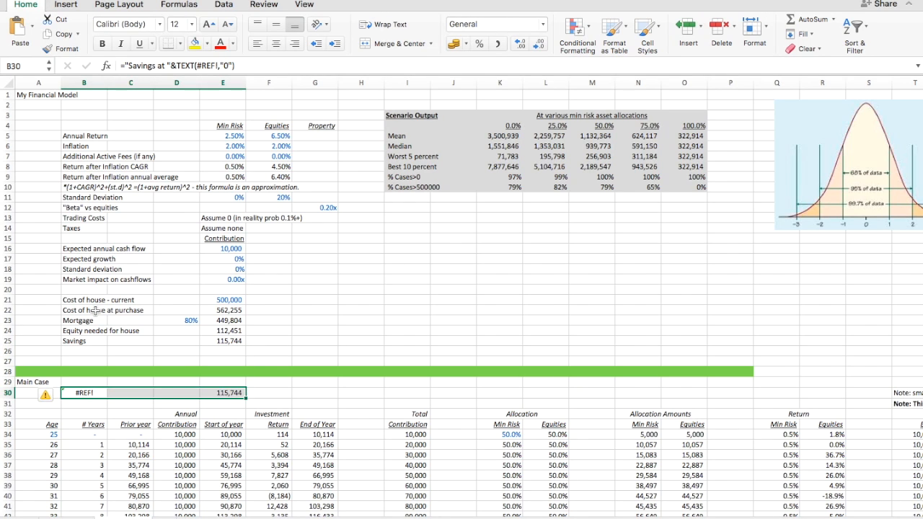
key(ctrl+x)
key(Up)
key(Up)
key(Up)
key(Up)
key(ctrl+v)
key(Down)
key(Up)
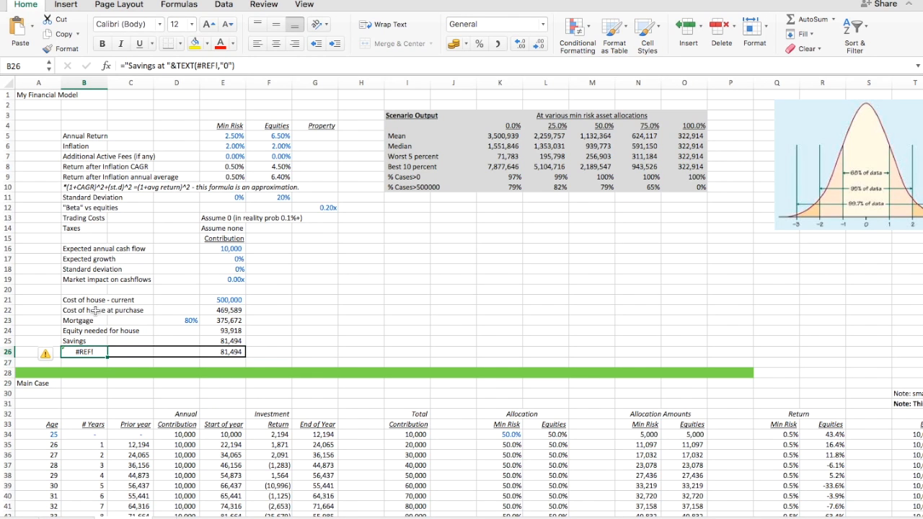
Replace the label in B26 with "Savings/Equity needed for house"
text(Savings/)
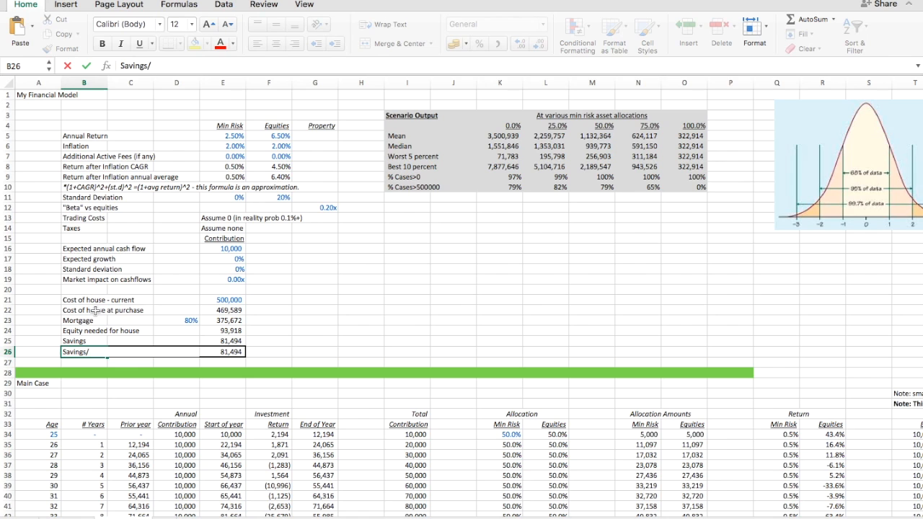
text(Equity needed for house)
key(Return)
Calculate the savings-to-equity ratio in E26 with =E25/E24 and format it as a percentage
key(Up)
key(Right)
key(Right)
key(Right)
text(=)
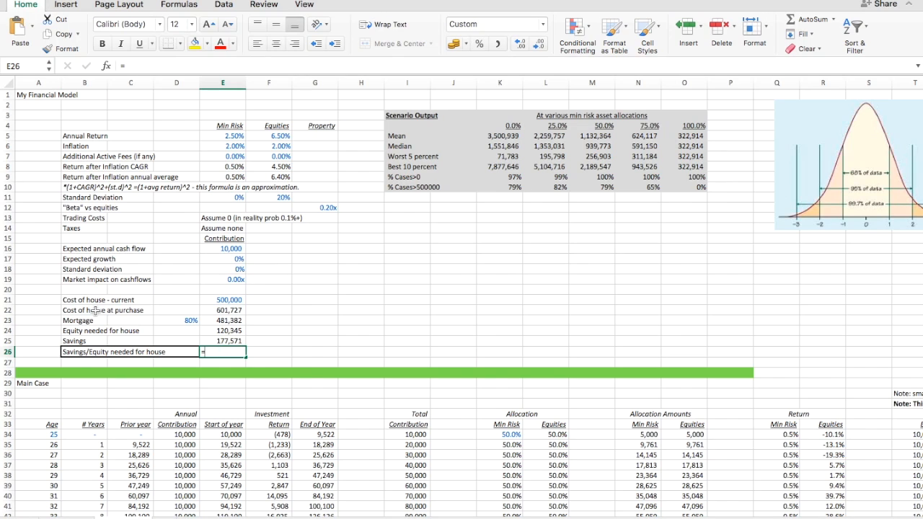
key(Up)
text(/)
key(Up)
key(Up)
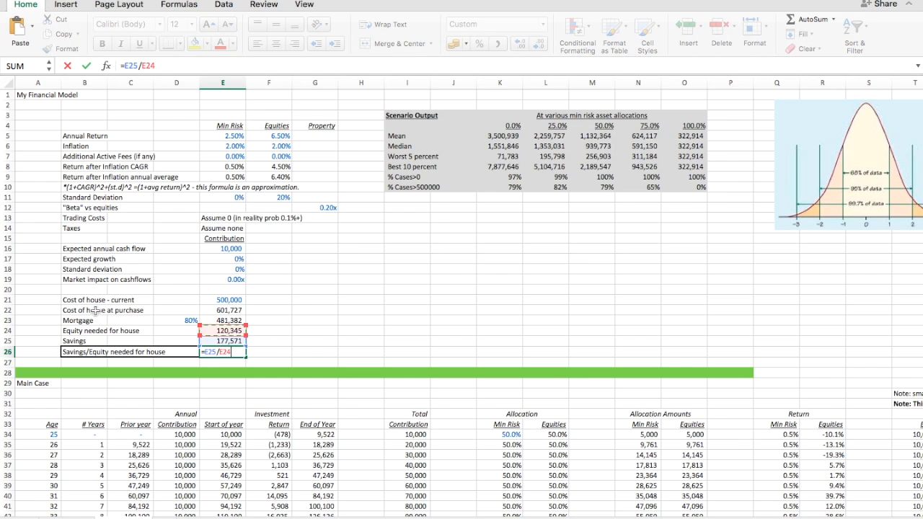
key(ctrl+Return)
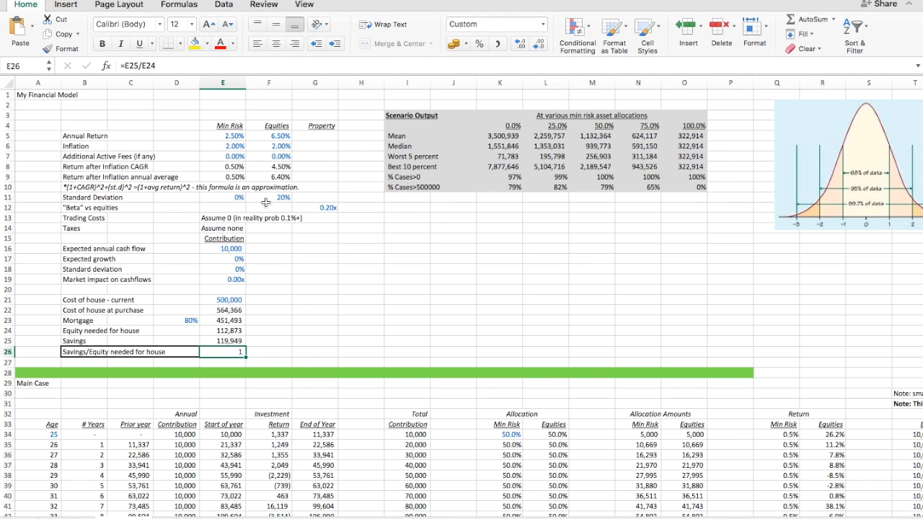
click(479, 44)
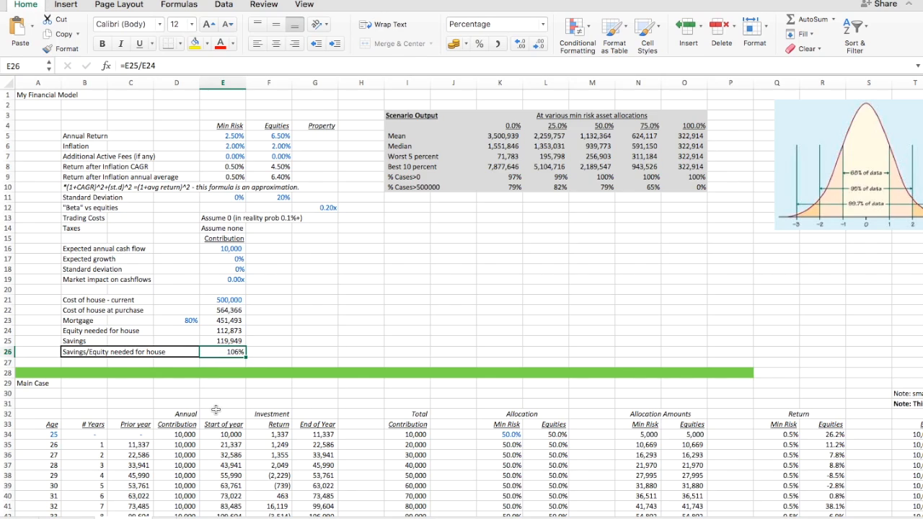
Review the scenario table, then check the property beta, return assumptions, current house cost and mortgage percentage
scroll(216, 410, down, 15)
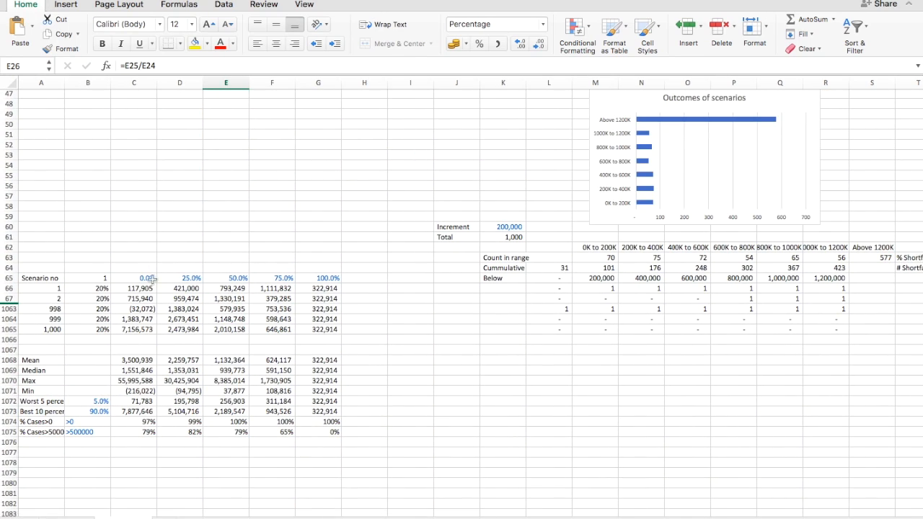
scroll(232, 200, up, 15)
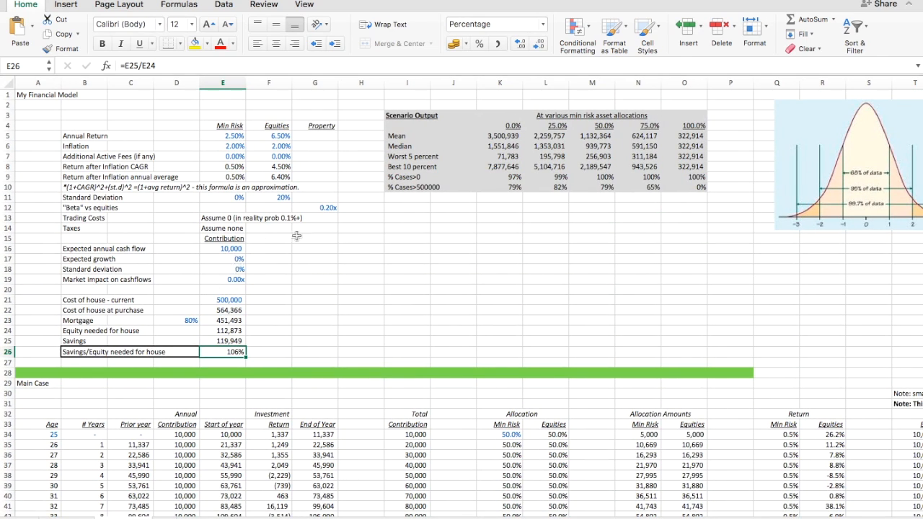
drag(324, 198, 326, 208)
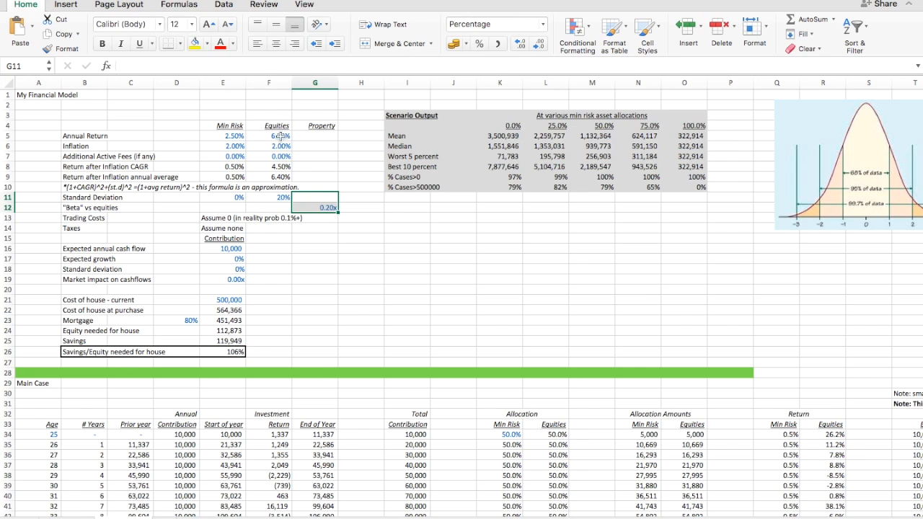
drag(282, 137, 246, 175)
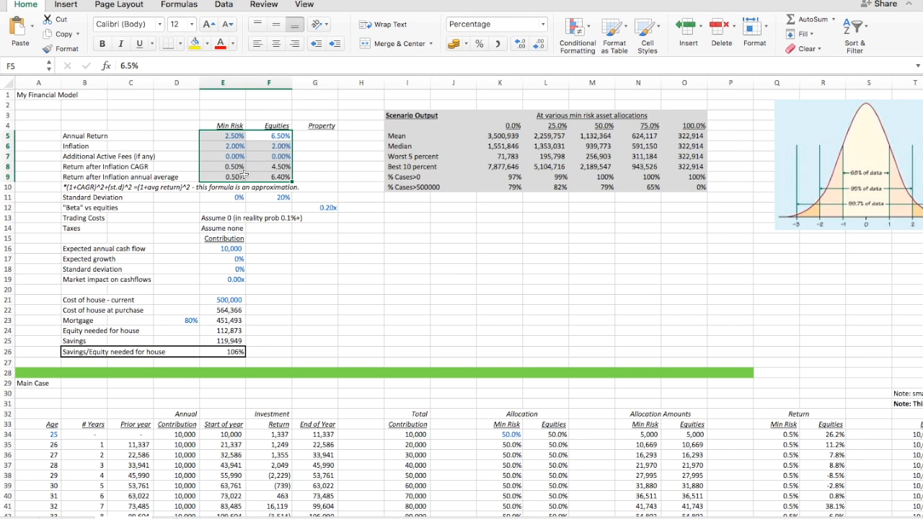
click(220, 303)
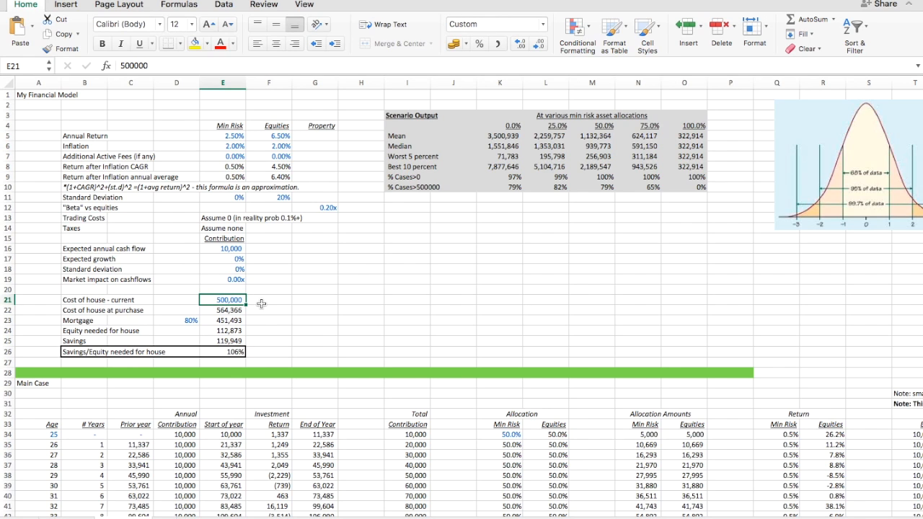
click(168, 322)
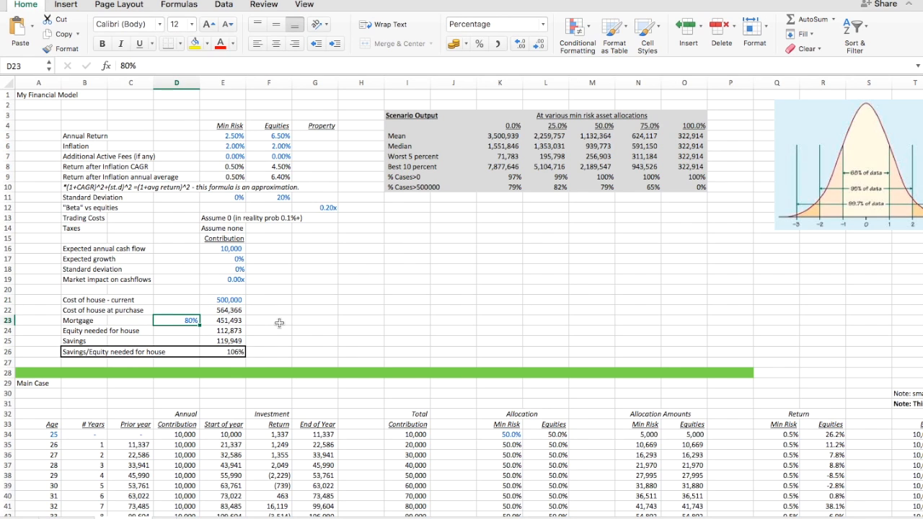
click(280, 323)
Format the mean, median, worst 5 percent and best 10 percent results in K5:O8 as percentages
click(502, 135)
drag(503, 135, 681, 168)
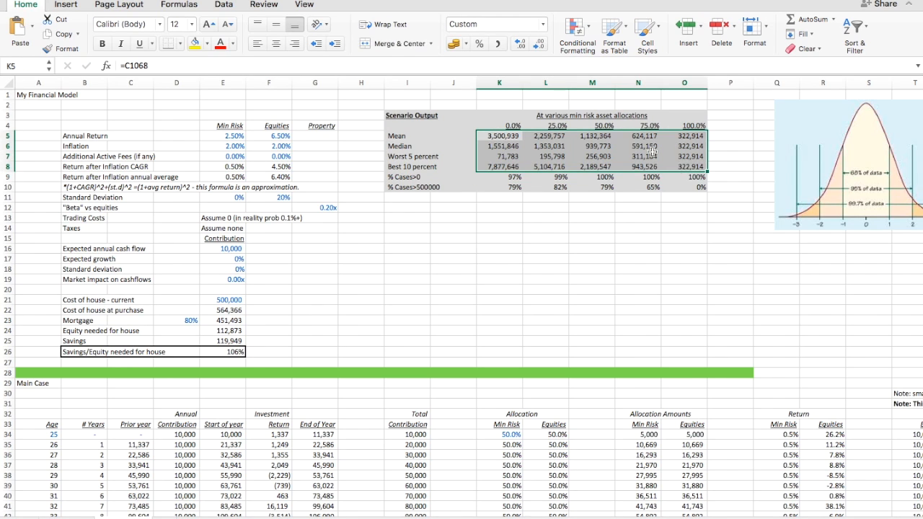
click(479, 43)
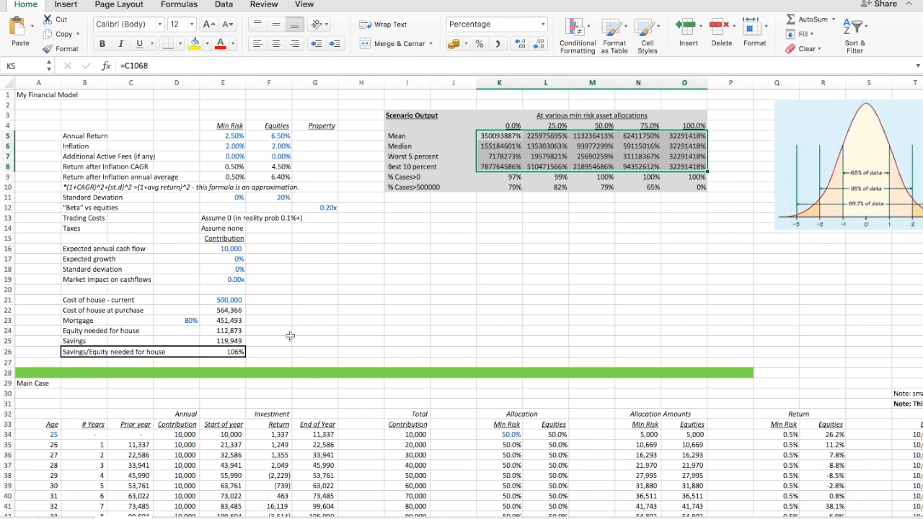
Recalculate the workbook to refresh the Scenario Output with the savings-to-equity ratio
click(536, 207)
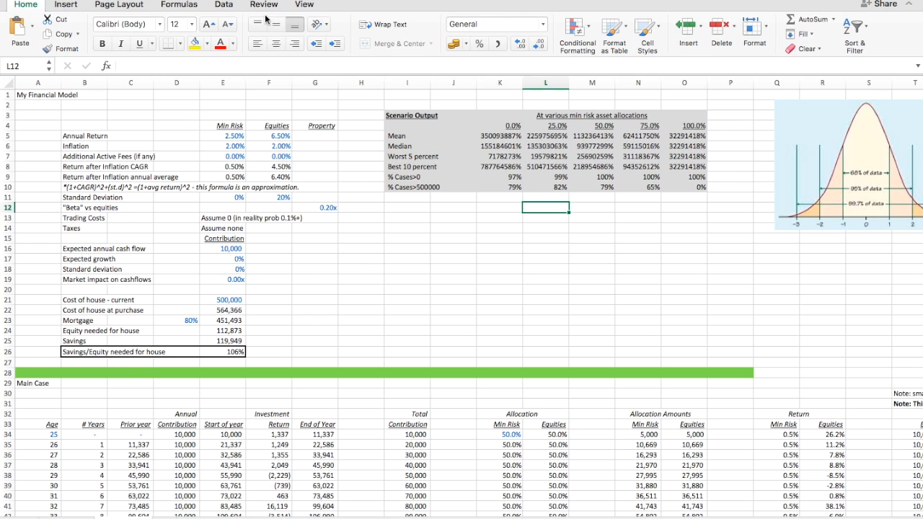
click(179, 5)
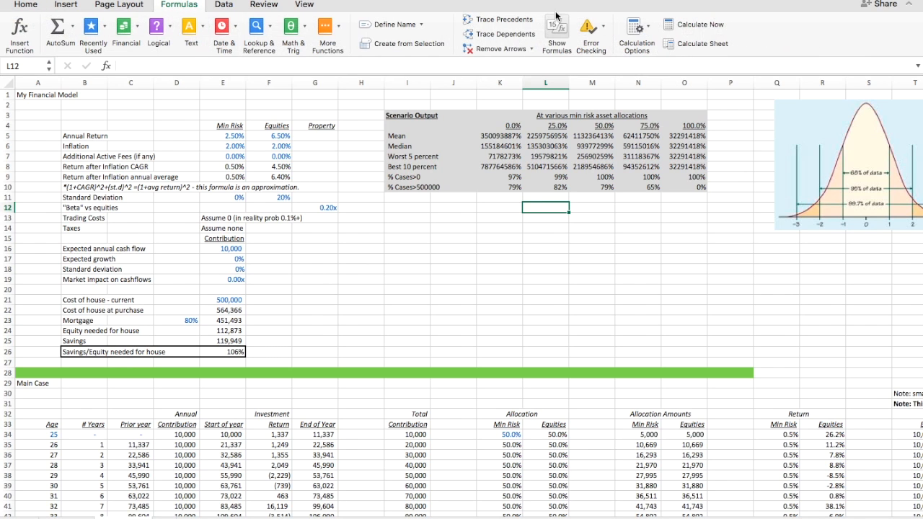
click(695, 24)
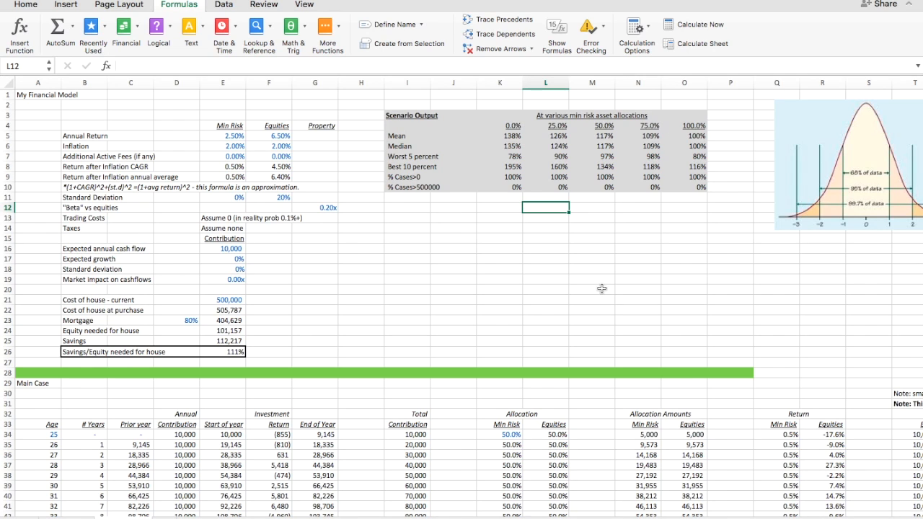
Examine the Scenario Output results for the 50% min risk allocation
key(Up)
key(Up)
key(Up)
key(Up)
key(Up)
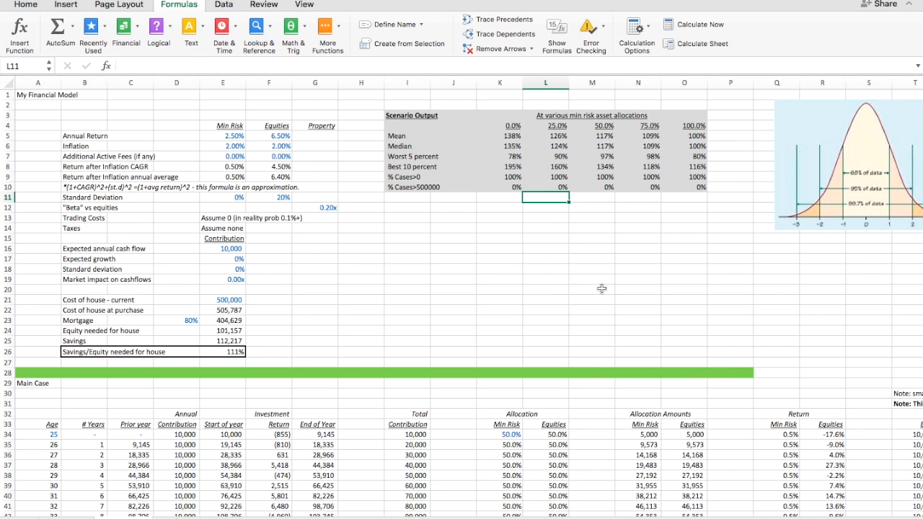
key(Right)
key(Up)
key(Up)
key(Up)
key(shift+Down)
key(shift+Down)
key(shift+Down)
key(shift+Down)
key(shift+Up)
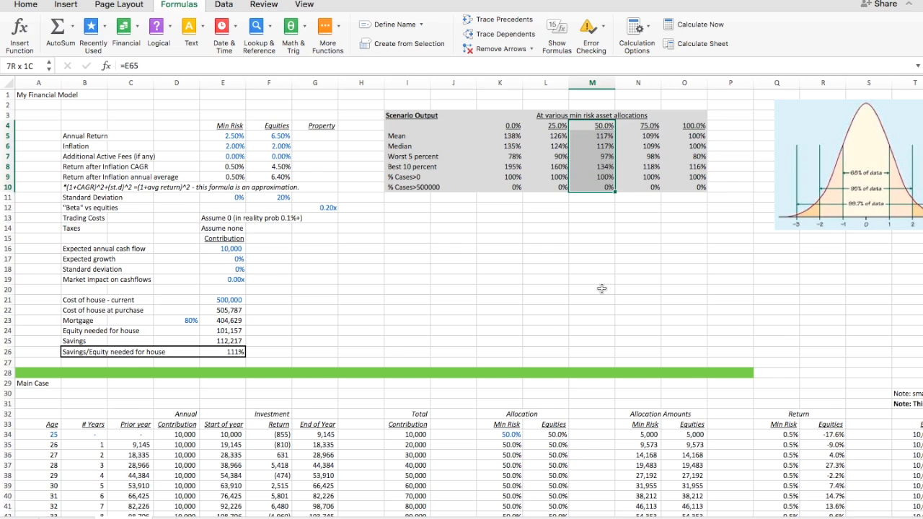
key(Down)
key(Down)
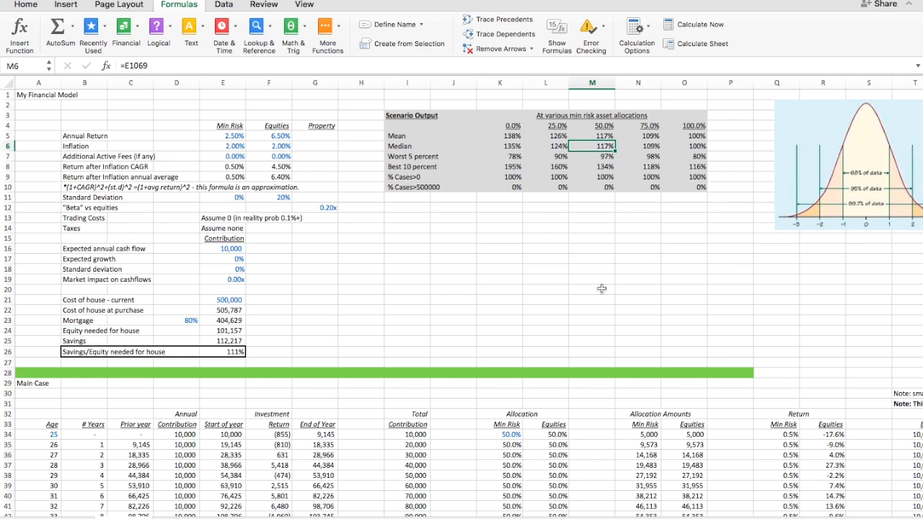
Change the first % Cases threshold in B1074 below the scenario table to >100%
key(Down)
key(Down)
key(Down)
key(Left)
key(Left)
key(Left)
key(Left)
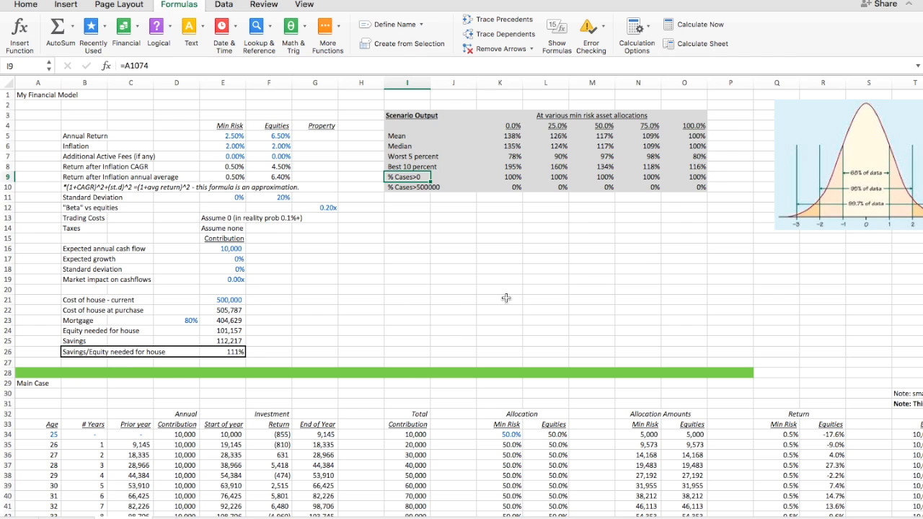
scroll(246, 351, down, 15)
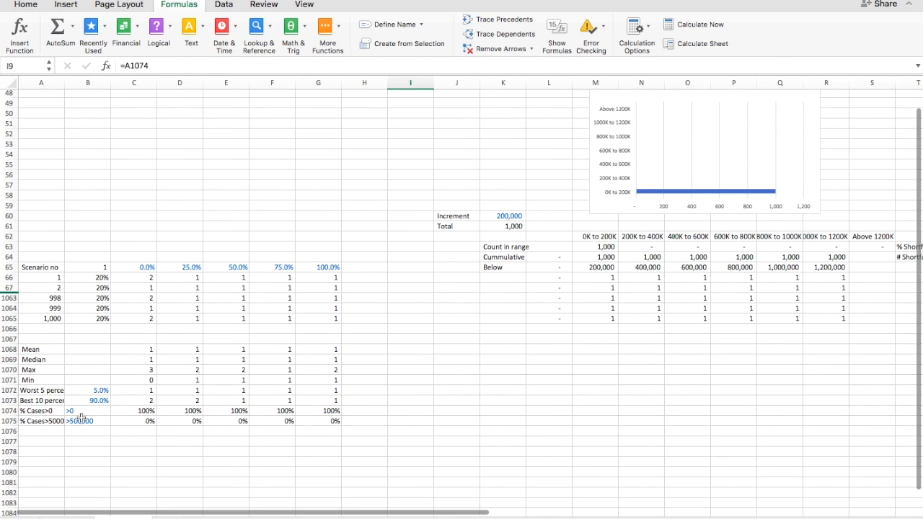
click(81, 411)
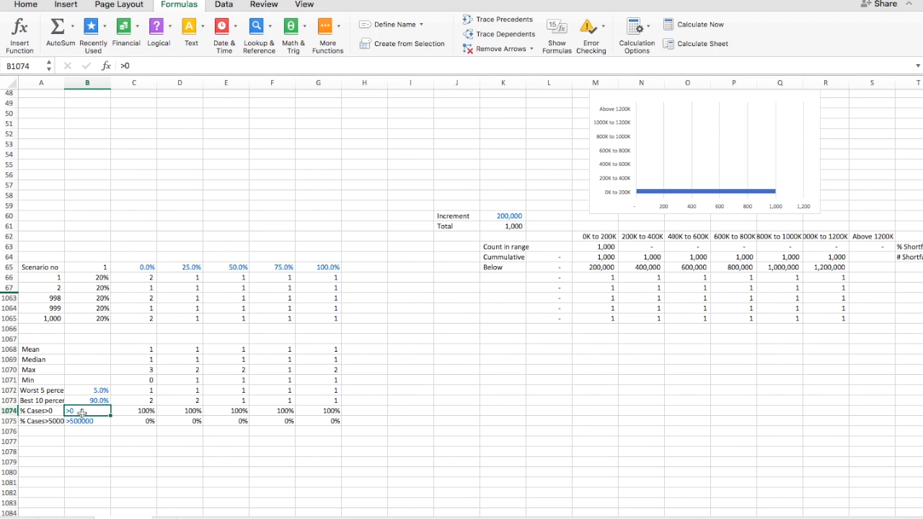
click(151, 66)
key(BackSpace)
text(100%)
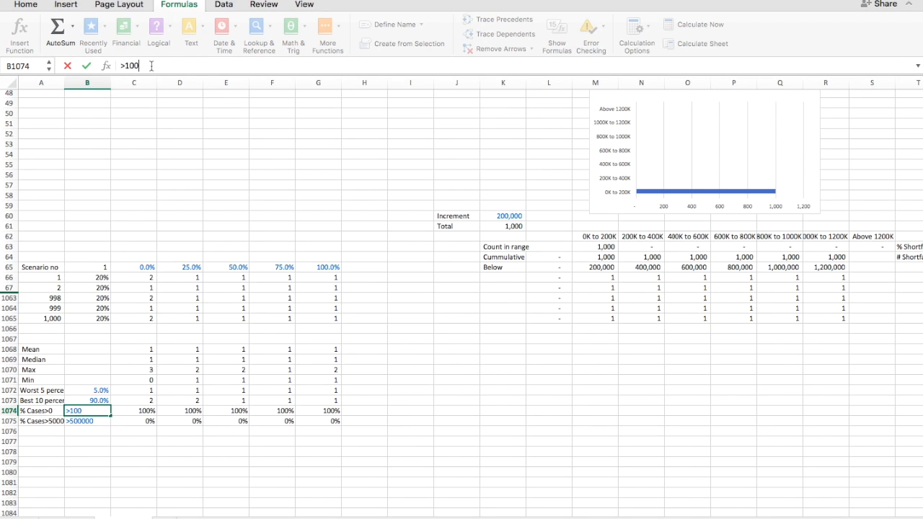
key(Return)
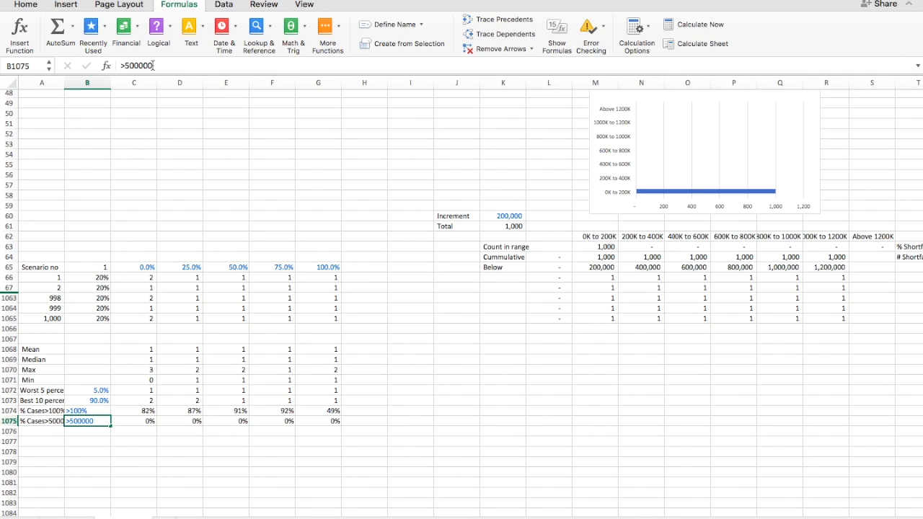
Change the second % Cases threshold in B1075 to >150%
click(152, 66)
key(BackSpace)
key(BackSpace)
key(BackSpace)
key(BackSpace)
key(BackSpace)
key(BackSpace)
text(150%)
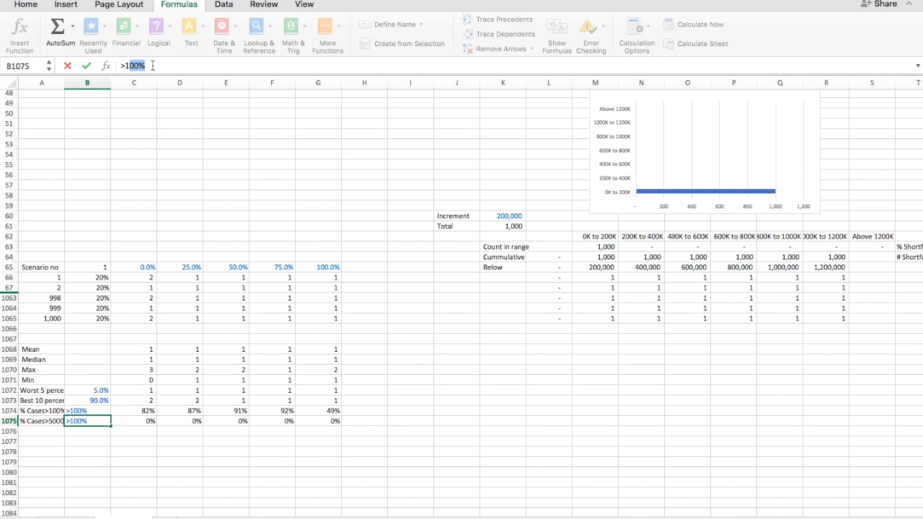
key(Return)
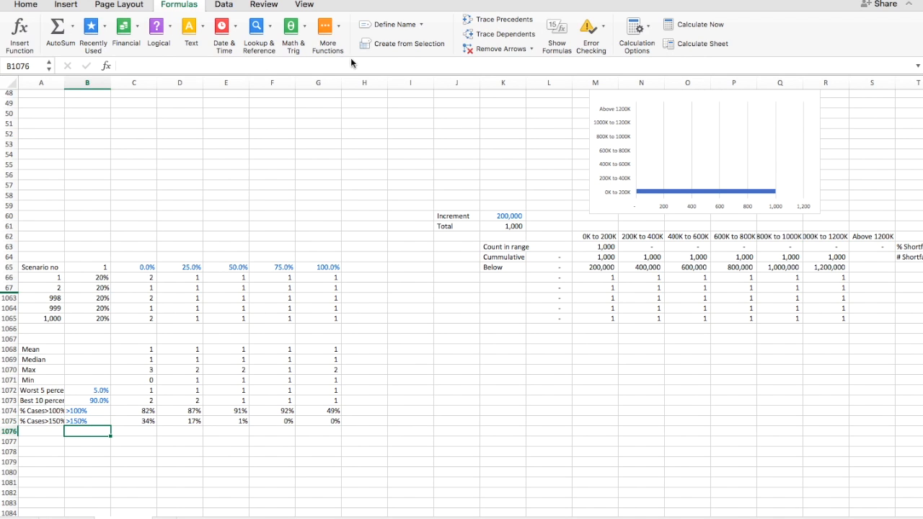
Examine the % Cases>100% row across the min risk allocations and the annual cash flow assumptions in B16:E19
scroll(410, 204, up, 20)
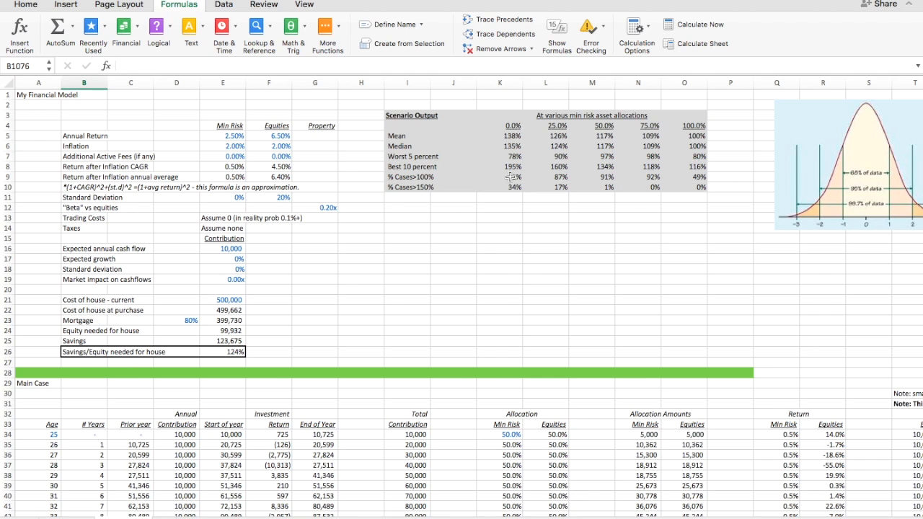
click(409, 176)
drag(409, 177, 678, 174)
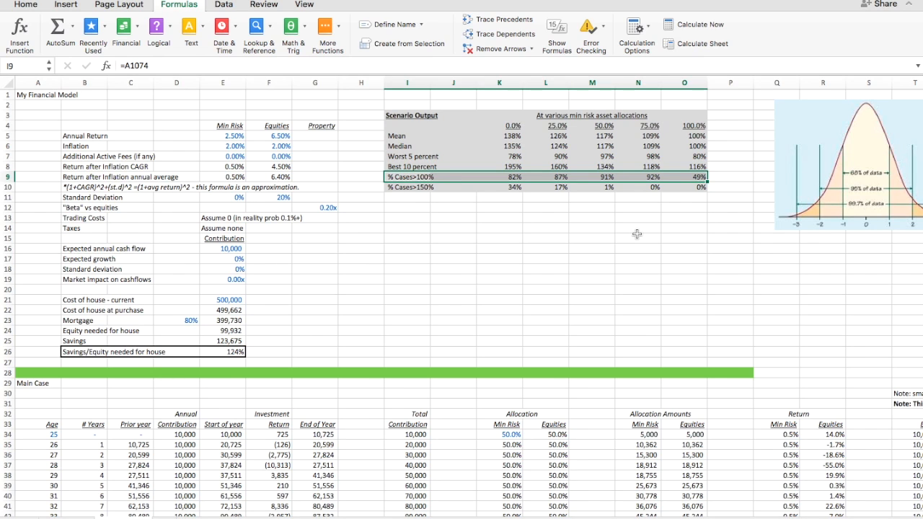
click(597, 206)
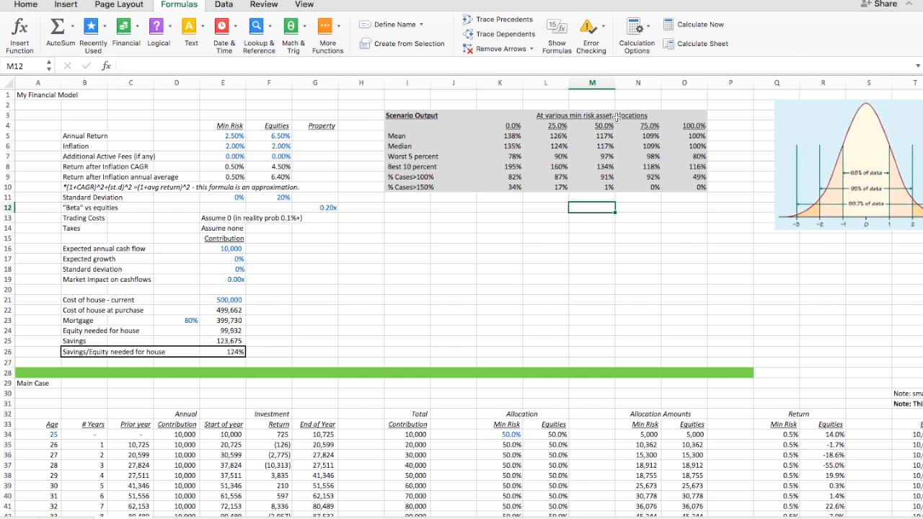
click(601, 178)
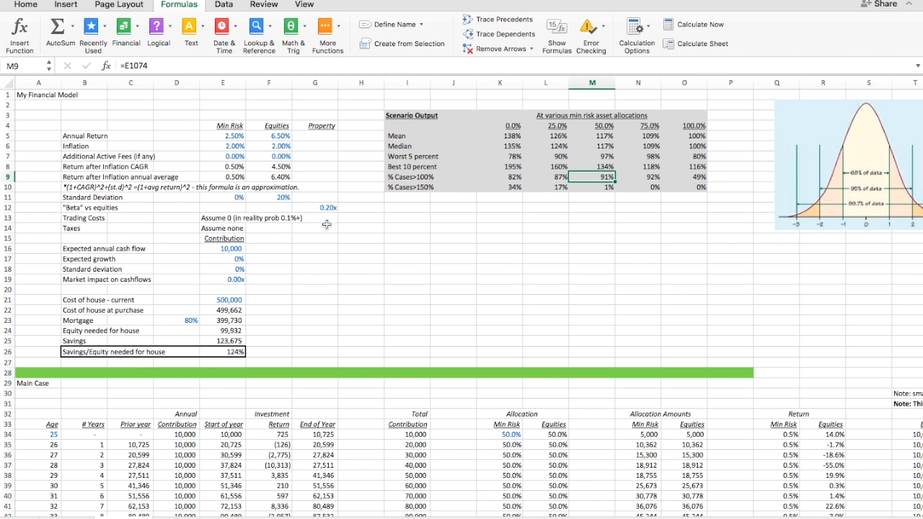
drag(81, 248, 218, 282)
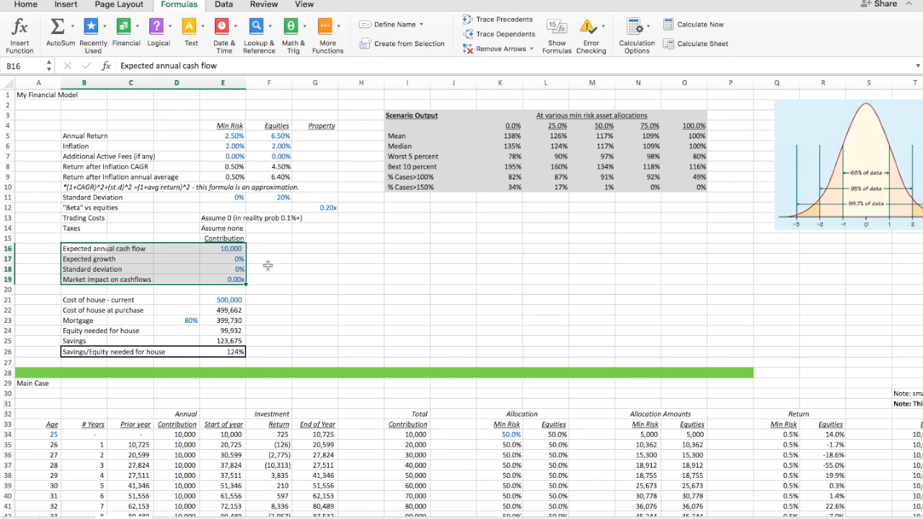
click(94, 259)
click(226, 249)
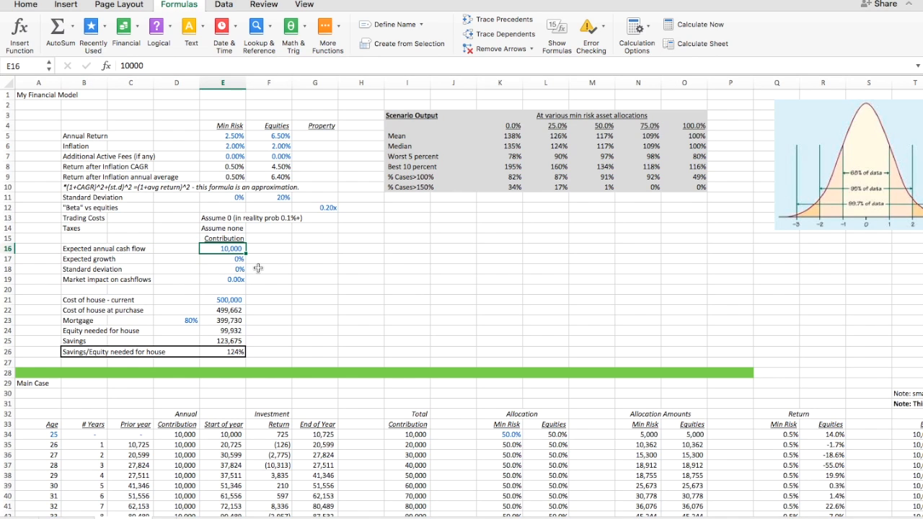
Examine the growth, standard deviation and market impact assumptions in E17:E19 and the house cost figures in E21:E22
click(234, 262)
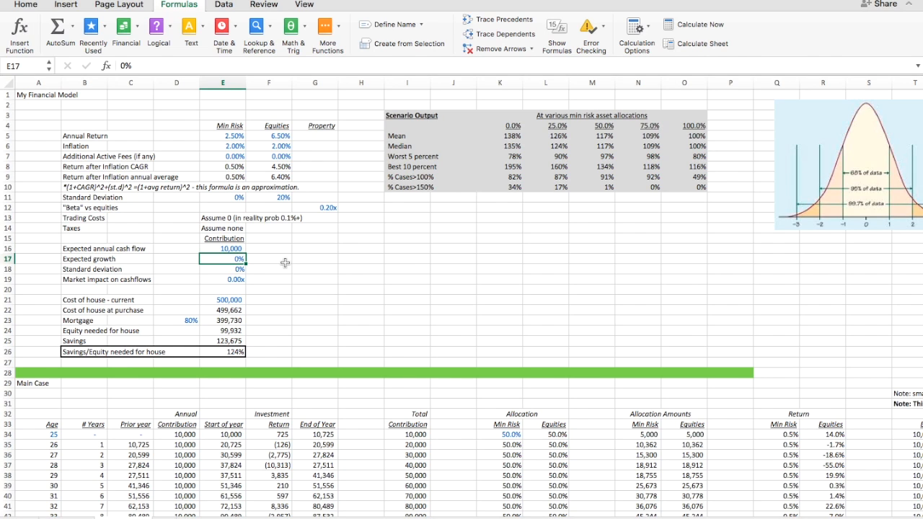
drag(84, 274, 220, 285)
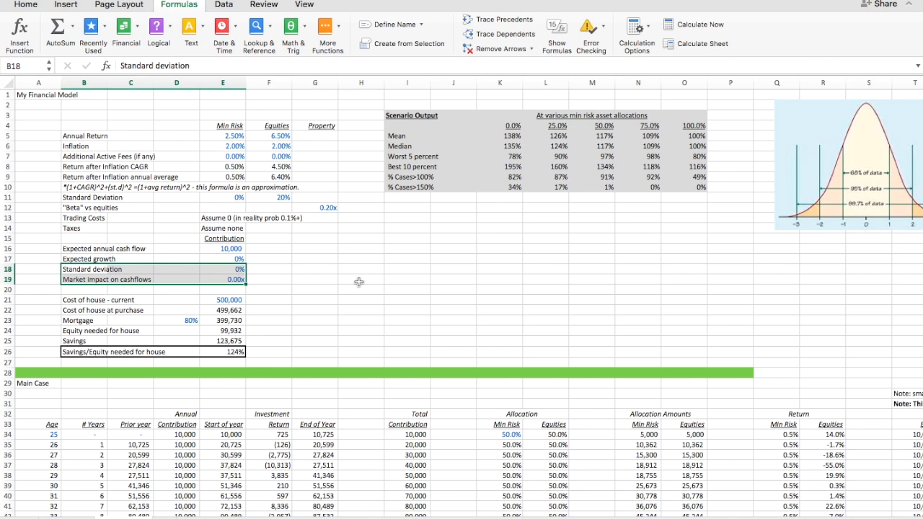
click(273, 271)
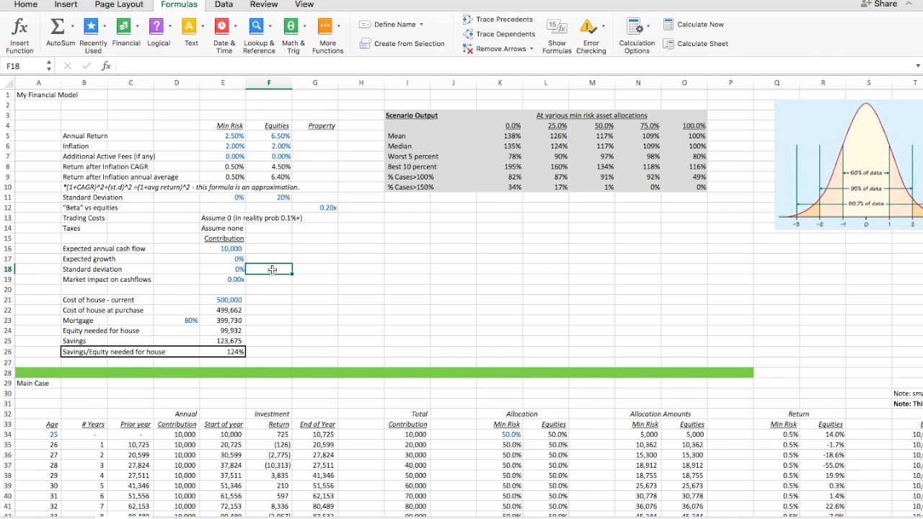
click(227, 268)
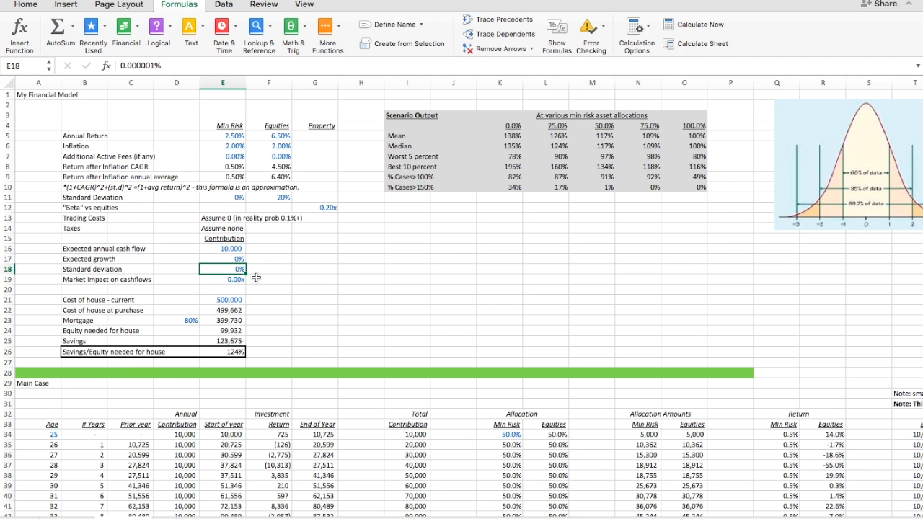
click(223, 280)
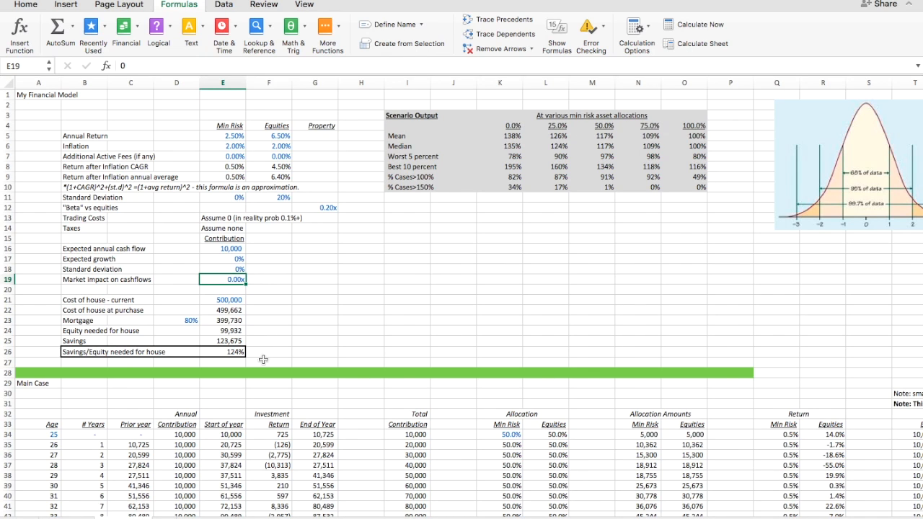
click(265, 353)
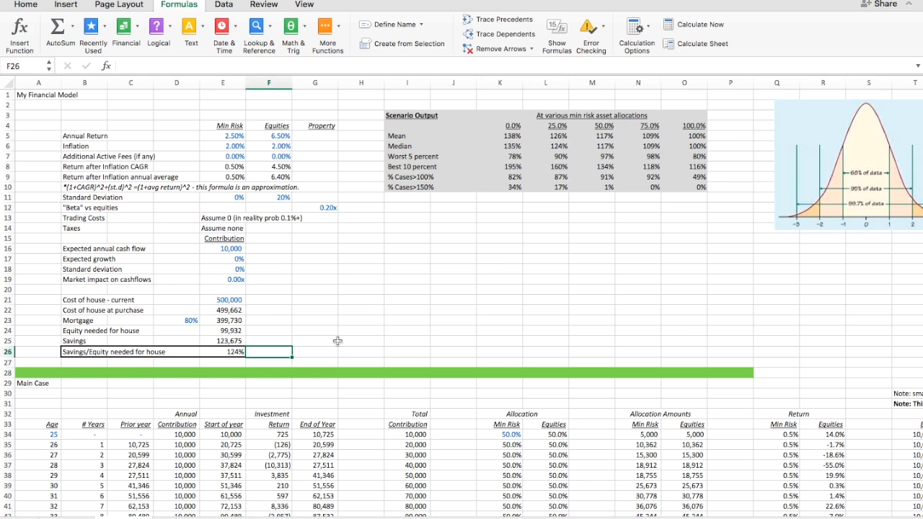
click(307, 328)
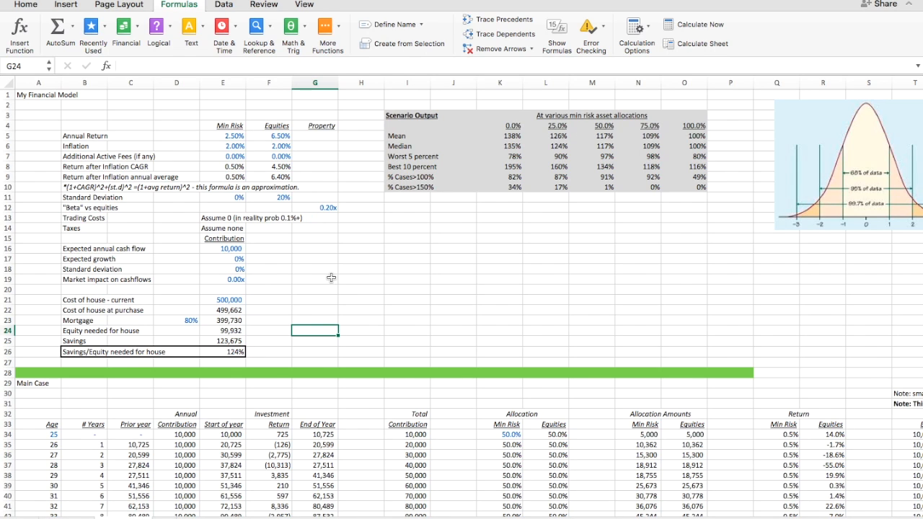
click(235, 300)
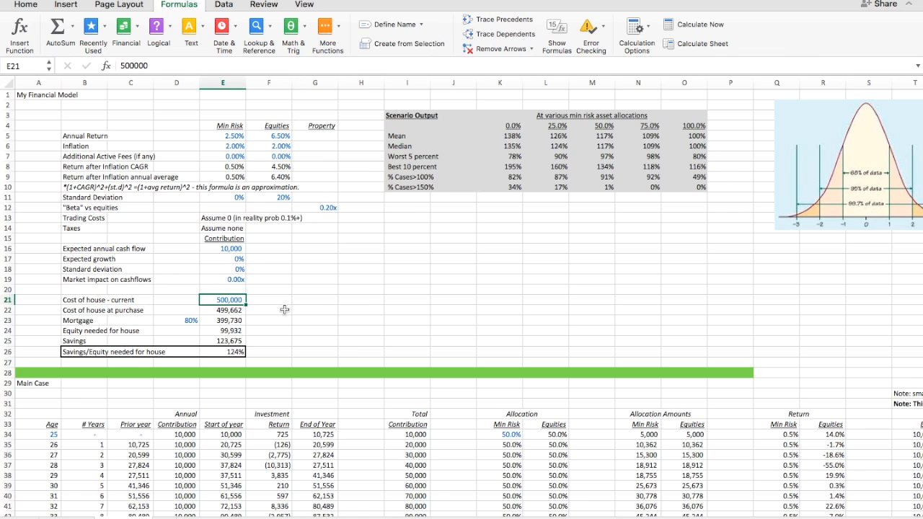
click(224, 311)
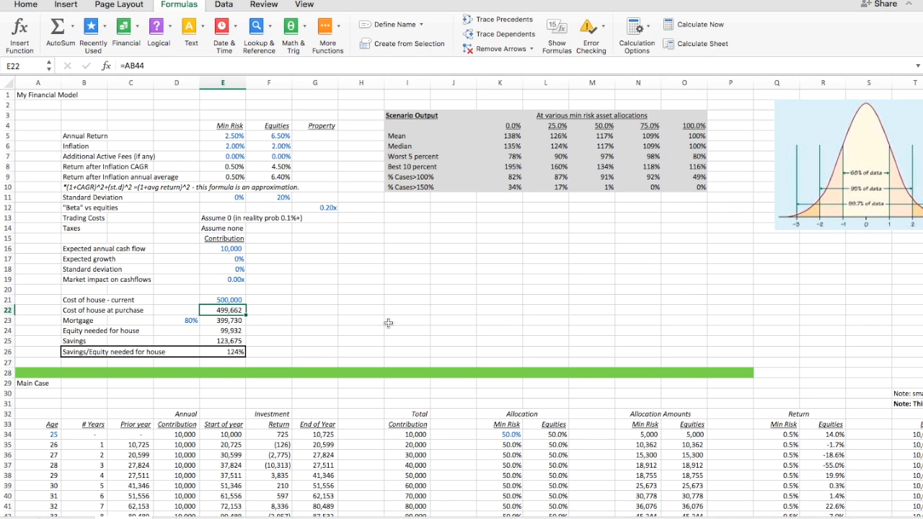
Copy the equities active fees cell F7 into G9 and set the Property return after inflation annual average to 1%
click(321, 210)
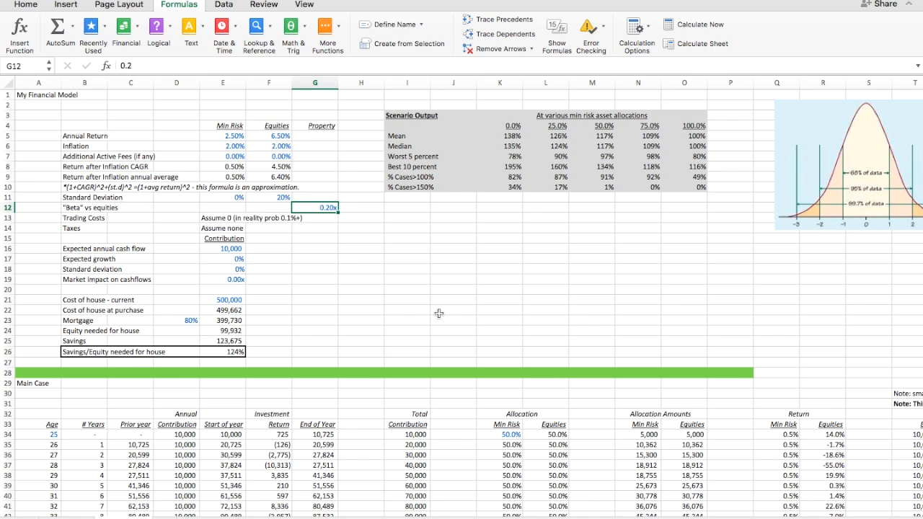
key(Up)
key(Up)
key(Up)
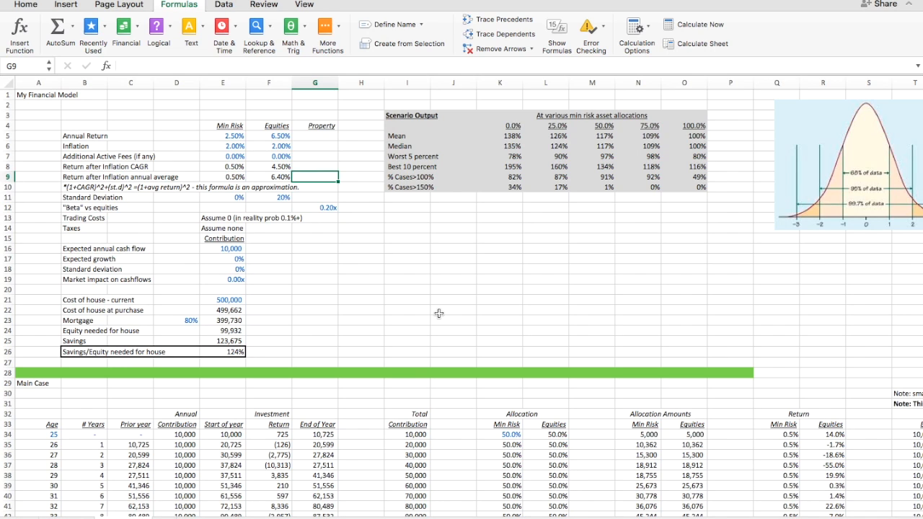
key(Left)
key(Up)
key(Up)
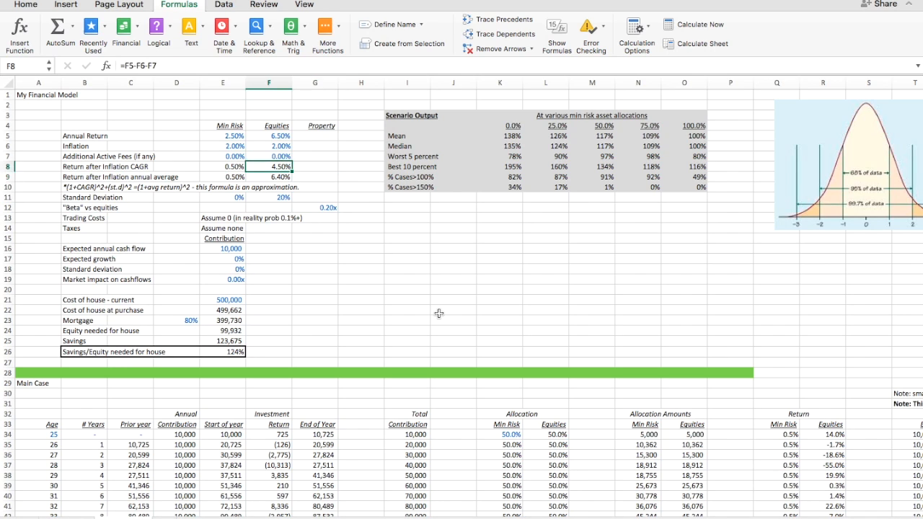
key(super+c)
key(Right)
key(Down)
key(Down)
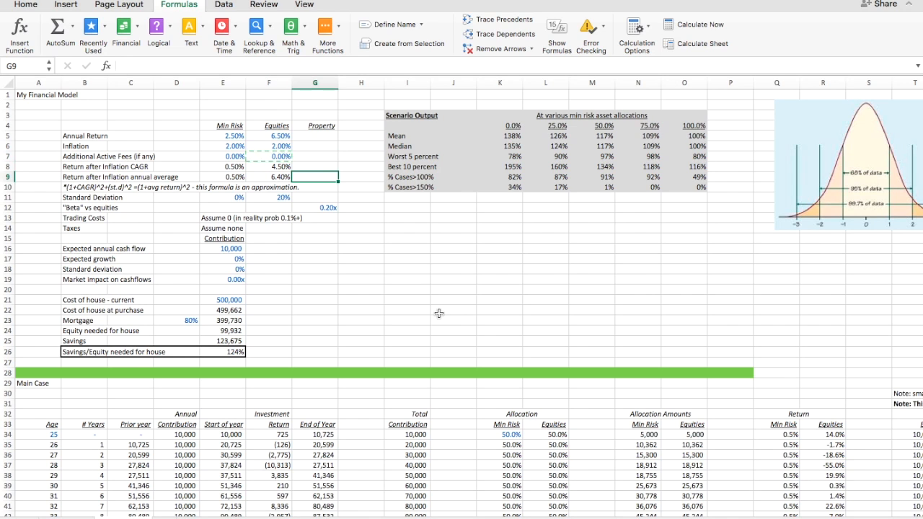
key(Return)
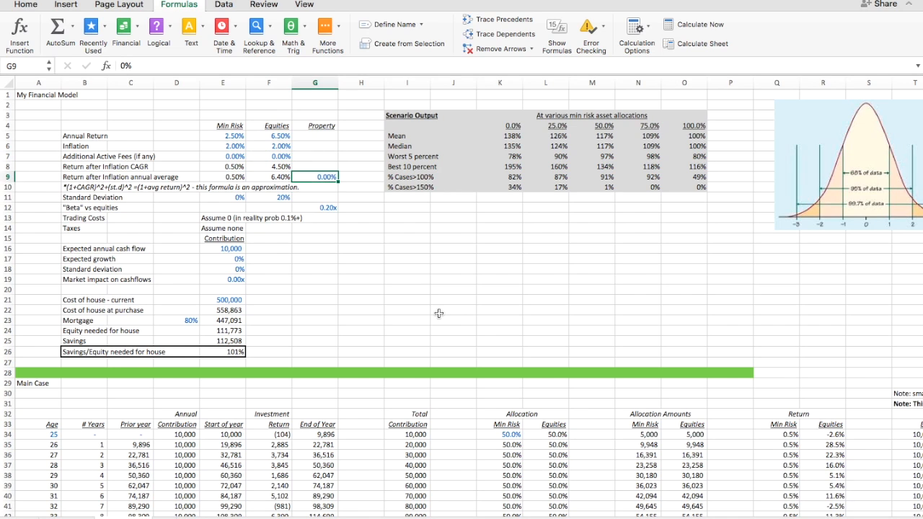
text(1)
key(Return)
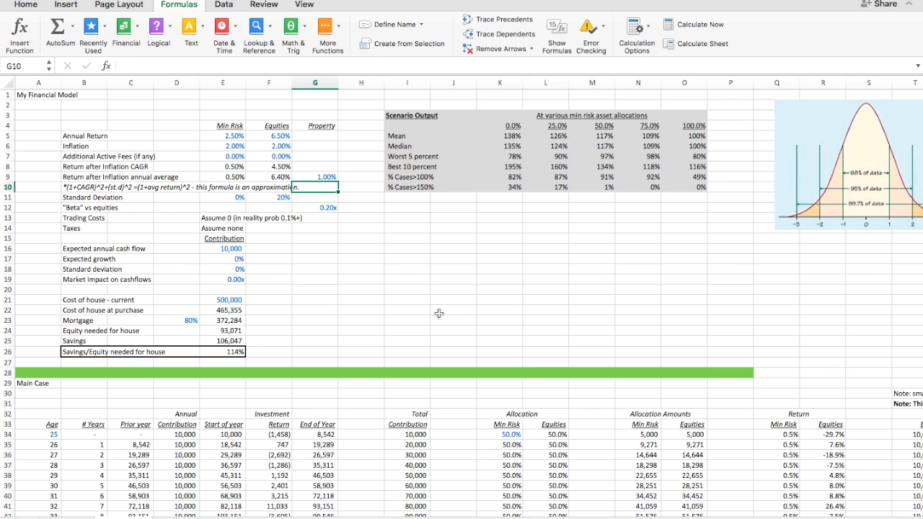
Replace the equity beta term in the first End of year property value formula with G9, giving =AA34*(1+G9) in AB34
scroll(655, 336, down, 5)
scroll(655, 336, right, 5)
scroll(656, 336, right, 8)
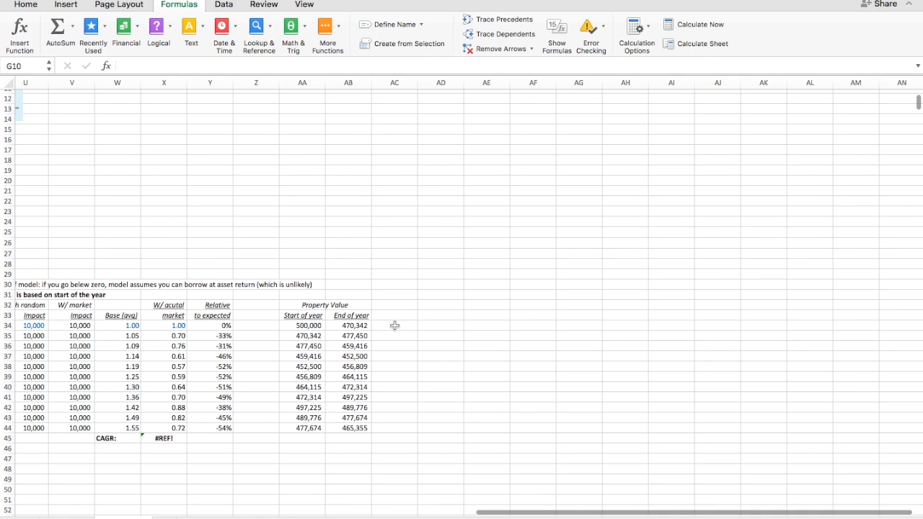
click(357, 326)
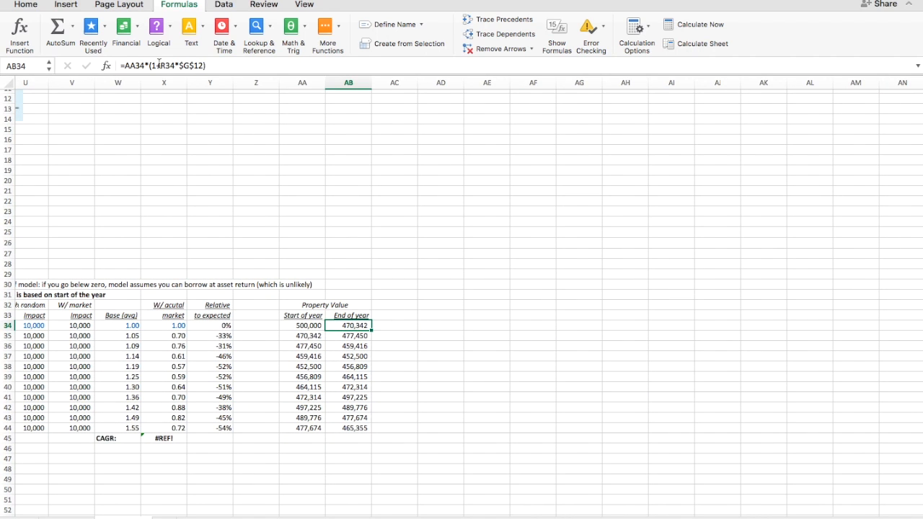
drag(159, 65, 204, 65)
scroll(94, 208, left, 10)
scroll(94, 208, up, 4)
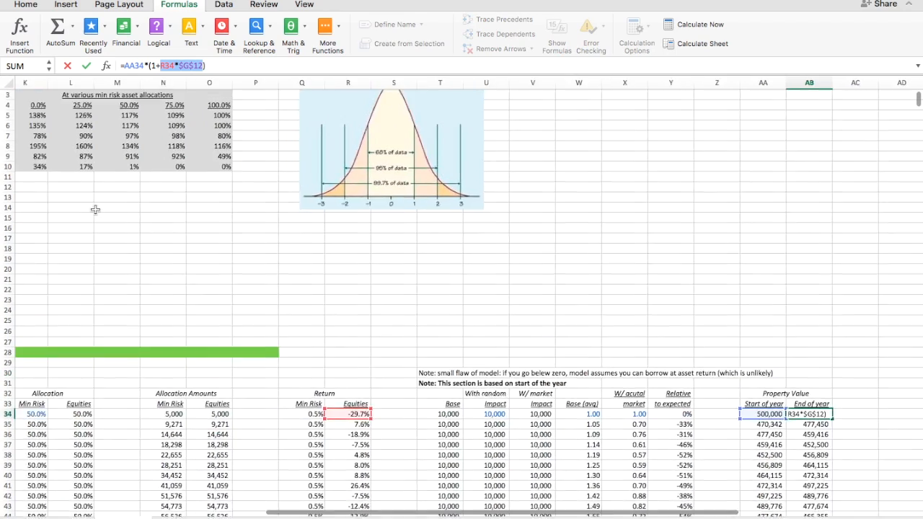
scroll(94, 208, left, 5)
scroll(95, 209, up, 1)
click(323, 177)
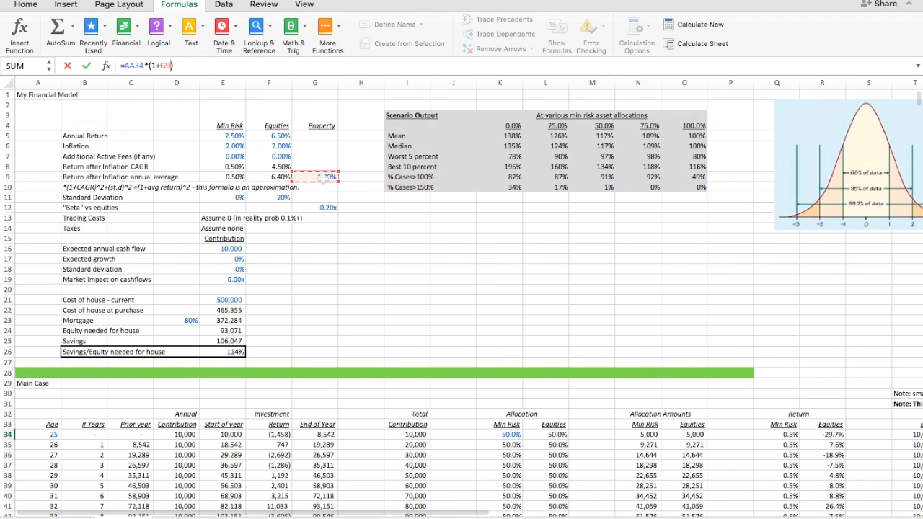
key(Left)
key(Right)
key(Return)
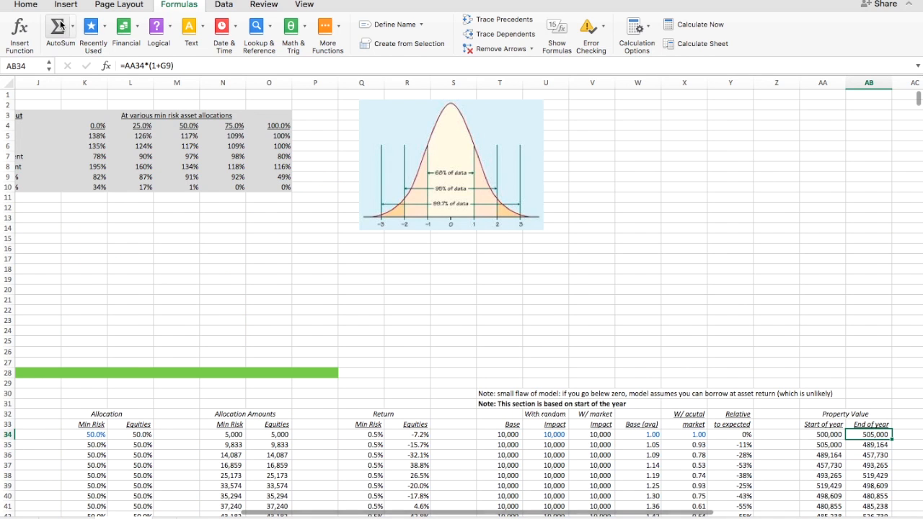
Lock the row of the G9 reference in AB34 and copy the formula down the Property Value End of year column to AB44
click(166, 66)
text($)
key(Return)
key(Up)
key(super+c)
key(shift+super+Down)
key(super+v)
key(Up)
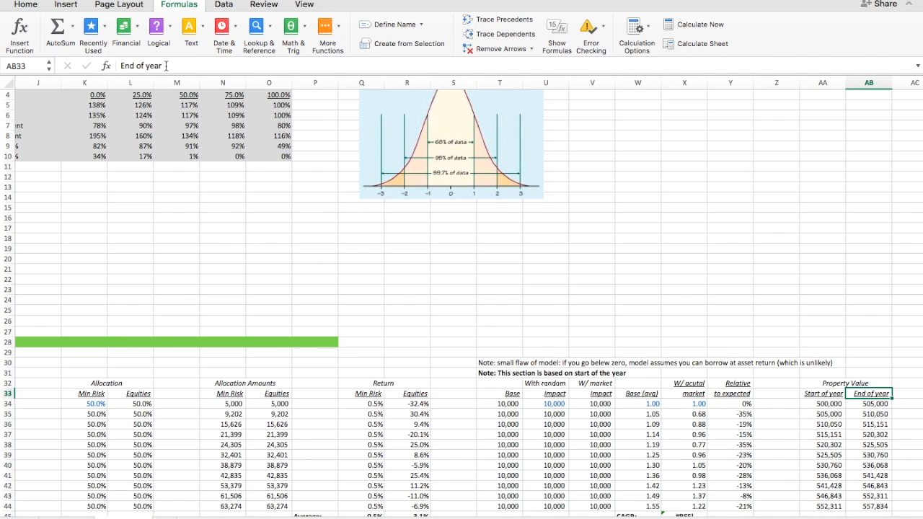
Try a 2% Property return after inflation in G9 and check the Cost of house at purchase in E22
scroll(109, 254, left, 10)
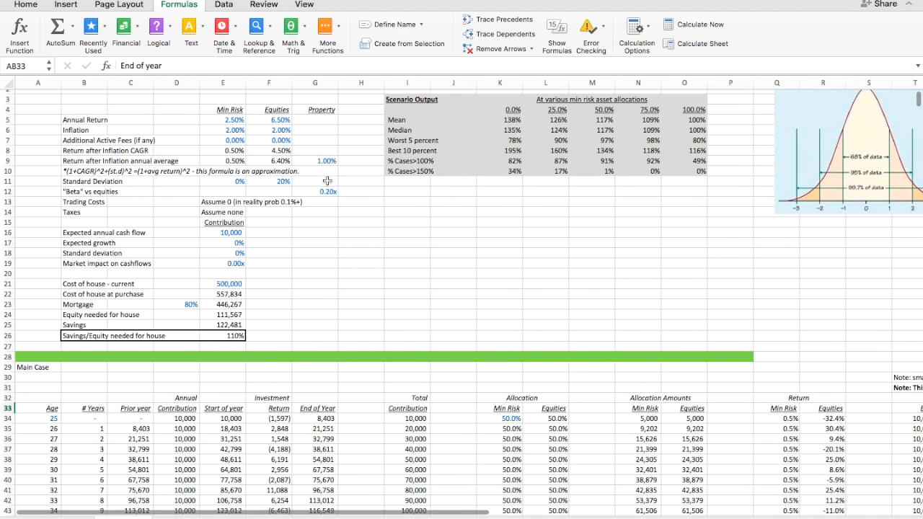
click(322, 160)
text(2)
key(Return)
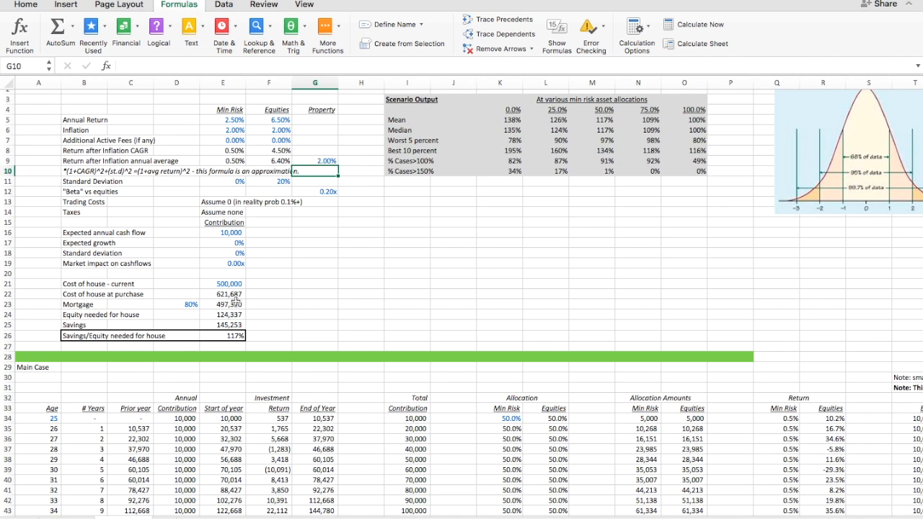
click(232, 296)
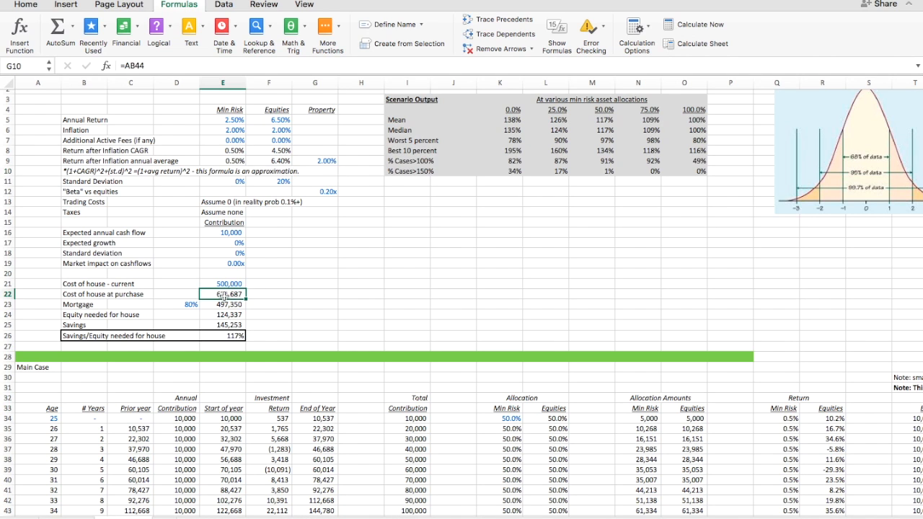
Set the Property return after inflation in G9 to 1%, check the beta vs equities and recalculate the scenarios
click(320, 160)
text(1)
key(Return)
key(Up)
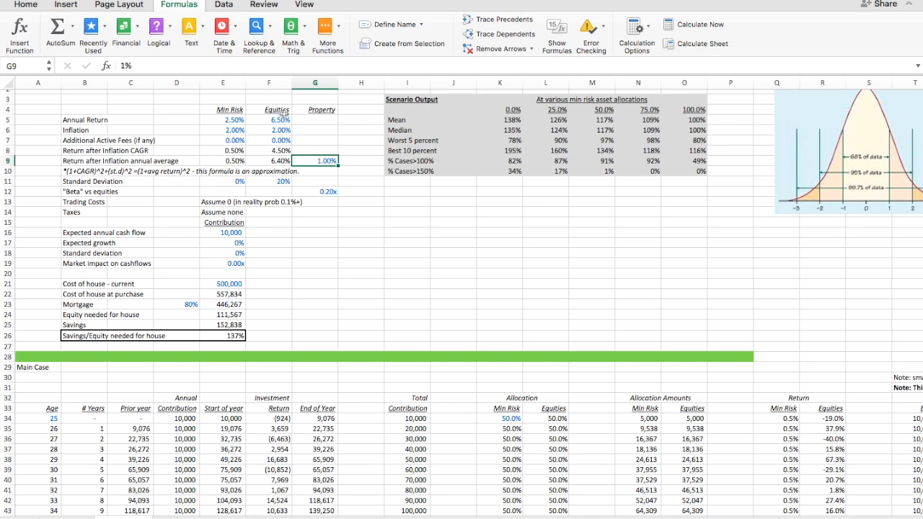
click(327, 191)
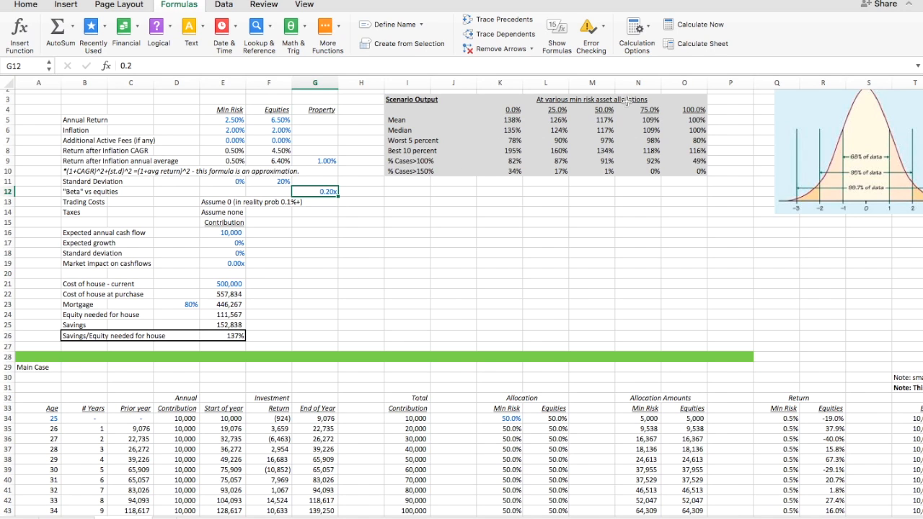
click(699, 25)
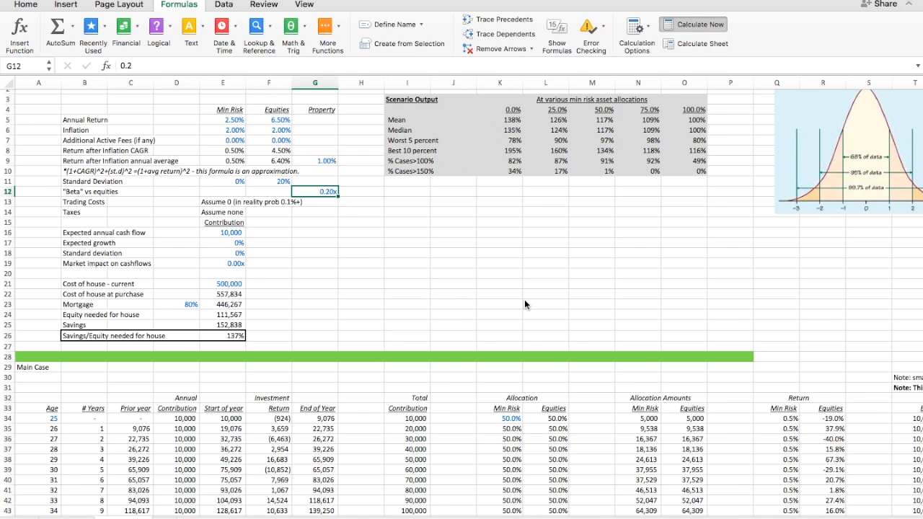
Compare the % Cases>100% results across the min risk allocations and recalculate the simulation for a fresh sample
click(216, 232)
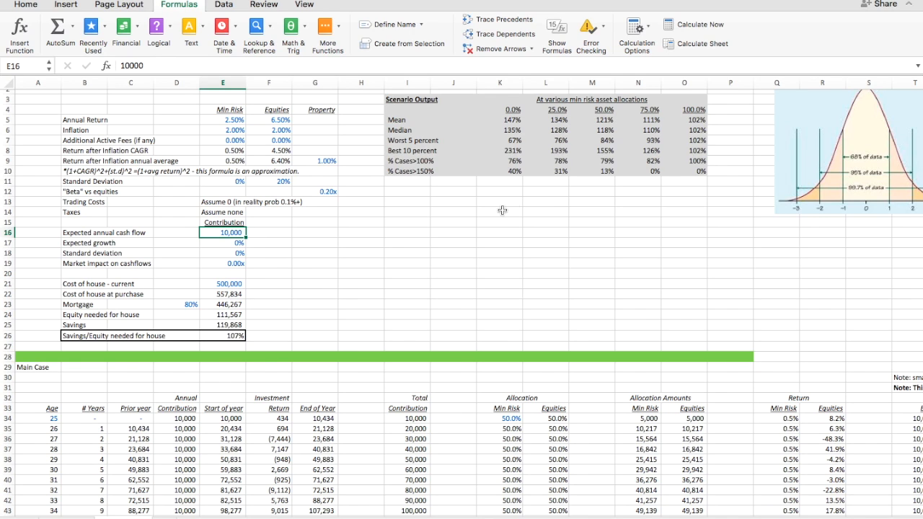
click(596, 163)
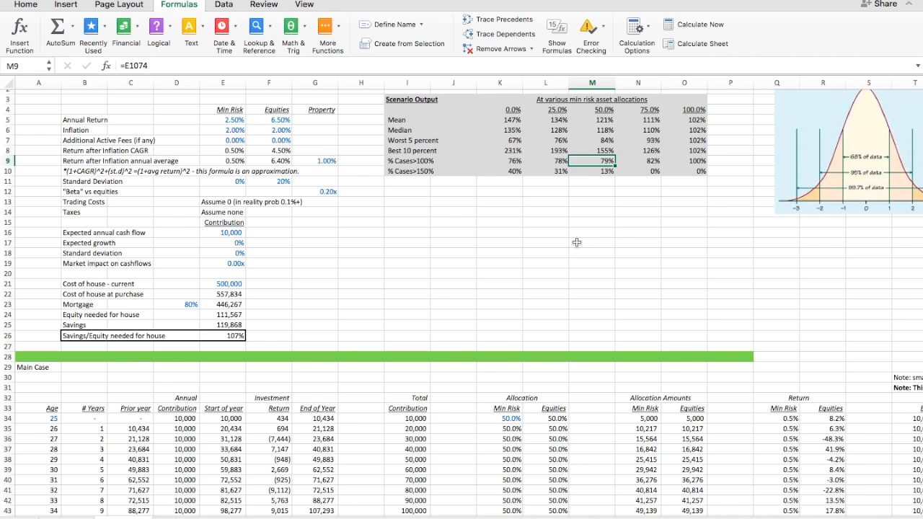
key(Left)
key(Left)
key(Right)
key(Right)
key(Right)
key(Left)
click(694, 24)
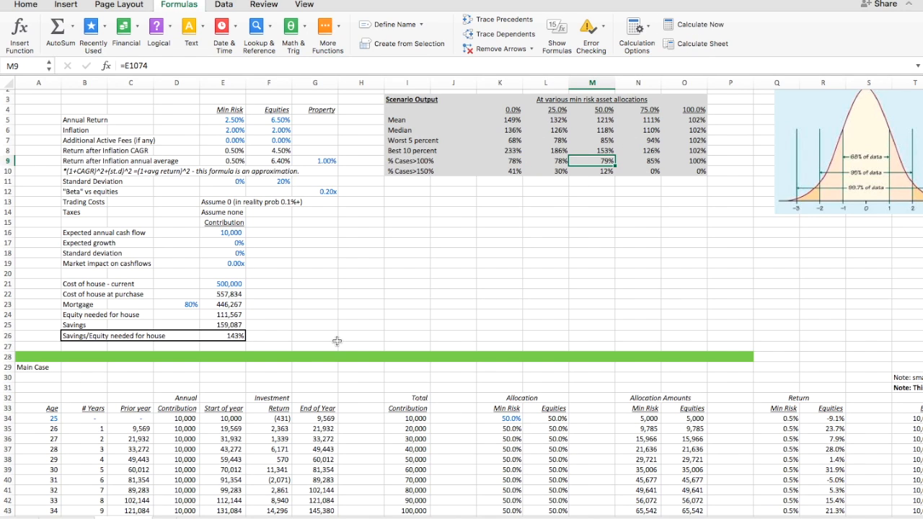
Set the Expected annual cash flow in E16 to 15,000 and recalculate the scenario output
click(234, 233)
text(15000)
key(Return)
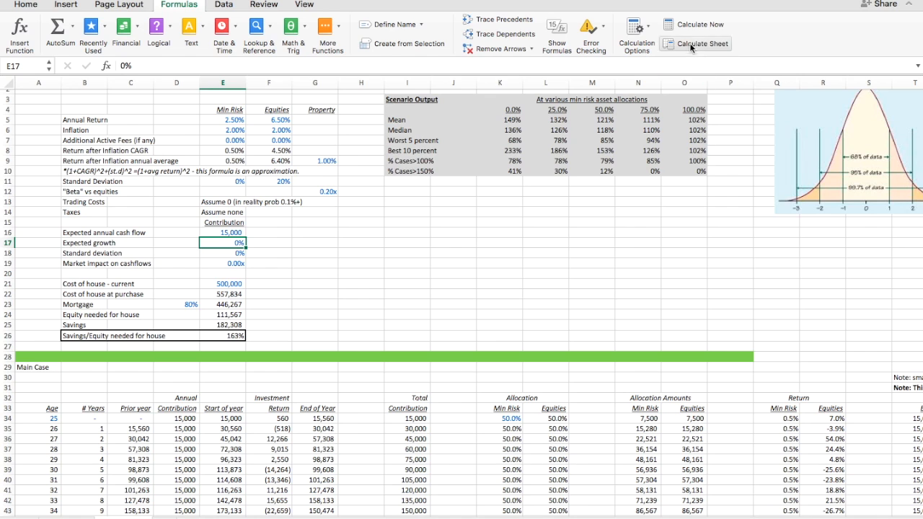
click(698, 26)
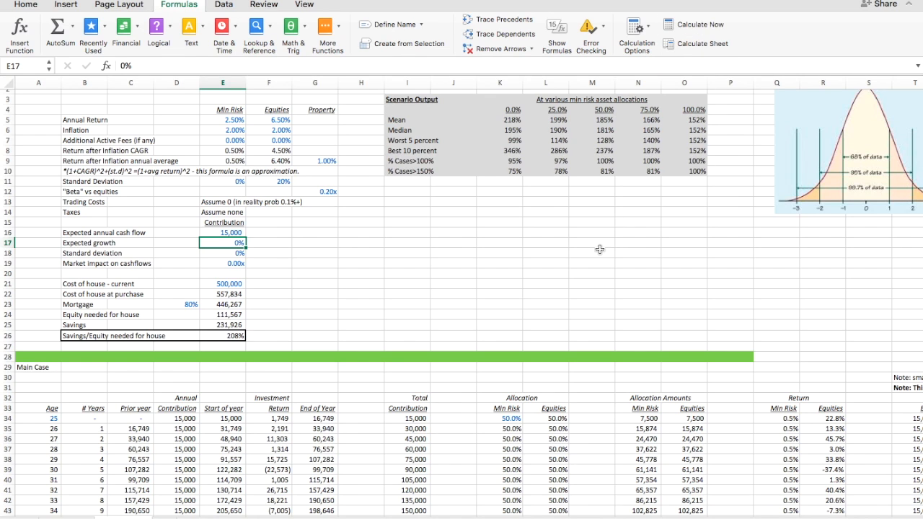
Examine the % Cases>100% results at 50% and 0% min risk and the Median at 0% min risk
click(600, 161)
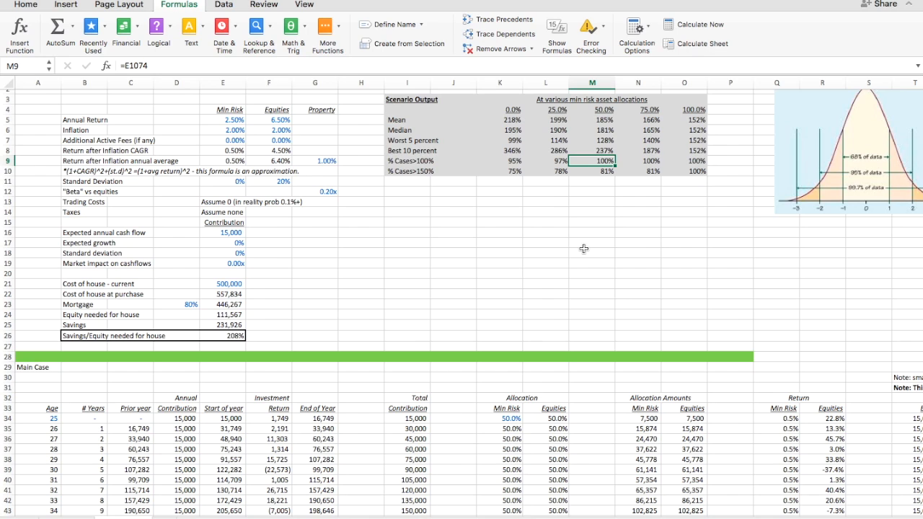
click(510, 161)
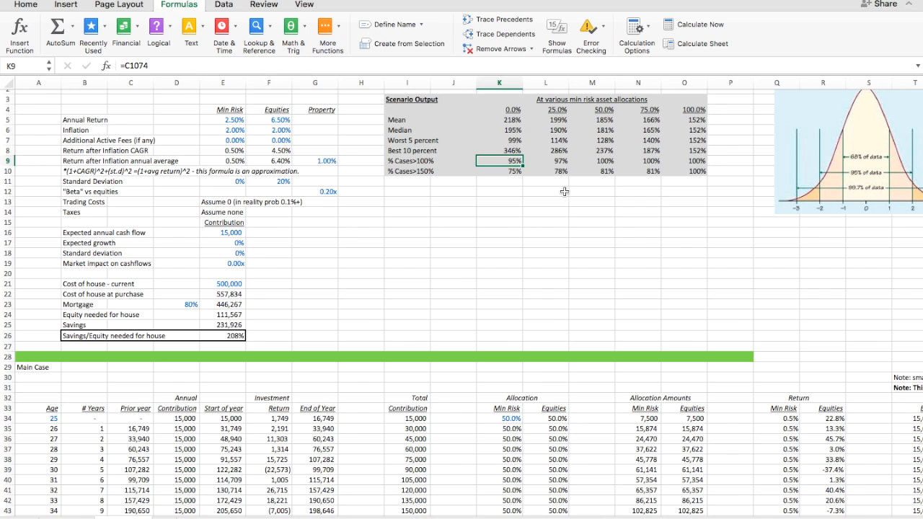
click(515, 131)
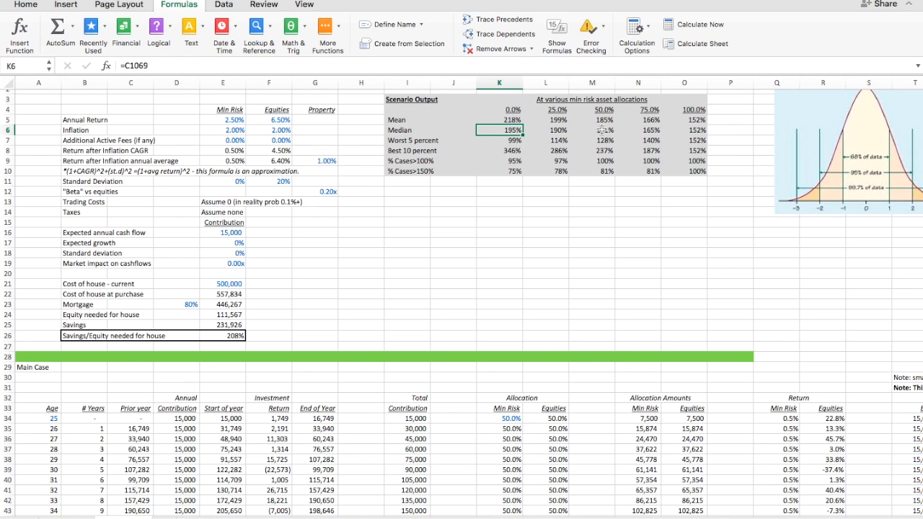
Check the % Cases>100% result at 0% min risk against the Equities return, inflation and fee assumptions in F5:F8
click(514, 162)
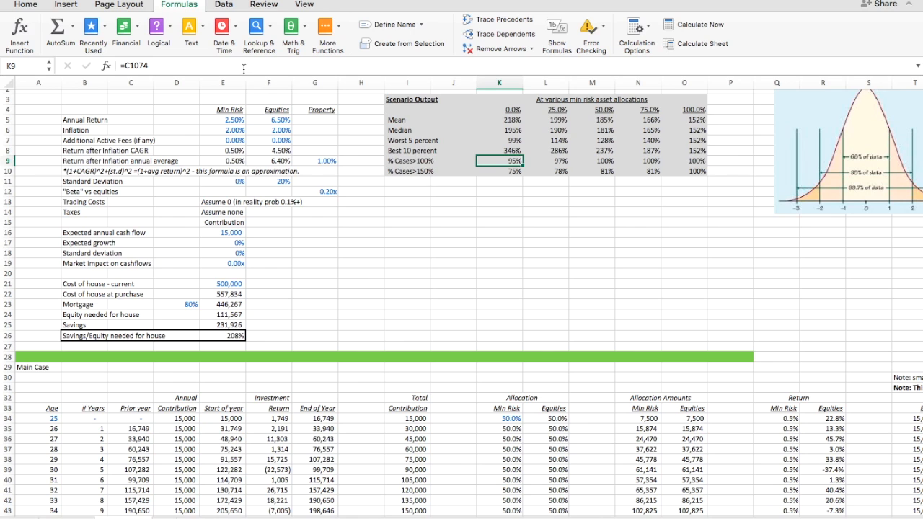
click(285, 118)
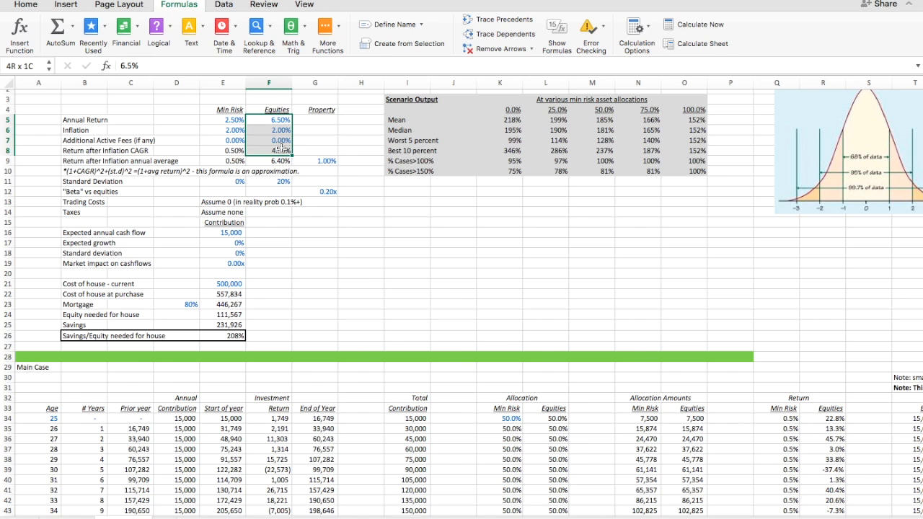
click(559, 278)
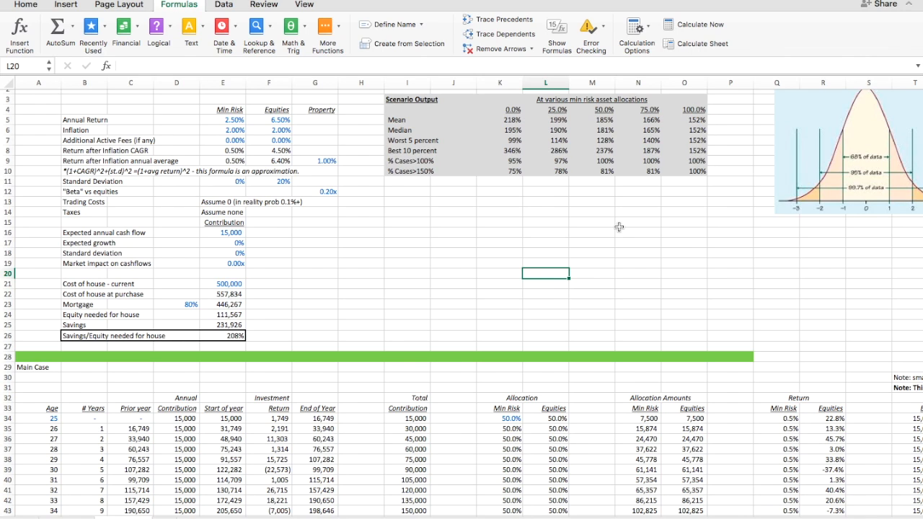
Review the Scenario Output results from Mean to % Cases>150% across all allocations, focusing on the 100% min risk column
drag(407, 119, 686, 173)
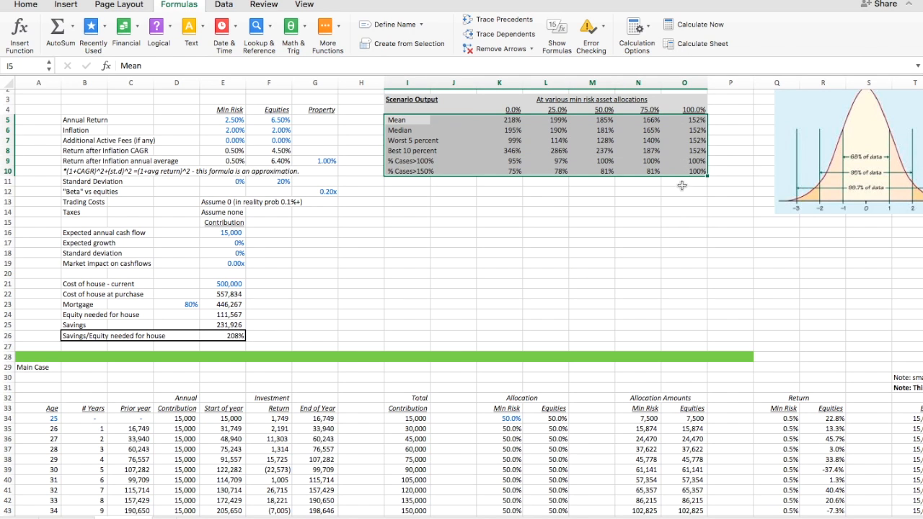
click(682, 189)
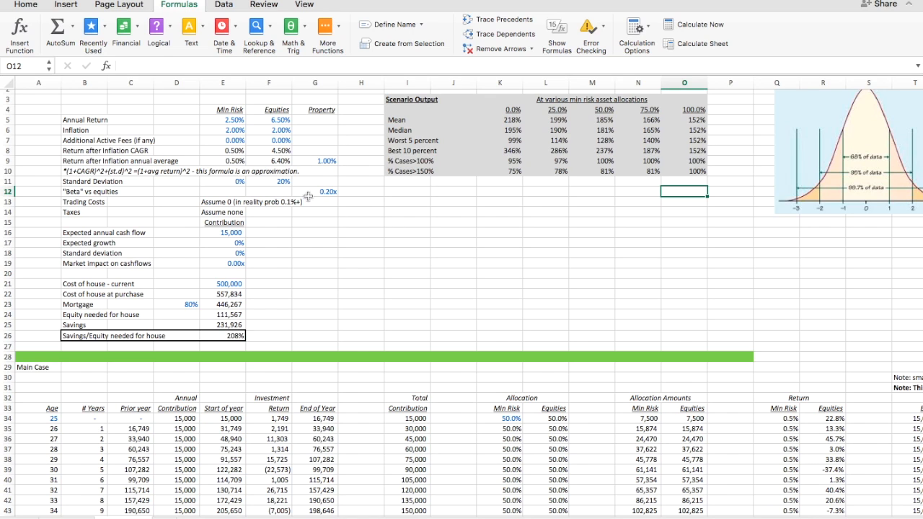
drag(687, 110, 691, 171)
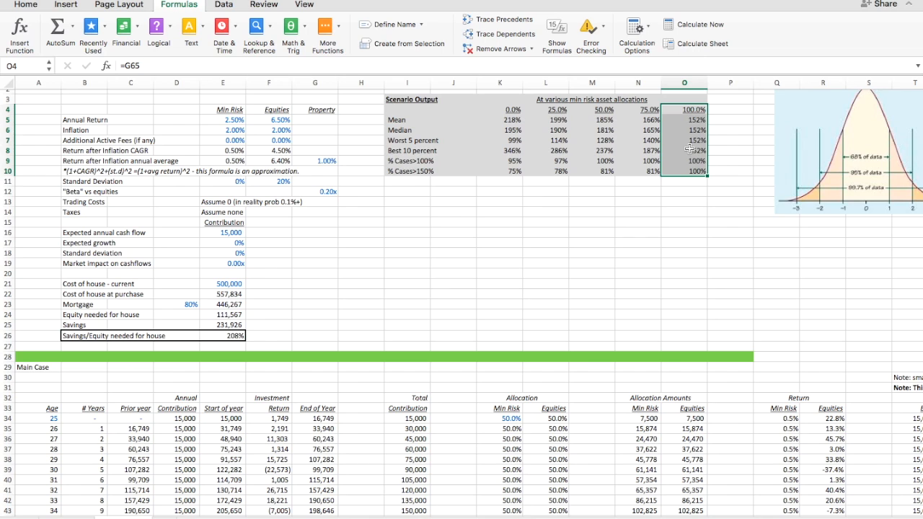
click(698, 195)
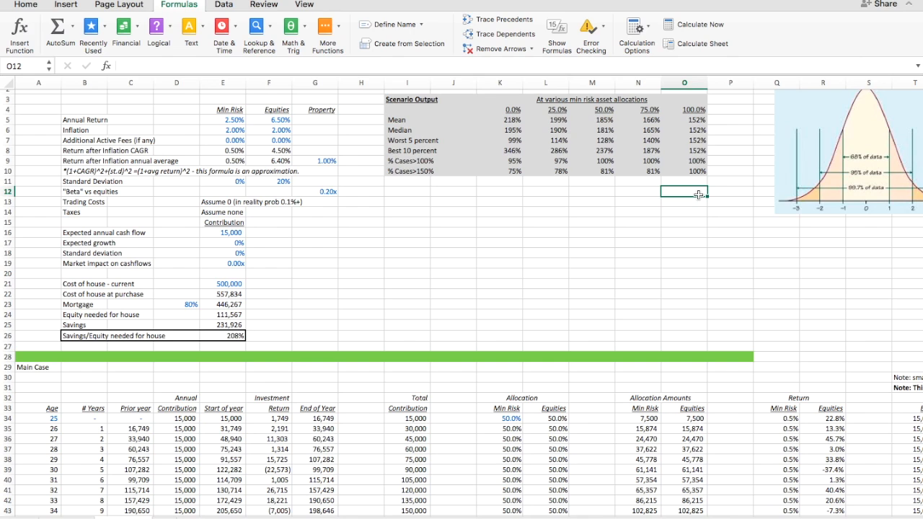
click(391, 211)
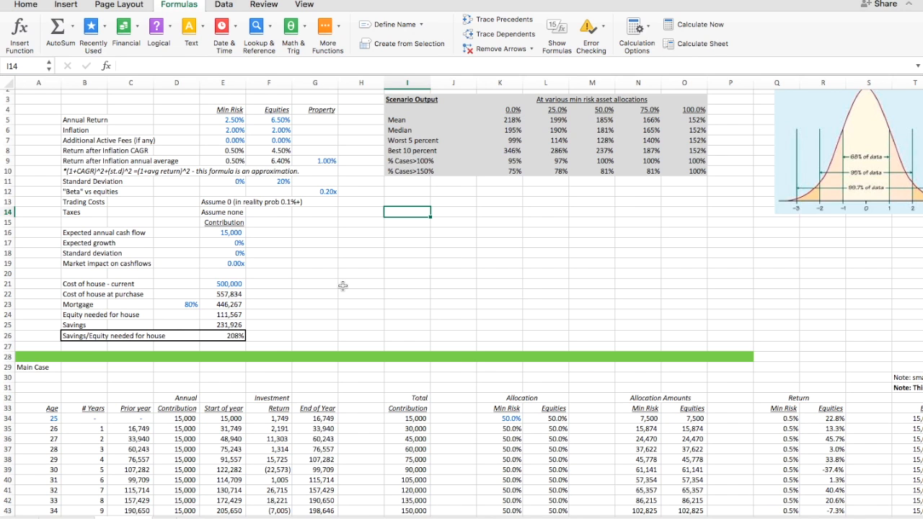
Review the contribution assumptions for expected growth, standard deviation and market impact on cashflows in rows 17 to 19
scroll(343, 286, up, 1)
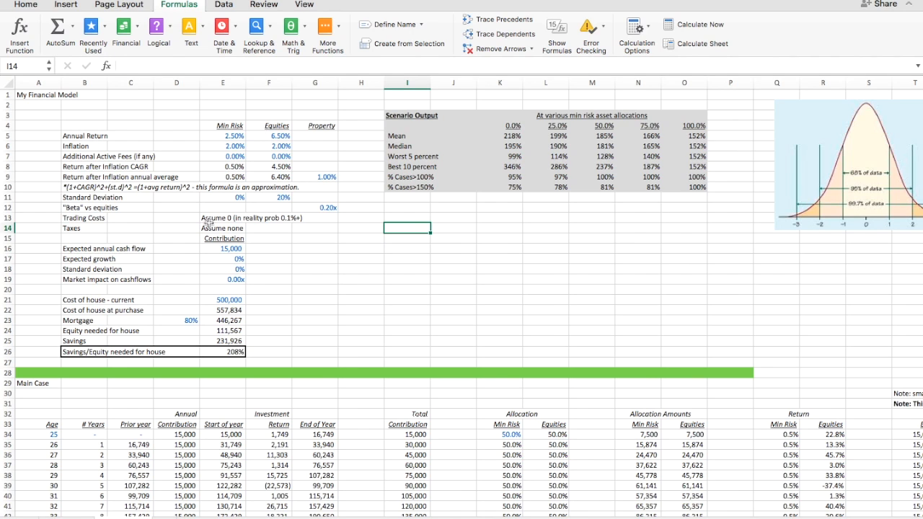
click(319, 249)
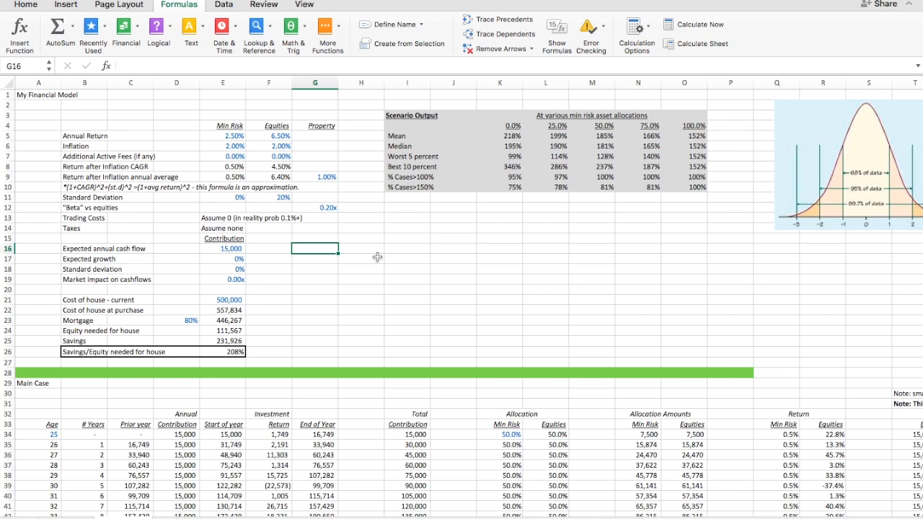
click(78, 258)
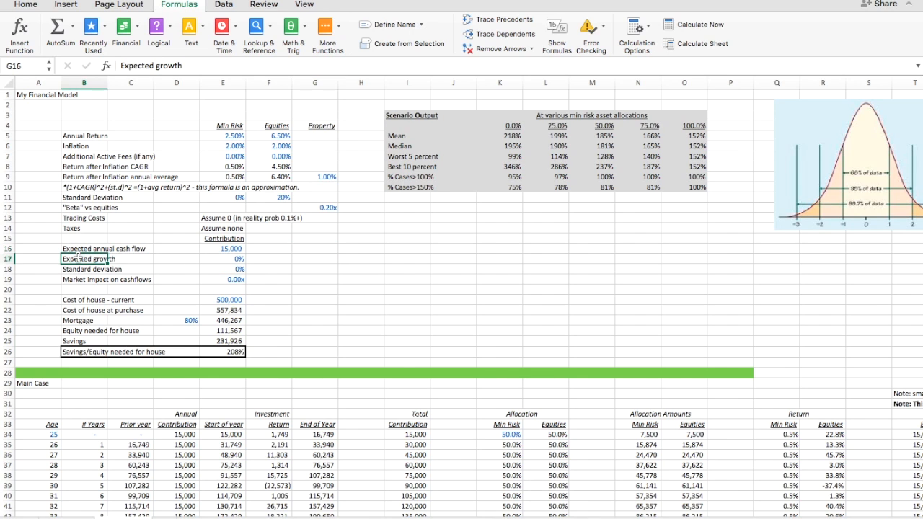
drag(77, 258, 226, 283)
click(320, 263)
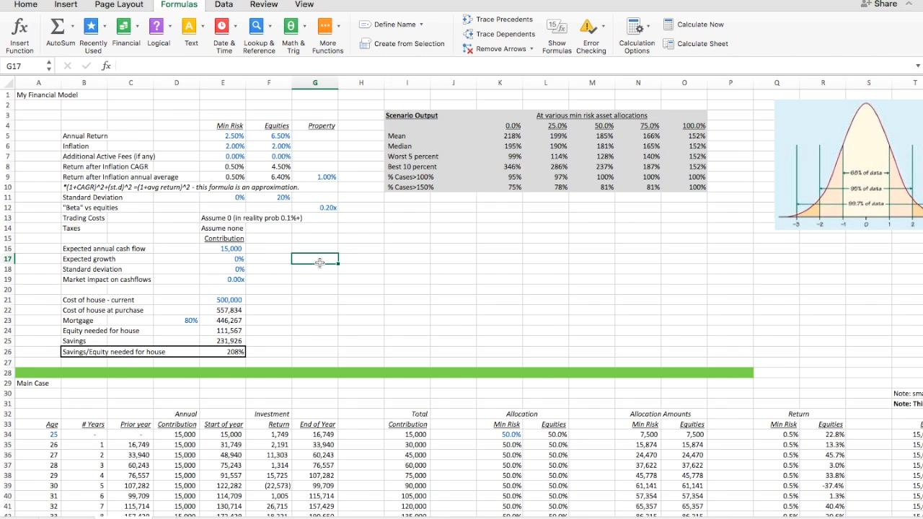